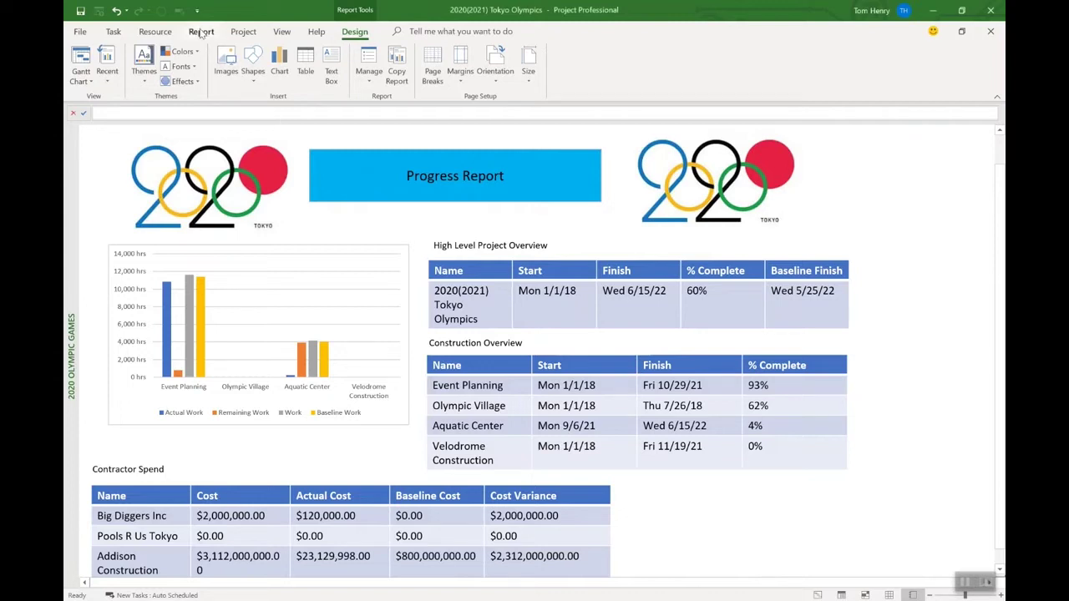
# Step: Review the built-in Burndown, Project Overview and Upcoming Tasks dashboard reports
pyautogui.click(200, 32)
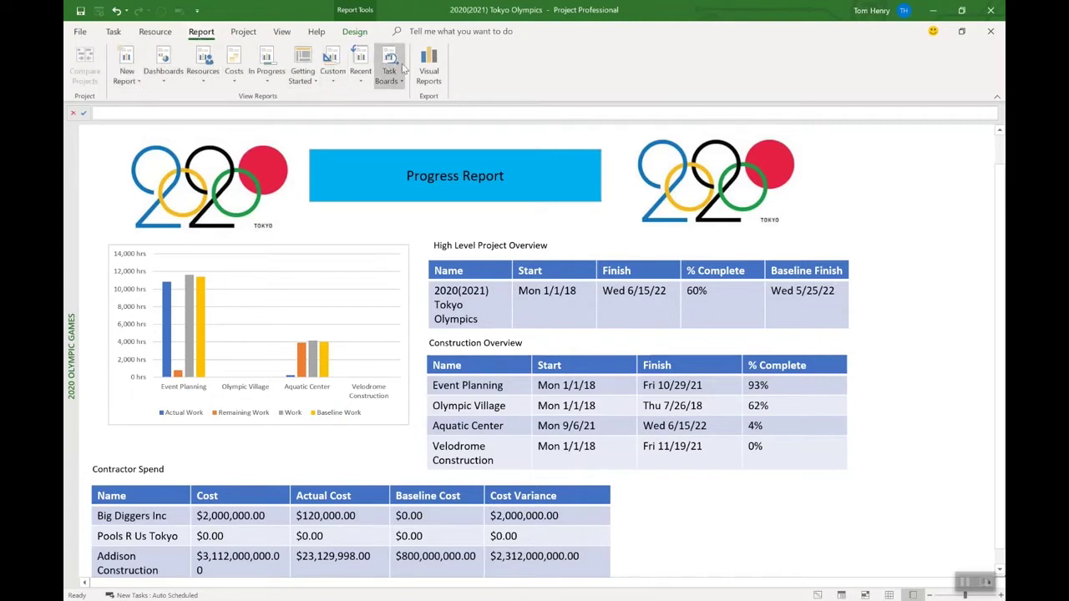
pyautogui.click(163, 70)
pyautogui.click(168, 95)
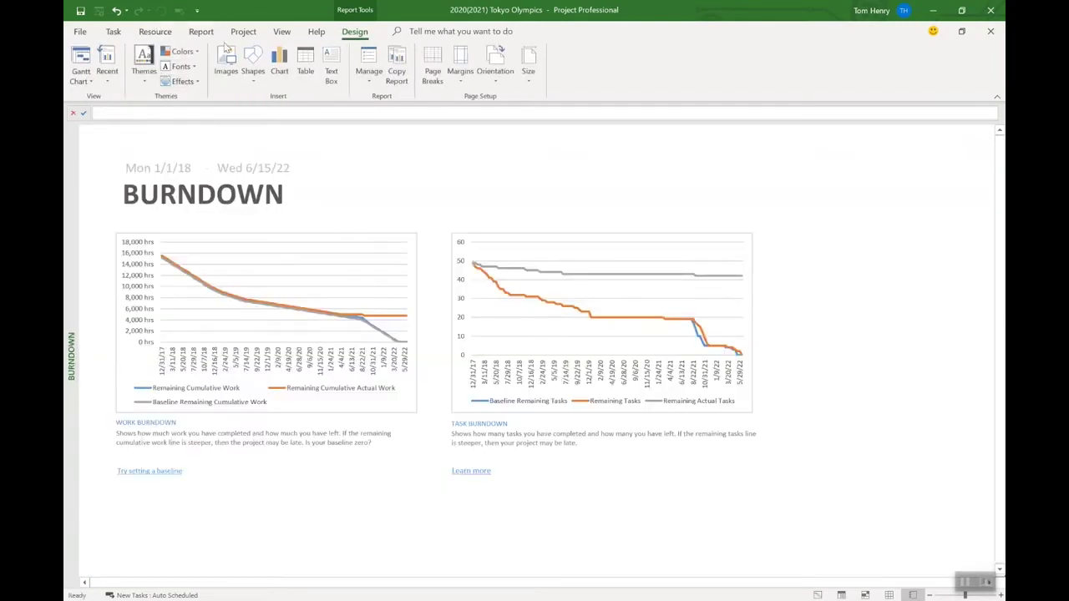
pyautogui.click(201, 32)
pyautogui.click(163, 67)
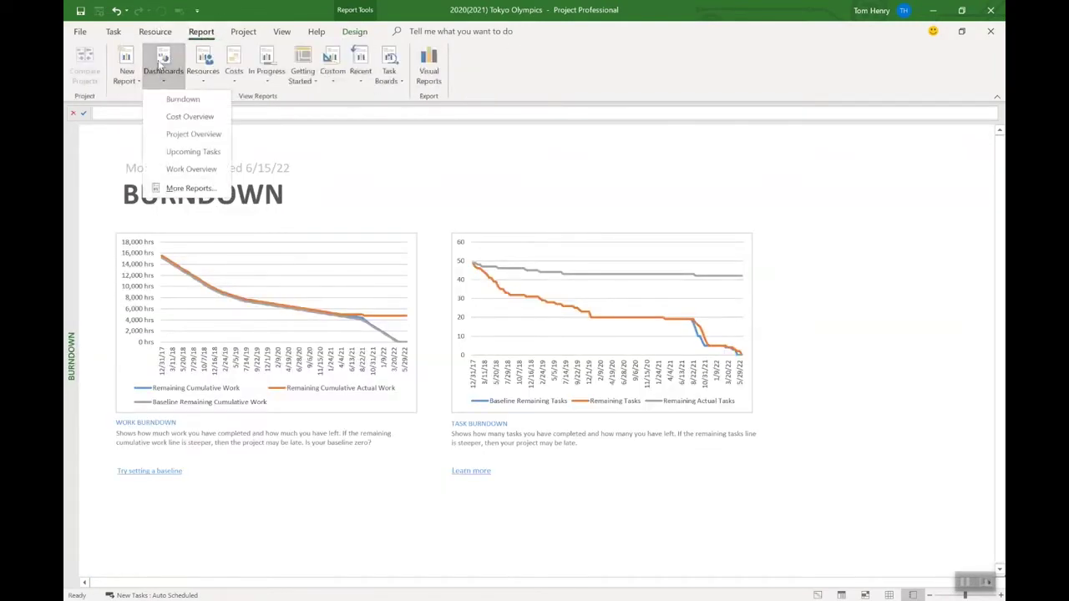
pyautogui.click(185, 135)
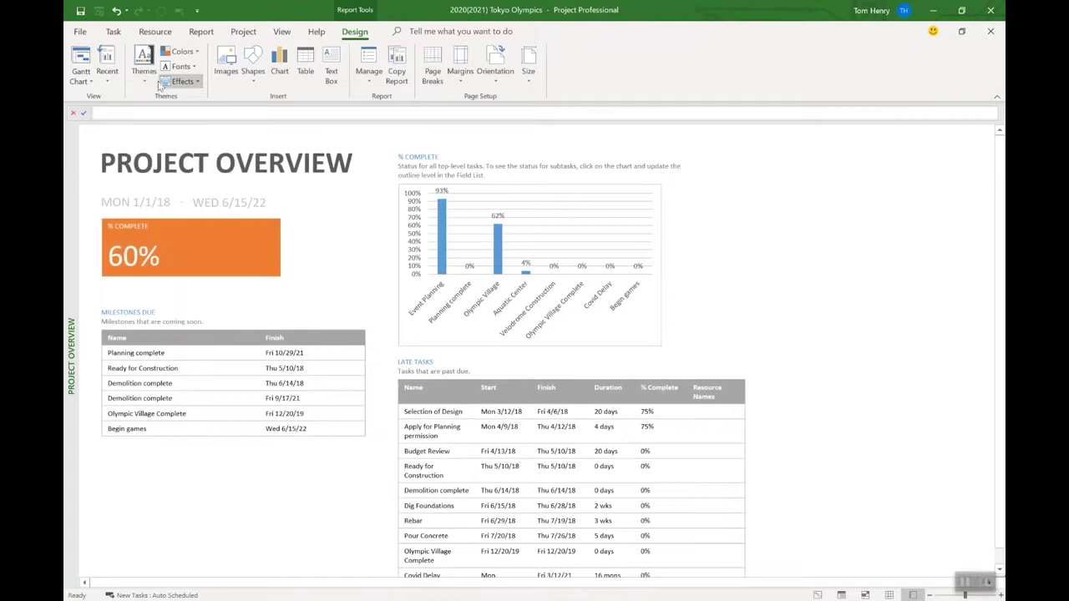
pyautogui.click(204, 33)
pyautogui.click(163, 68)
pyautogui.click(193, 151)
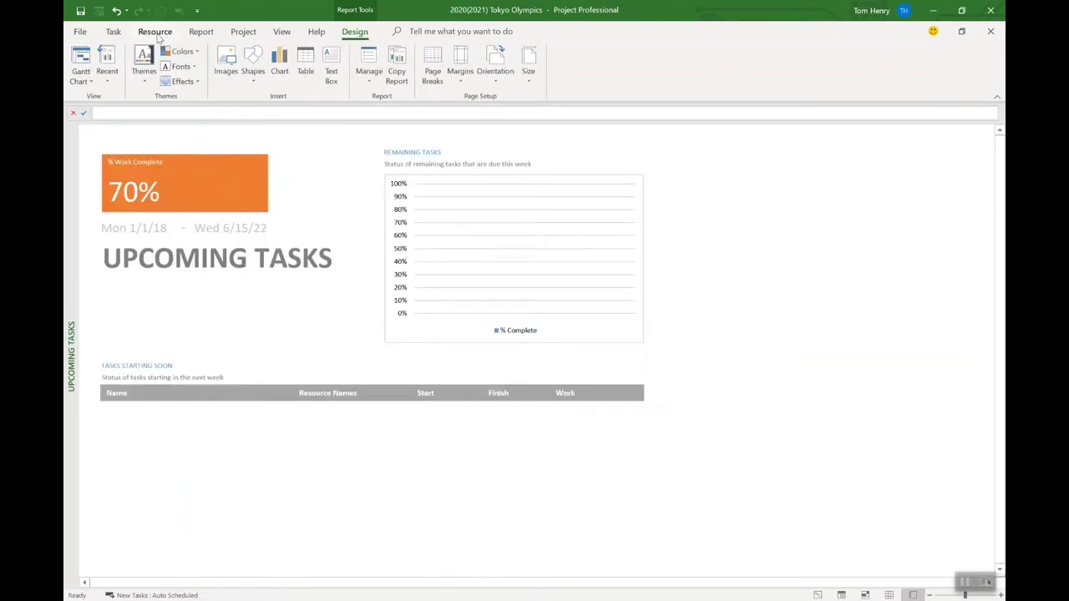
# Step: Return to the Gantt Chart and check the outline by collapsing and re-expanding the Aquatic Center and its exterior structure tasks
pyautogui.click(113, 31)
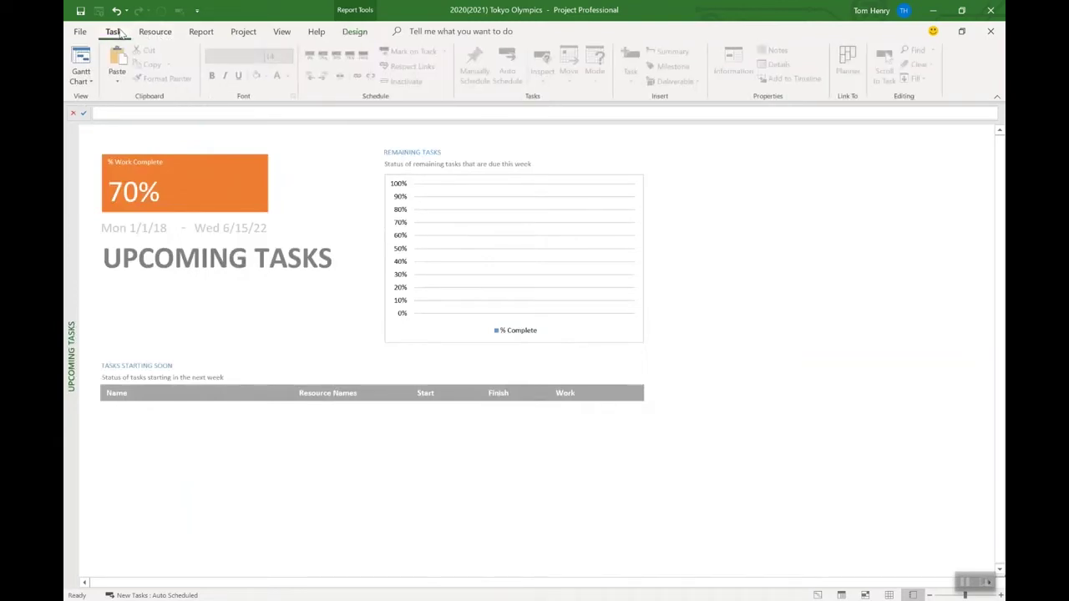
pyautogui.click(80, 64)
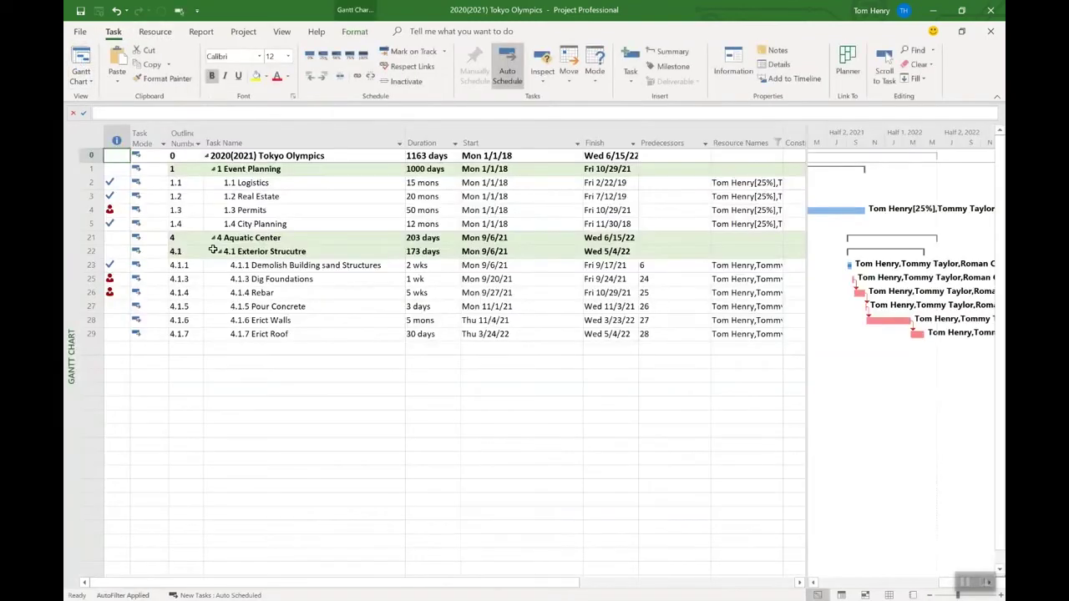
pyautogui.click(80, 63)
pyautogui.click(221, 252)
pyautogui.click(219, 252)
pyautogui.click(214, 238)
pyautogui.click(214, 238)
pyautogui.click(255, 184)
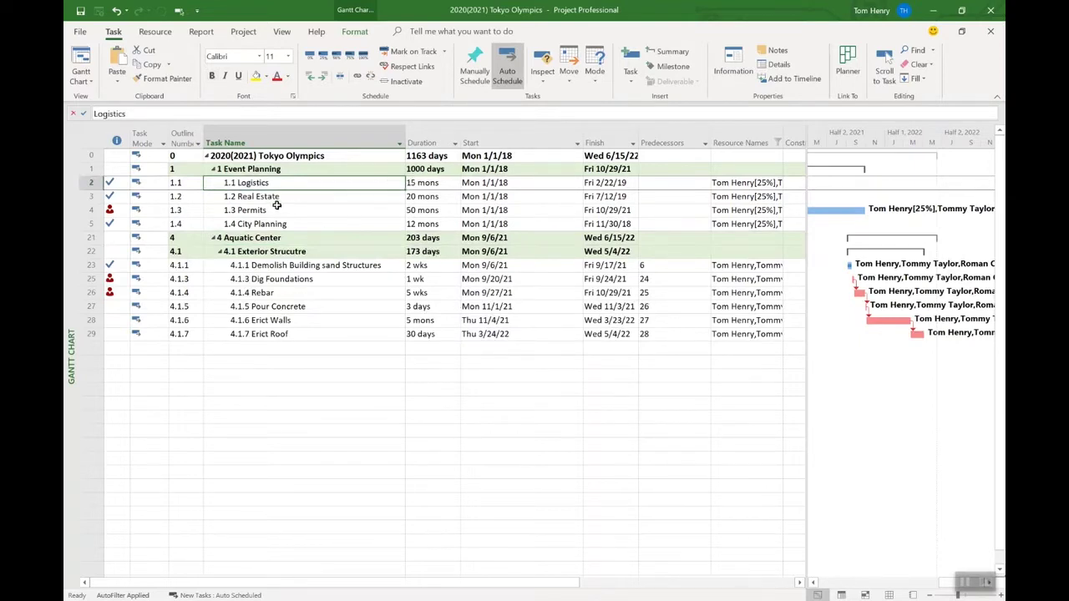
# Step: Set the Resource Names filter to Select All and look through the full task list
pyautogui.click(758, 143)
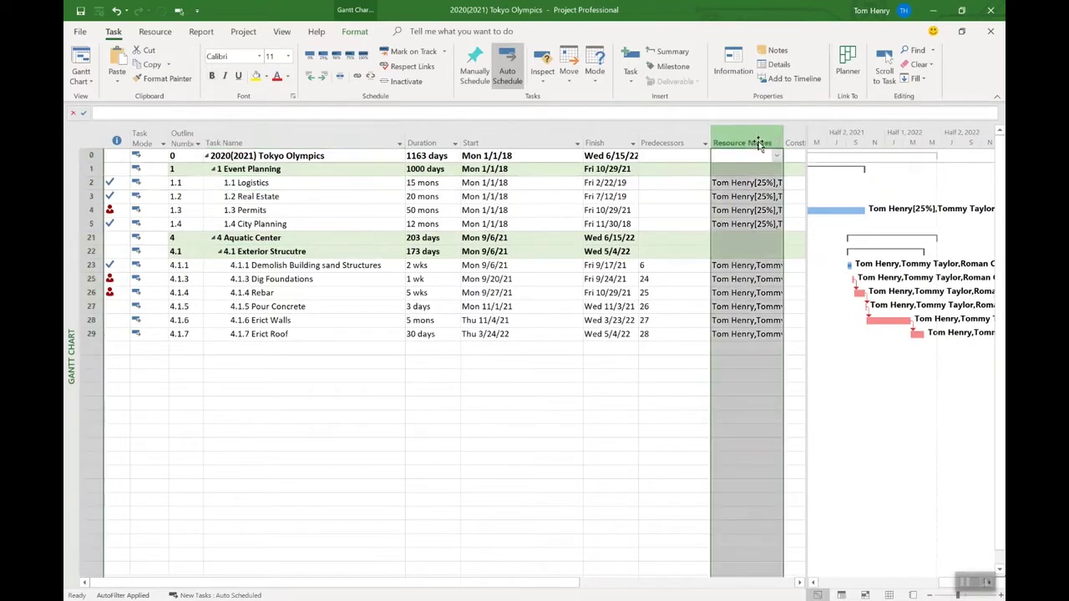
pyautogui.click(776, 143)
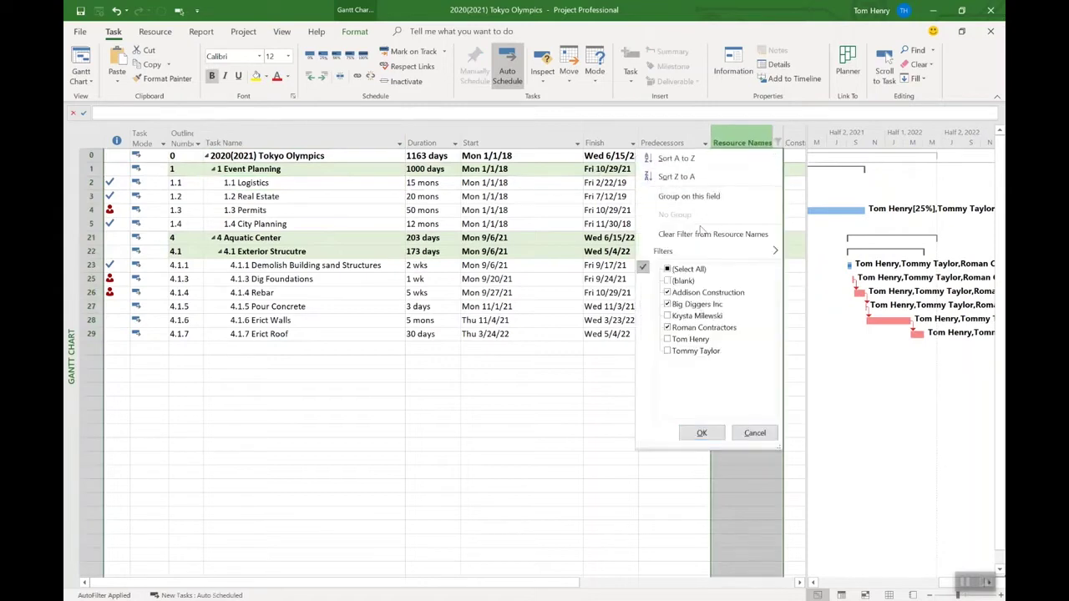
pyautogui.click(678, 269)
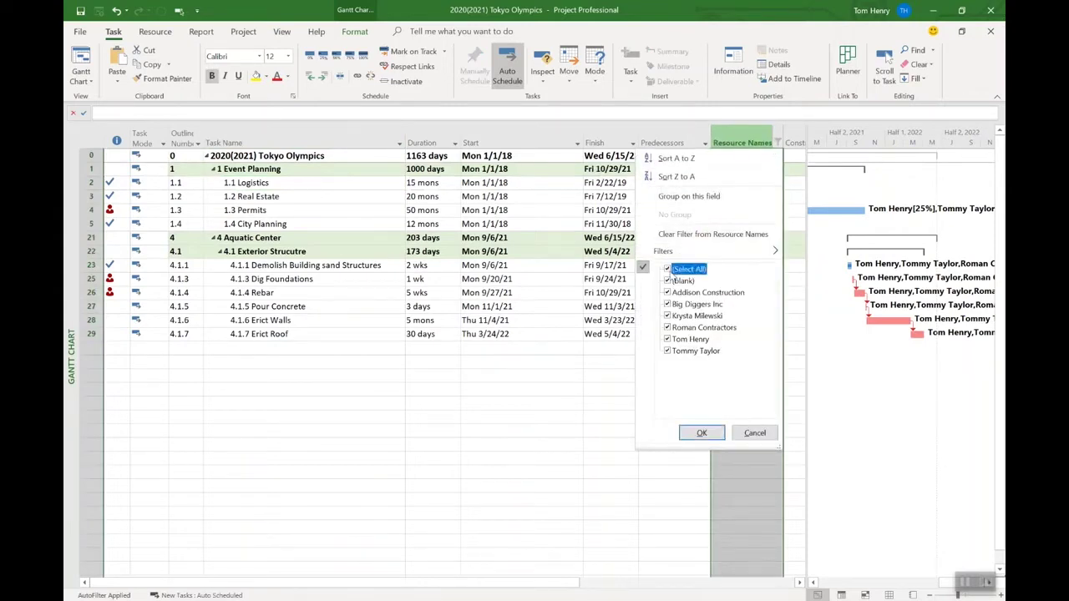
pyautogui.click(701, 433)
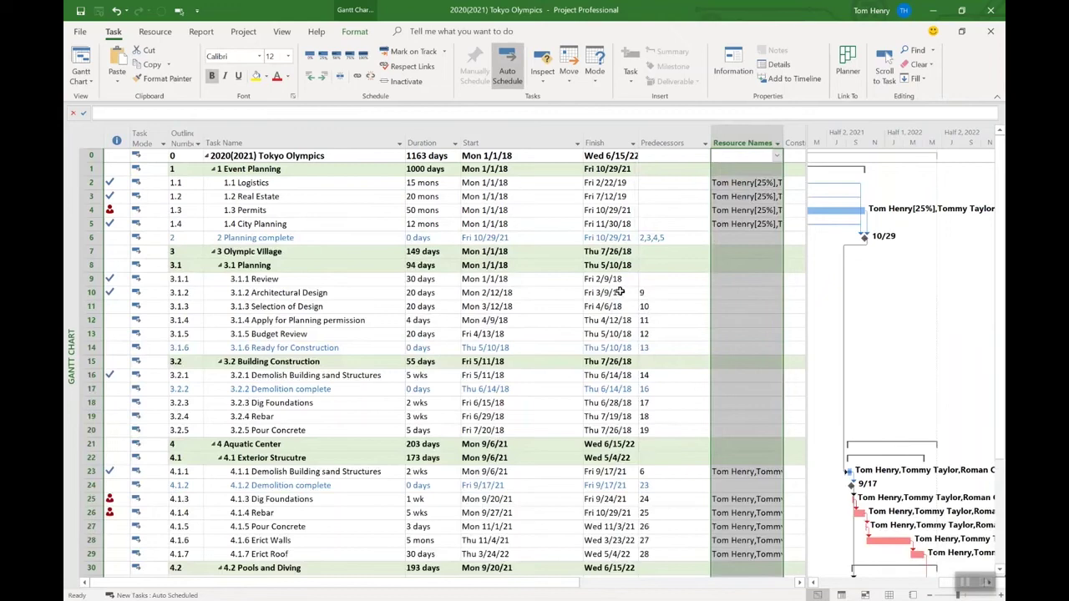
pyautogui.scroll(-5, 376, 315)
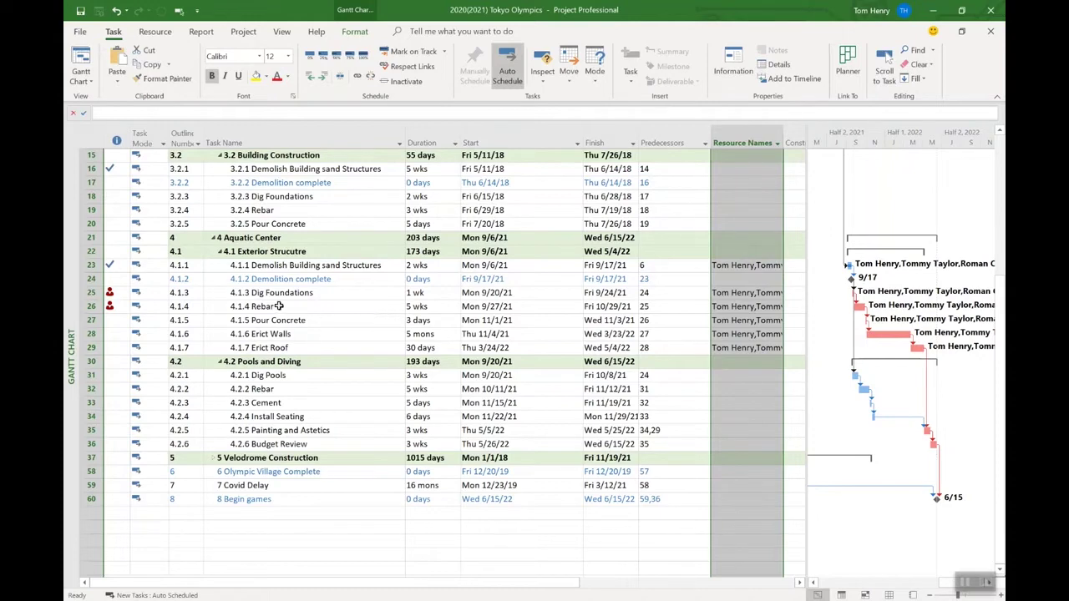
pyautogui.scroll(5, 293, 268)
pyautogui.scroll(1, 293, 268)
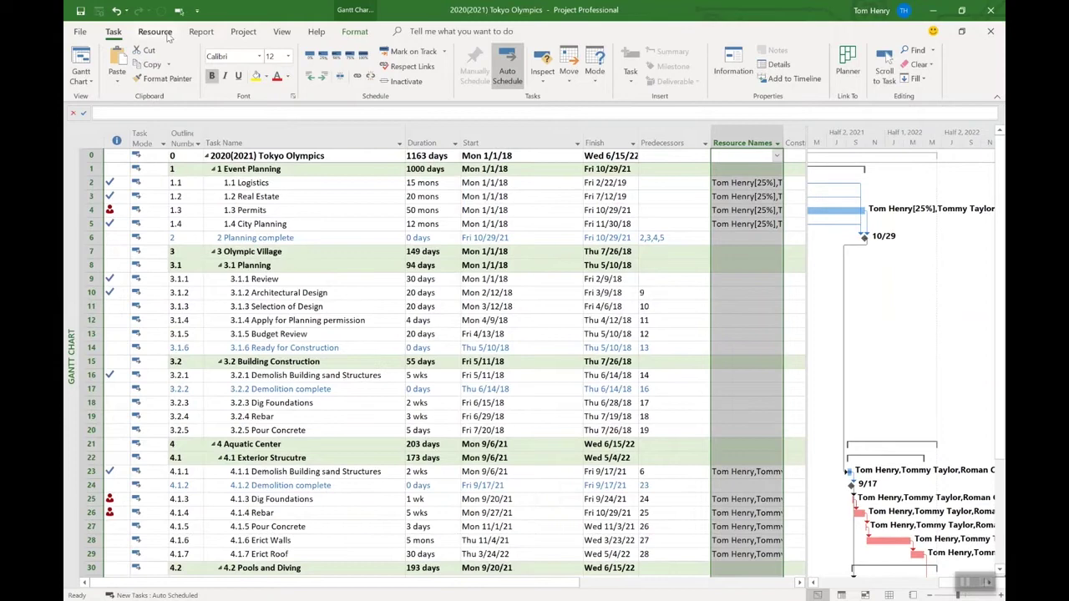
# Step: Open the custom report "2020 Olympic games" to review its layout
pyautogui.click(194, 31)
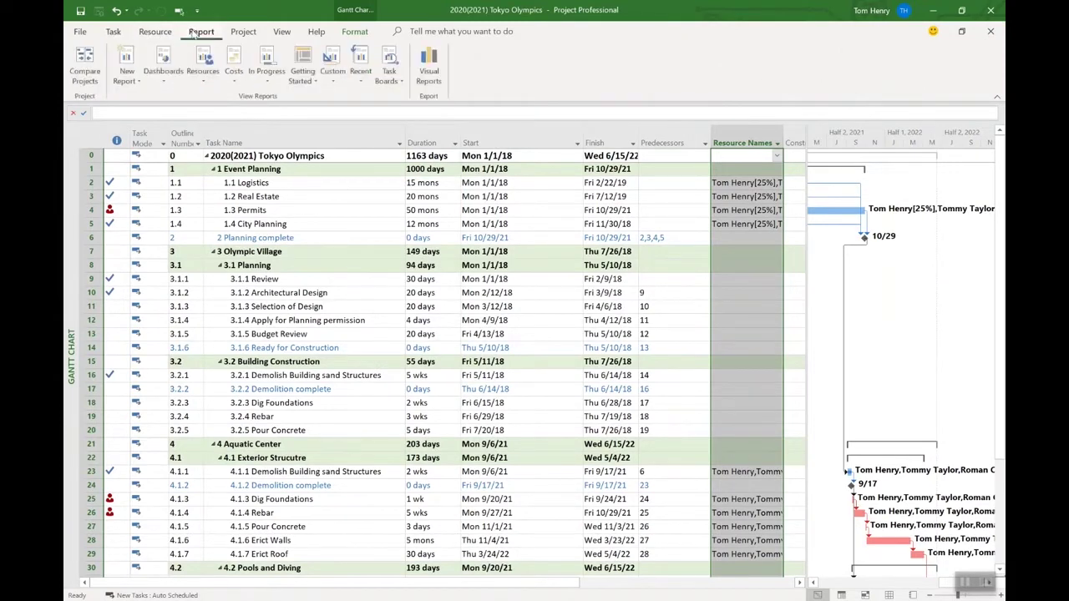
pyautogui.click(339, 75)
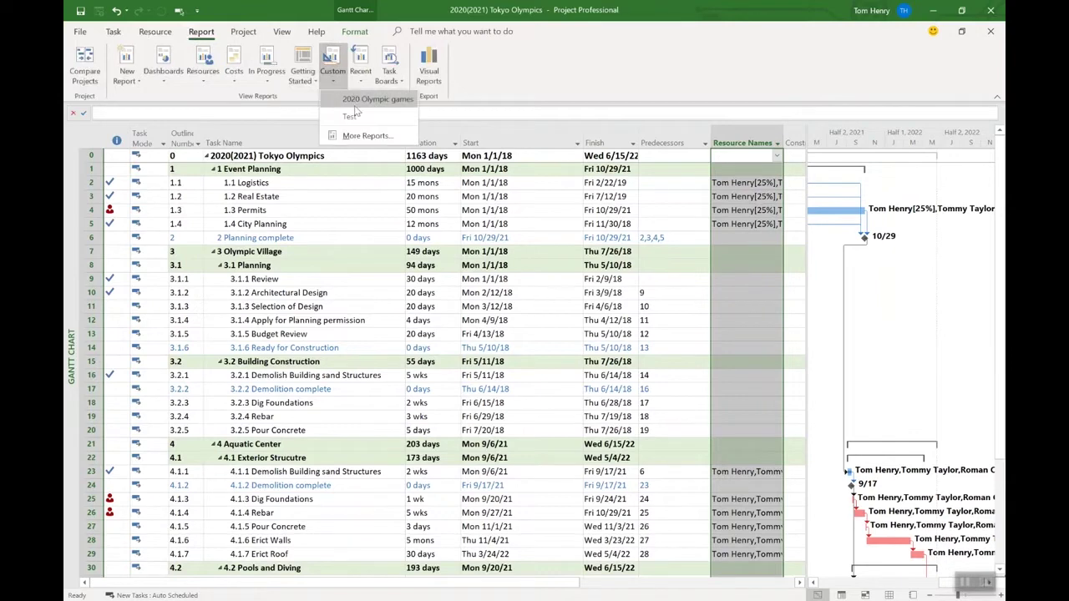
pyautogui.click(360, 100)
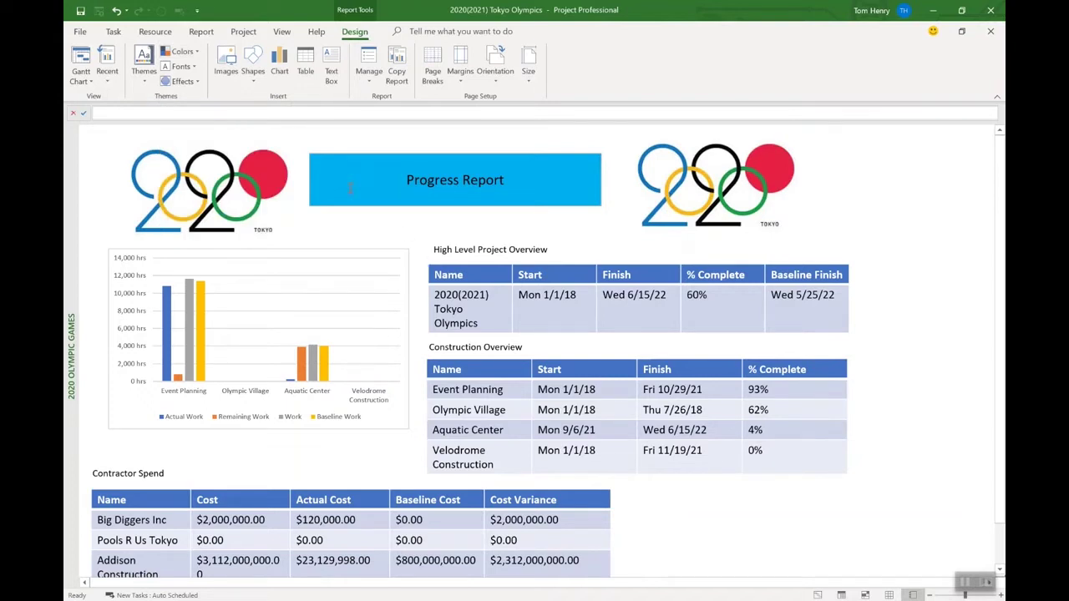
# Step: Create a new blank report named "Tokyo Report"
pyautogui.click(194, 31)
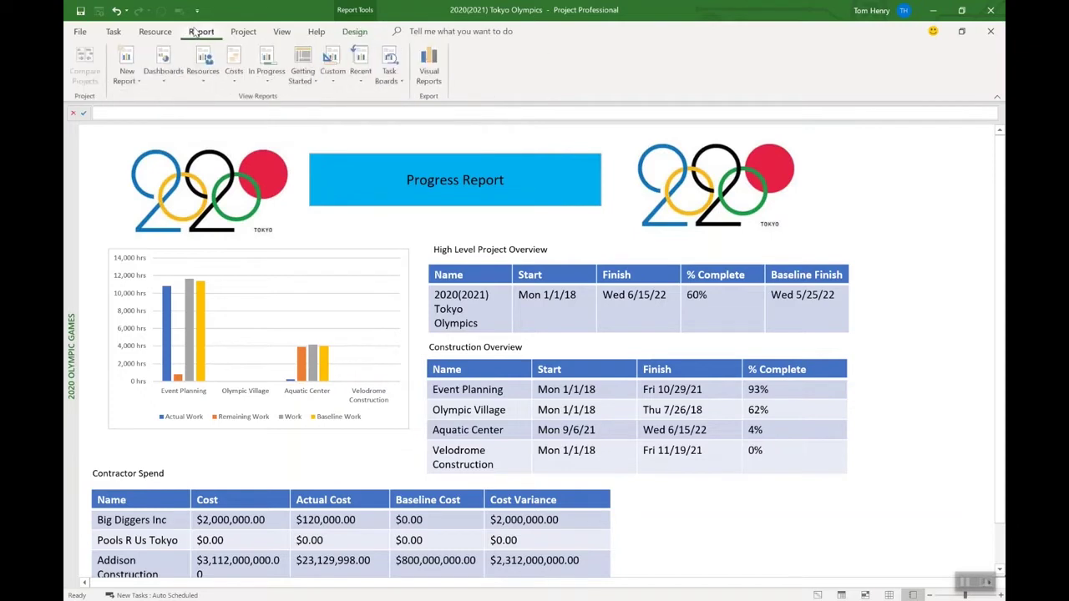
pyautogui.click(127, 83)
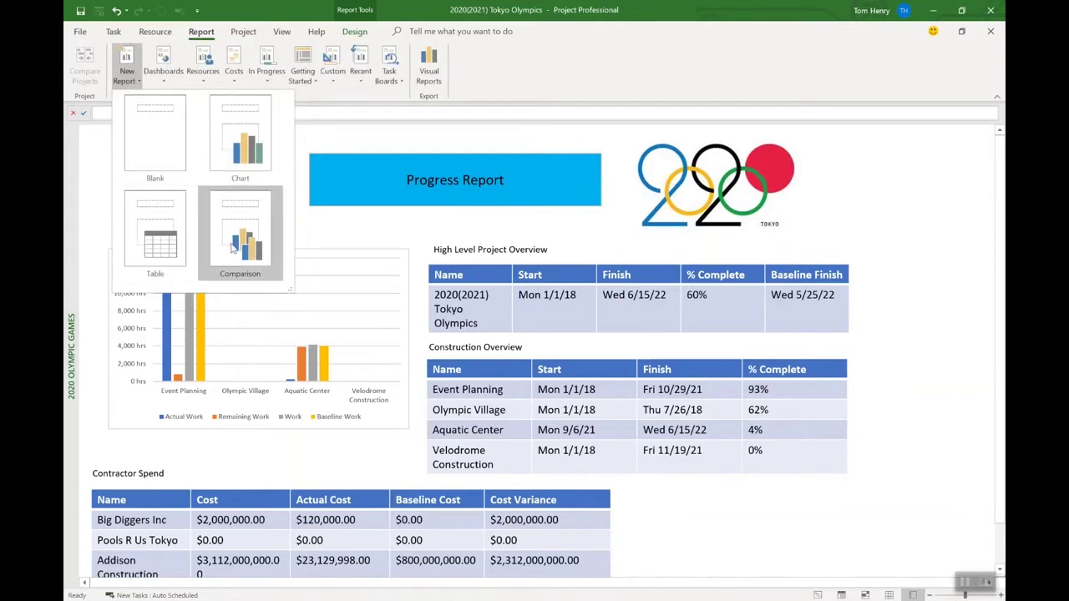
pyautogui.click(158, 157)
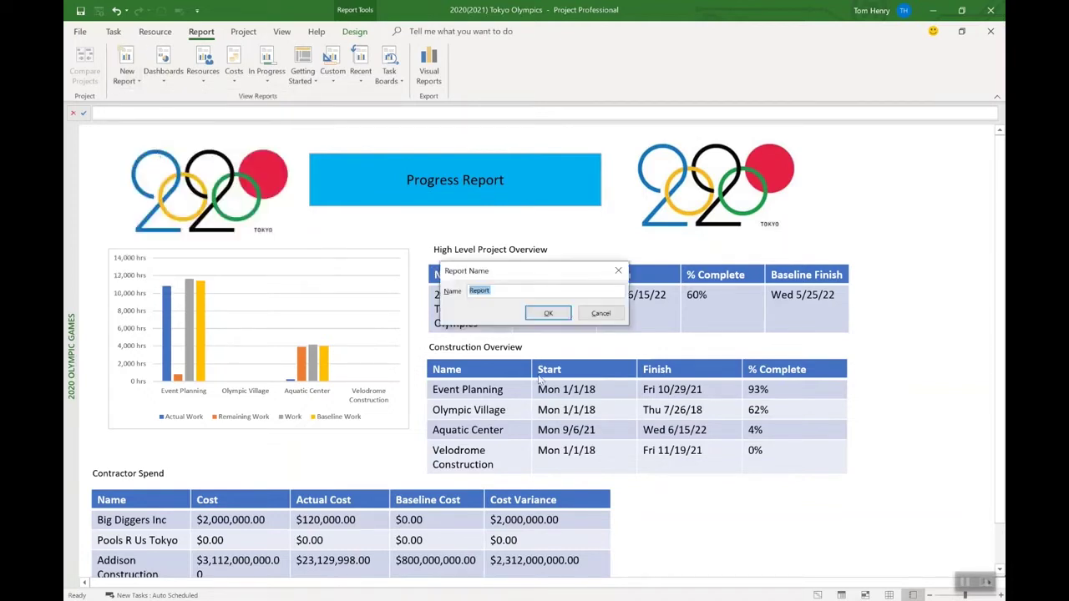
pyautogui.write('Tokyo Report')
pyautogui.click(560, 315)
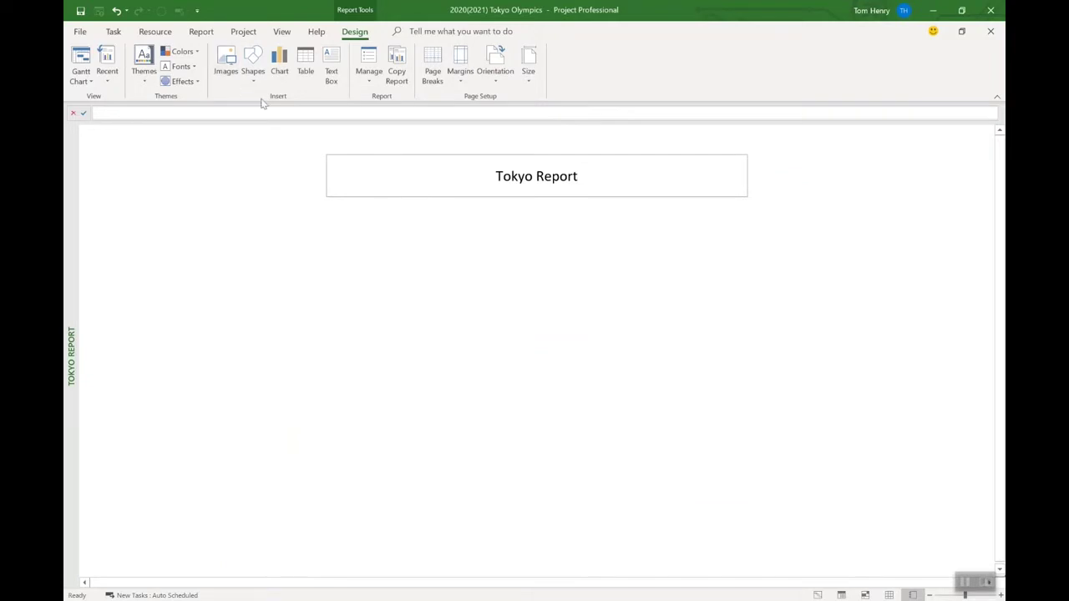
# Step: Move the Tokyo Report title box slightly left and down on the report page
pyautogui.click(406, 173)
pyautogui.moveTo(413, 157); pyautogui.dragTo(370, 160)
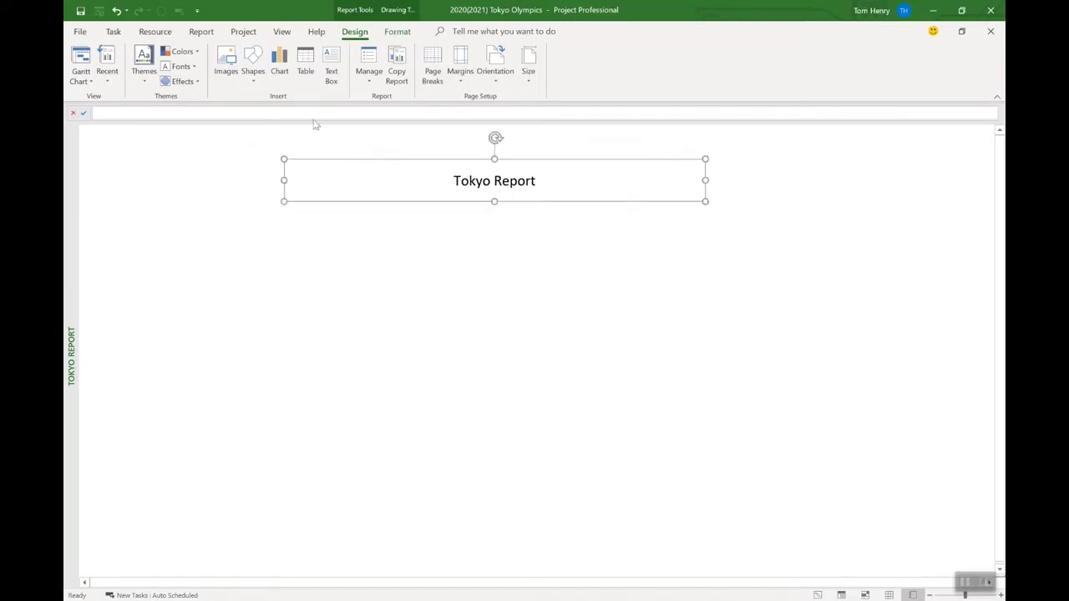
pyautogui.click(398, 32)
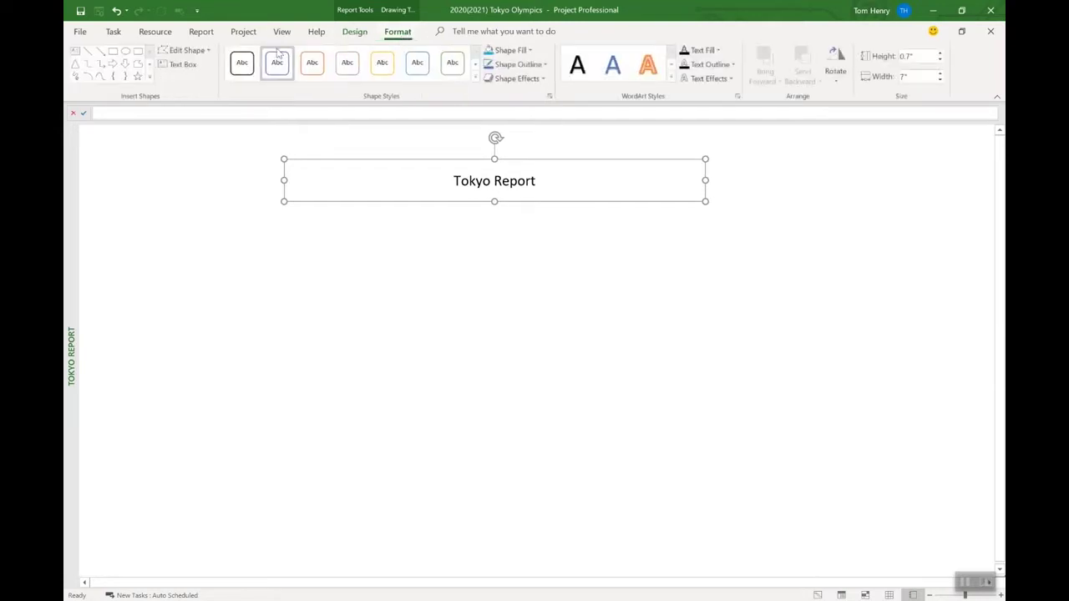
pyautogui.click(346, 39)
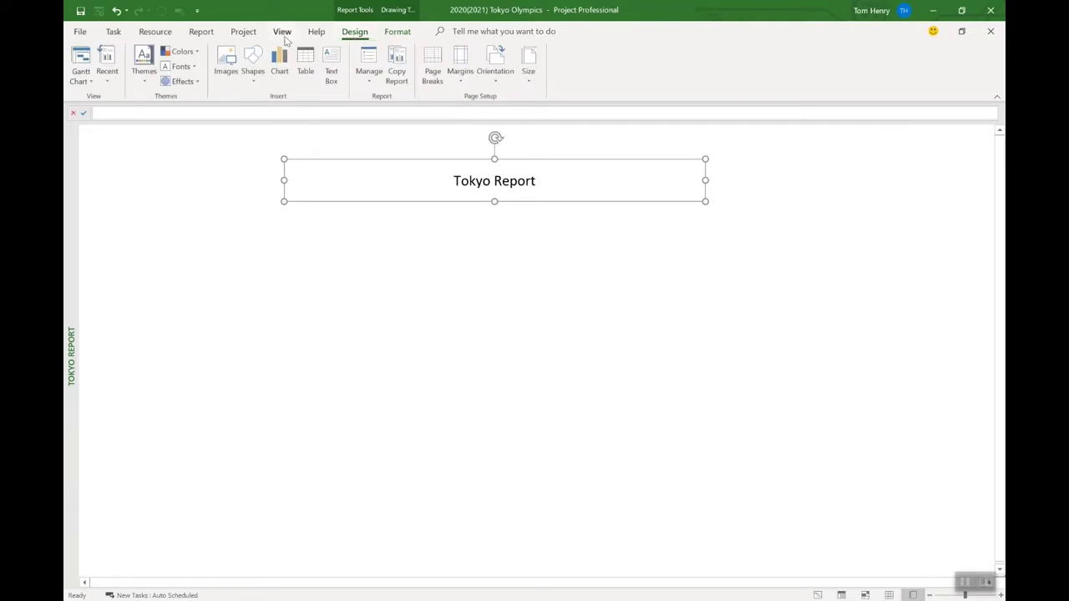
# Step: Insert the picture "2020" from the Desktop and place it in the report's upper-left corner beside the title box
pyautogui.click(227, 67)
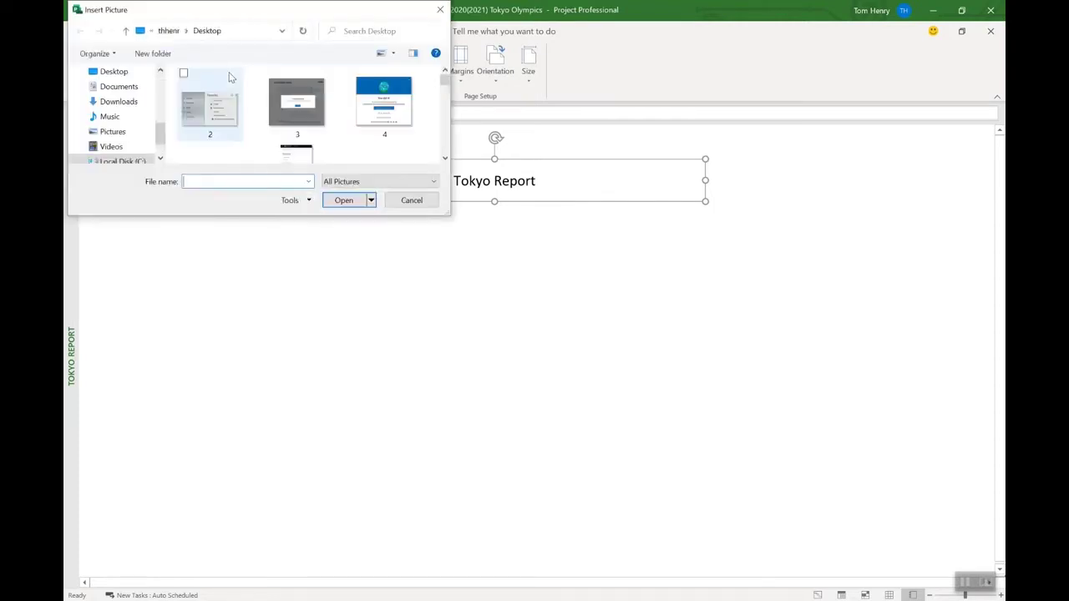
pyautogui.click(130, 74)
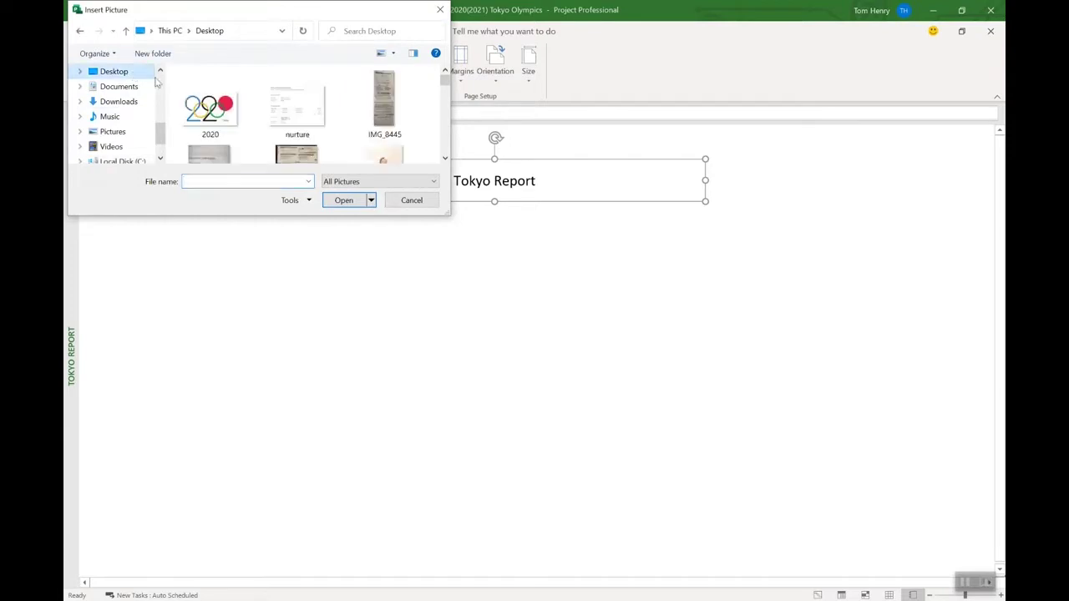
pyautogui.click(213, 104)
pyautogui.click(344, 200)
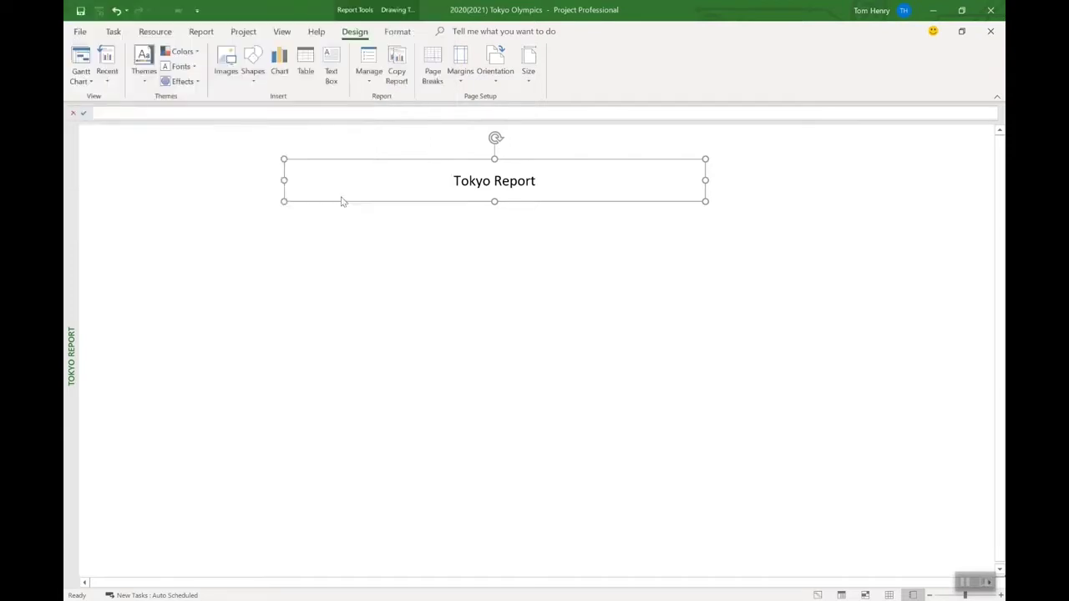
pyautogui.moveTo(469, 309); pyautogui.dragTo(125, 156)
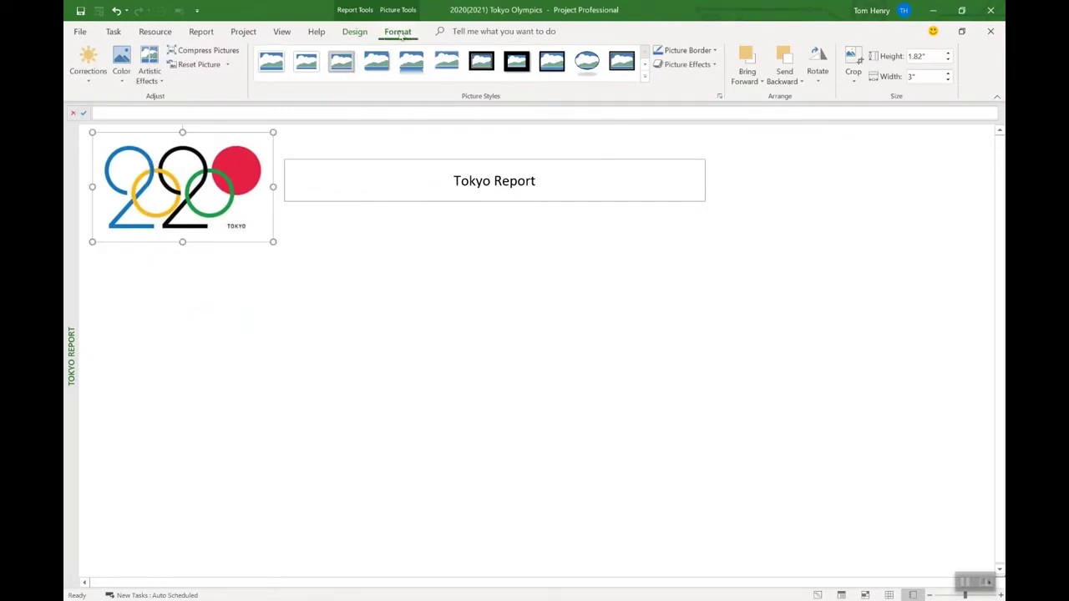
# Step: Shift the 2020 logo slightly down and right so it sits against the title box
pyautogui.click(355, 32)
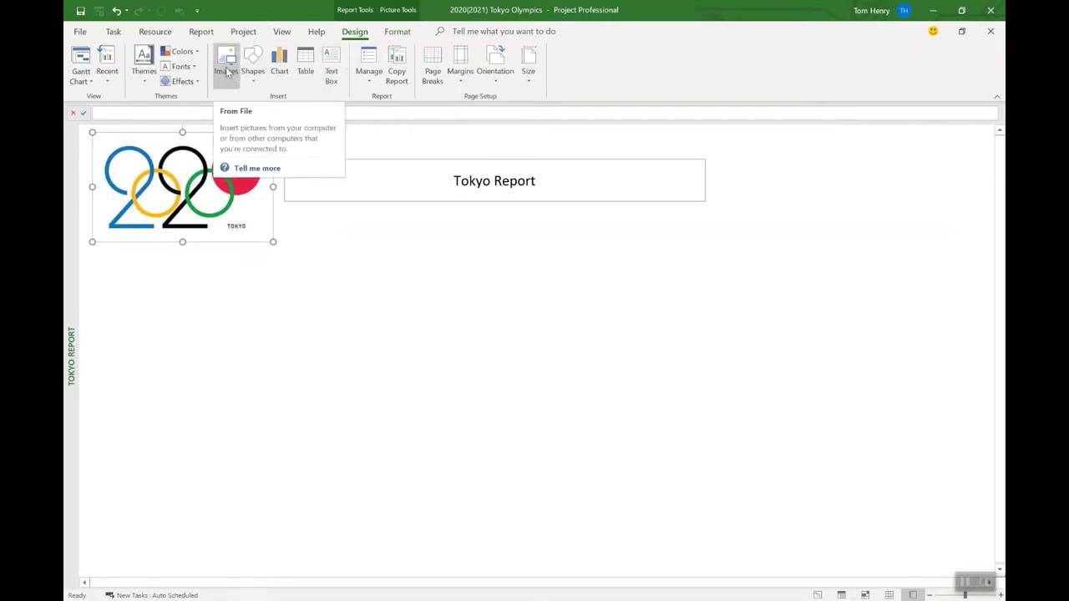
pyautogui.click(268, 288)
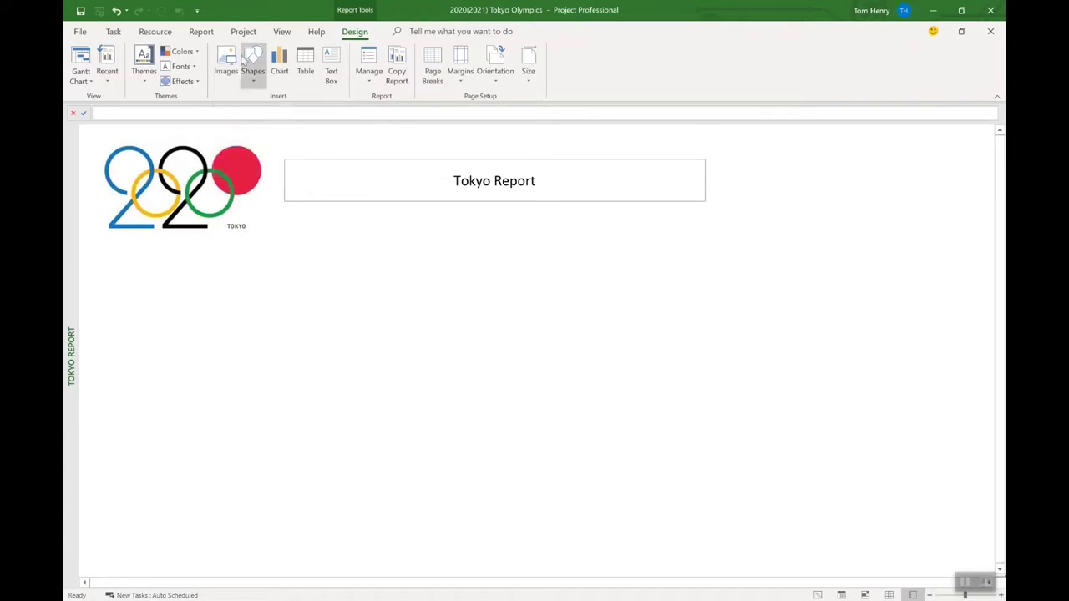
pyautogui.click(198, 218)
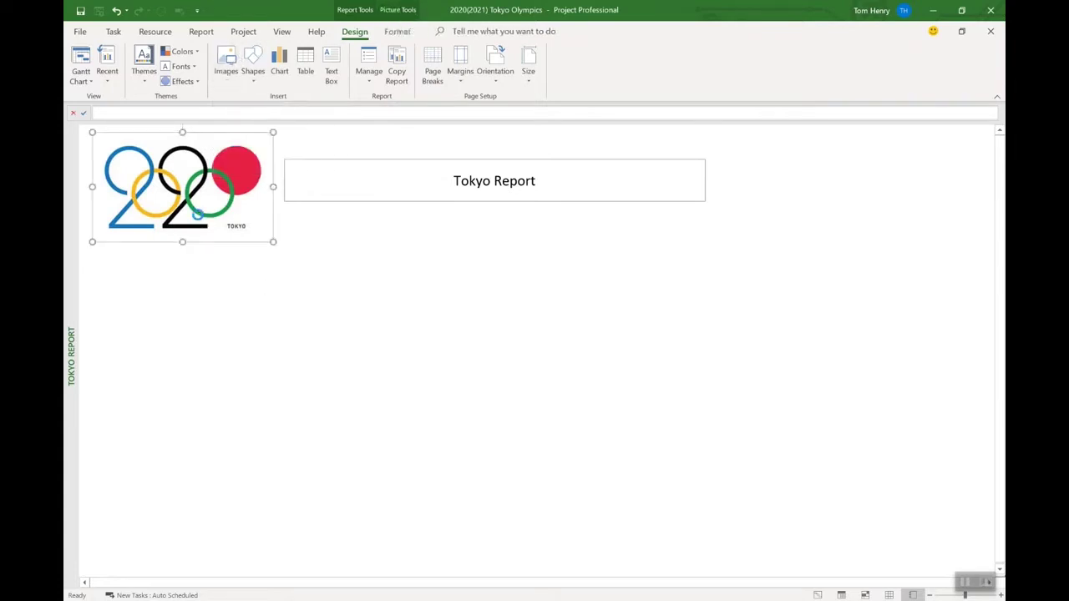
pyautogui.moveTo(199, 217); pyautogui.dragTo(485, 299)
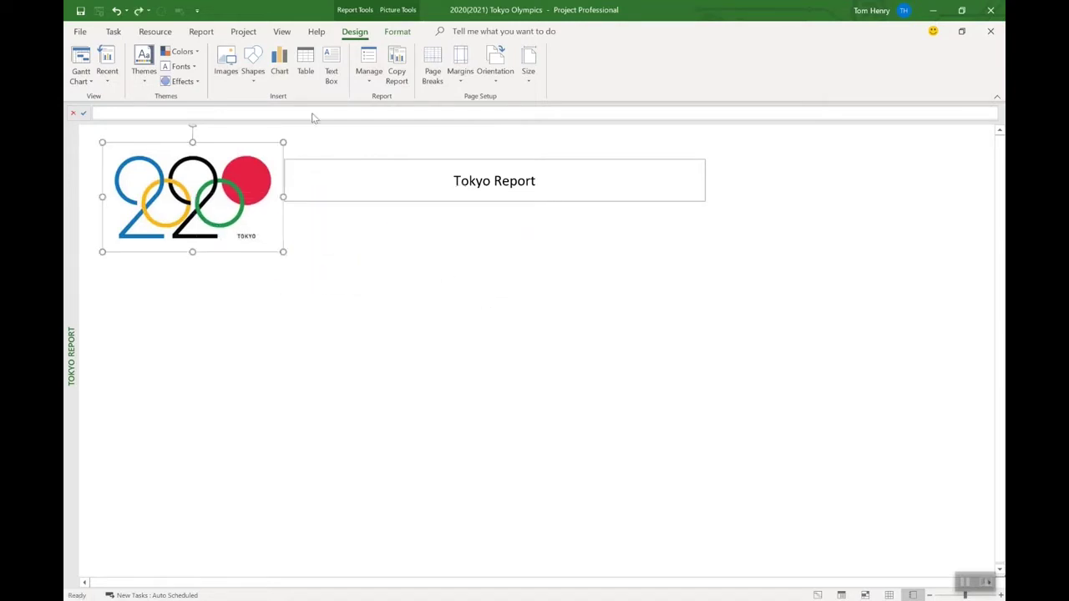
pyautogui.click(745, 202)
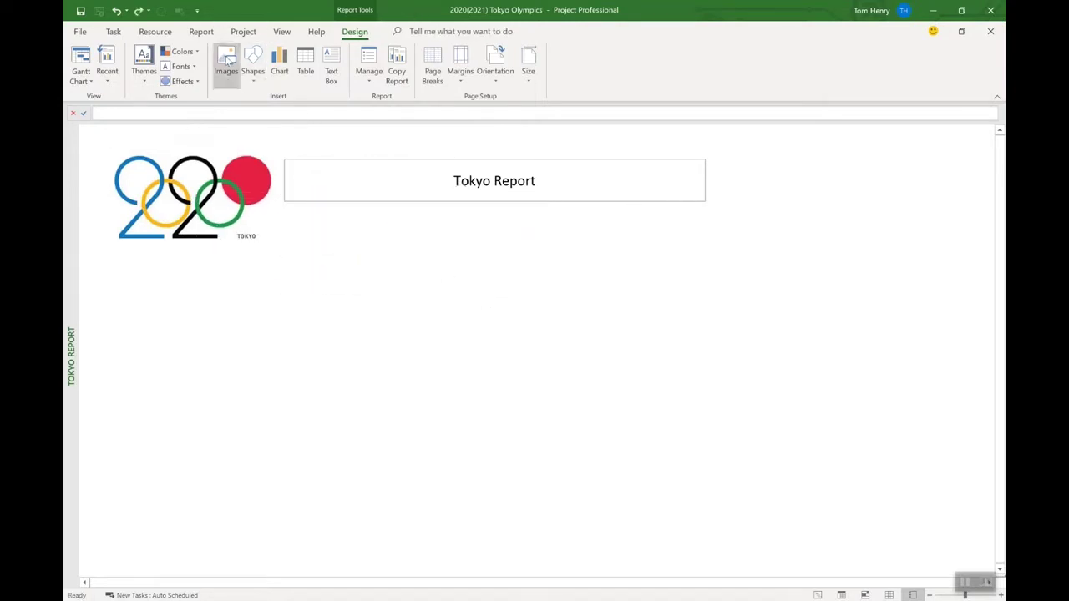
# Step: Insert the "2020" picture from the Desktop a second time and place it on the far side of the title box
pyautogui.click(228, 60)
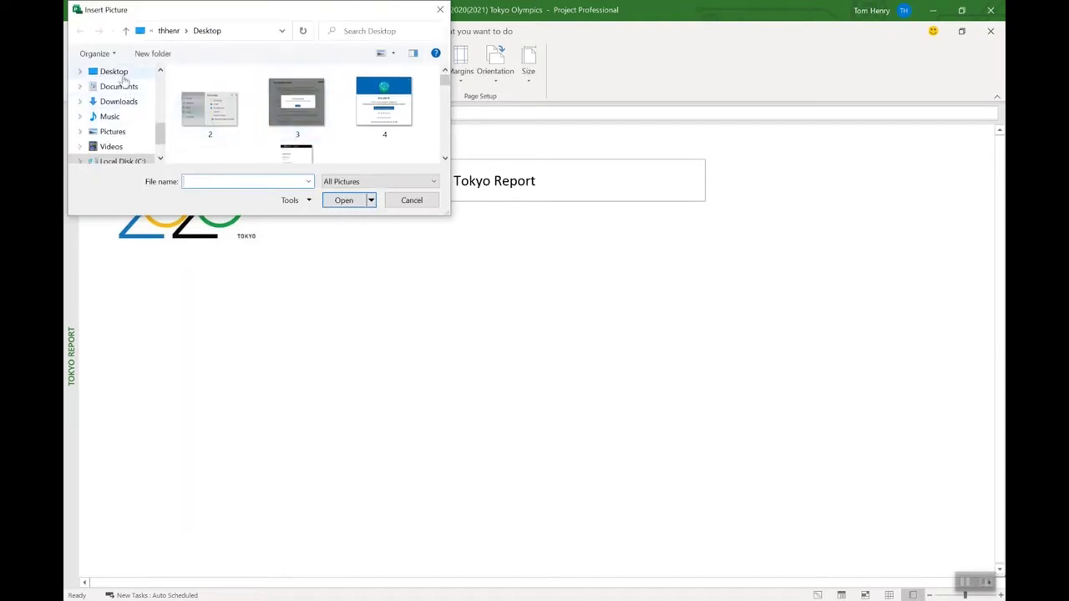
pyautogui.click(117, 72)
pyautogui.click(205, 94)
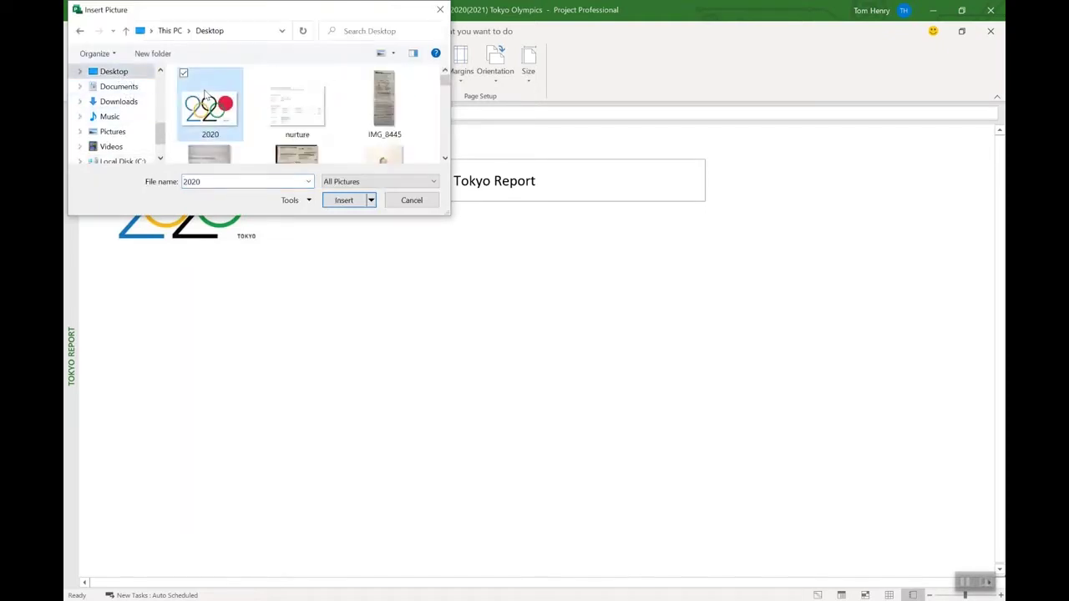
pyautogui.click(343, 199)
pyautogui.moveTo(546, 329); pyautogui.dragTo(806, 172)
# Step: Narrow the Tokyo Report title box from its right edge and move the second 2020 logo closer to it
pyautogui.click(667, 189)
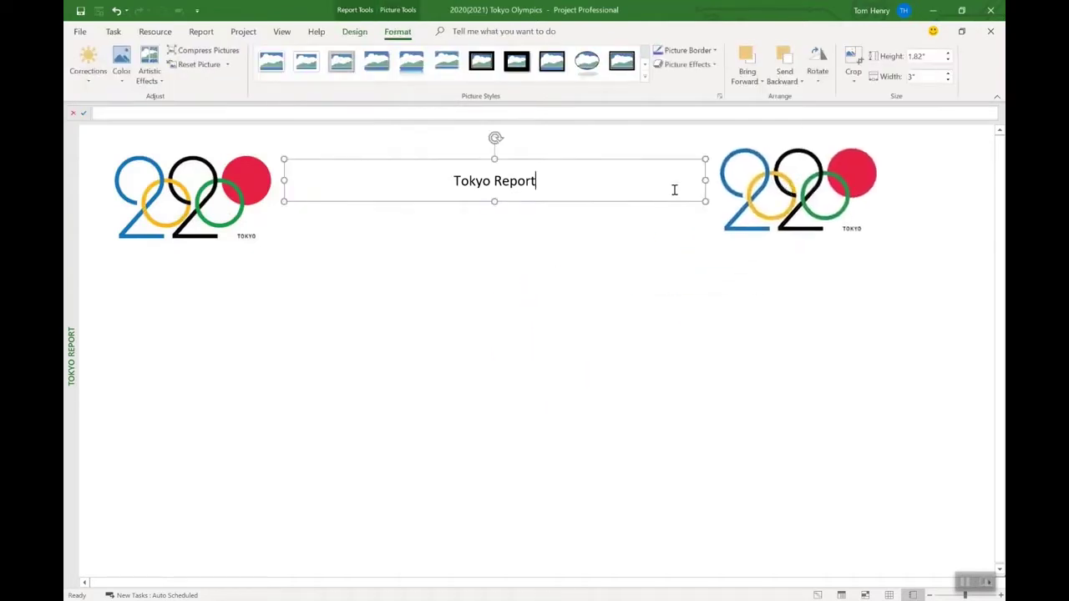
pyautogui.moveTo(705, 181)
pyautogui.mouseDown()
pyautogui.moveTo(661, 178)
pyautogui.moveTo(714, 187)
pyautogui.moveTo(693, 189)
pyautogui.mouseUp()
pyautogui.click(756, 186)
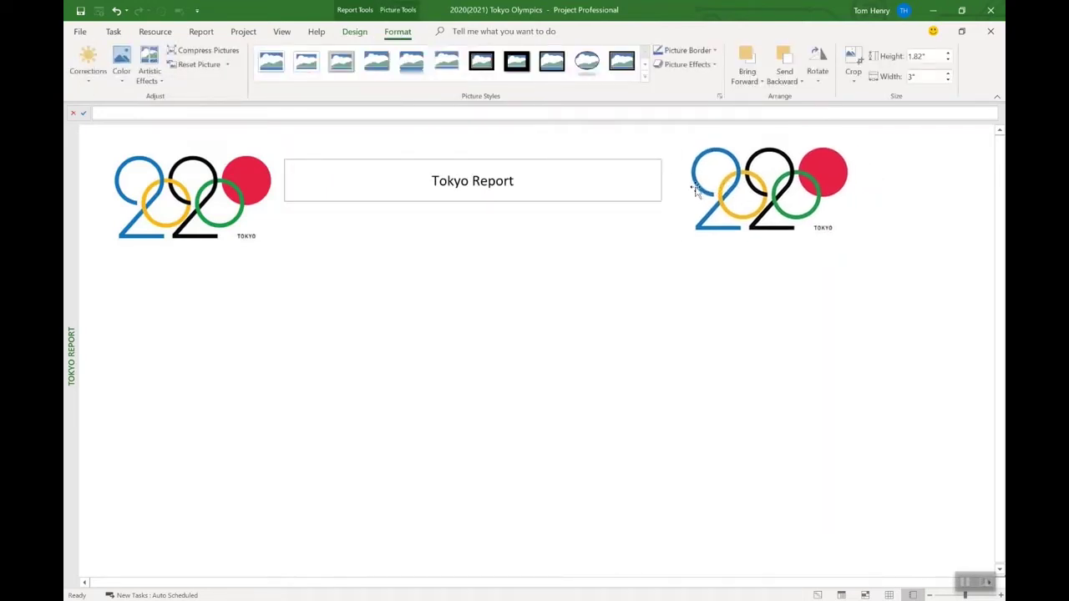
pyautogui.tripleClick(463, 180)
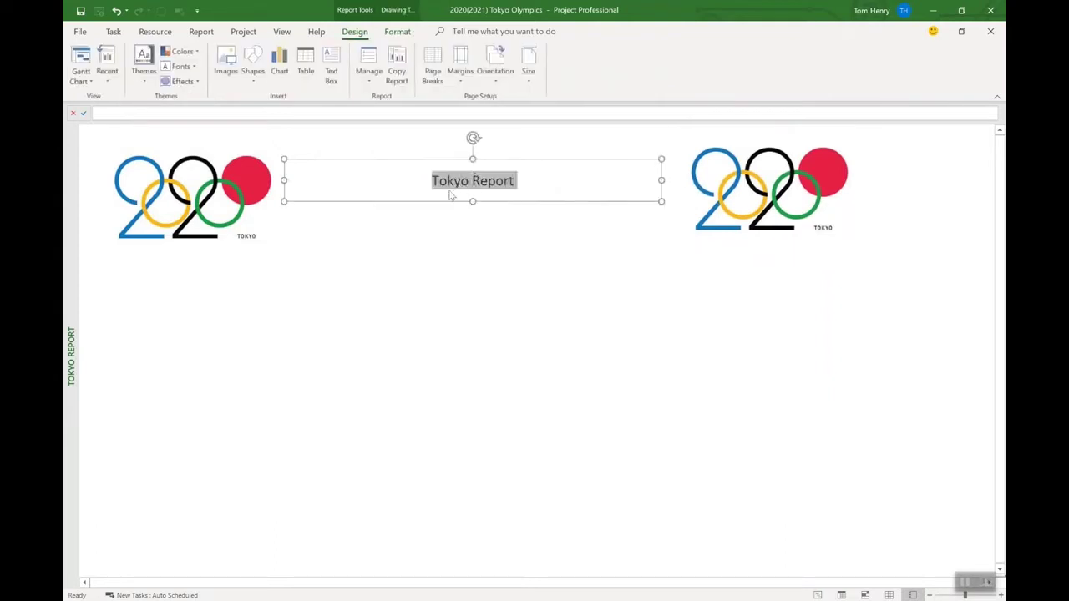
pyautogui.write('sasdfas')
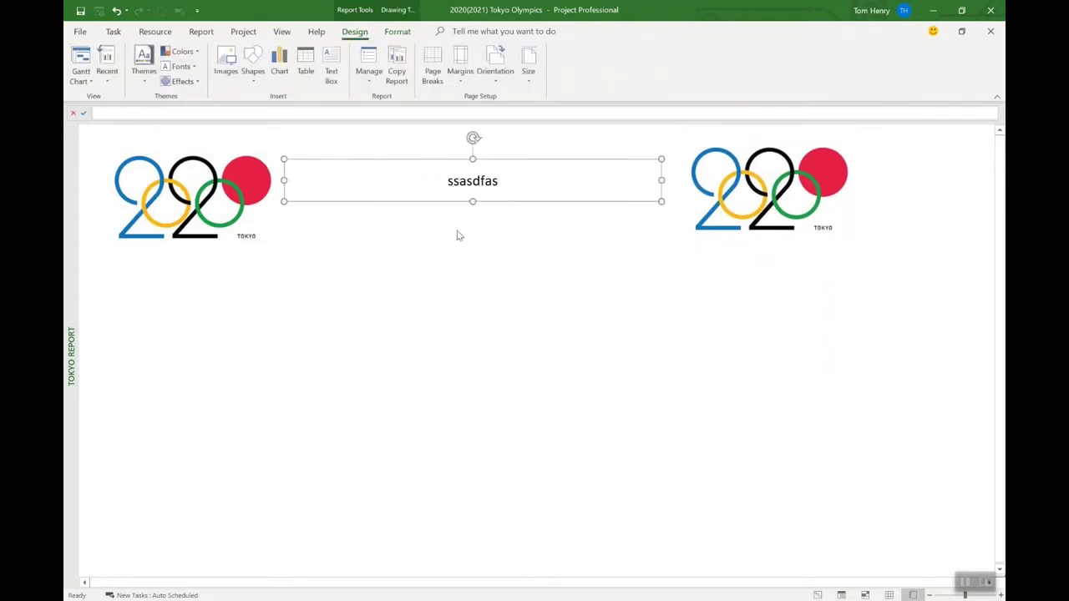
pyautogui.hotkey('ctrl', 'z')
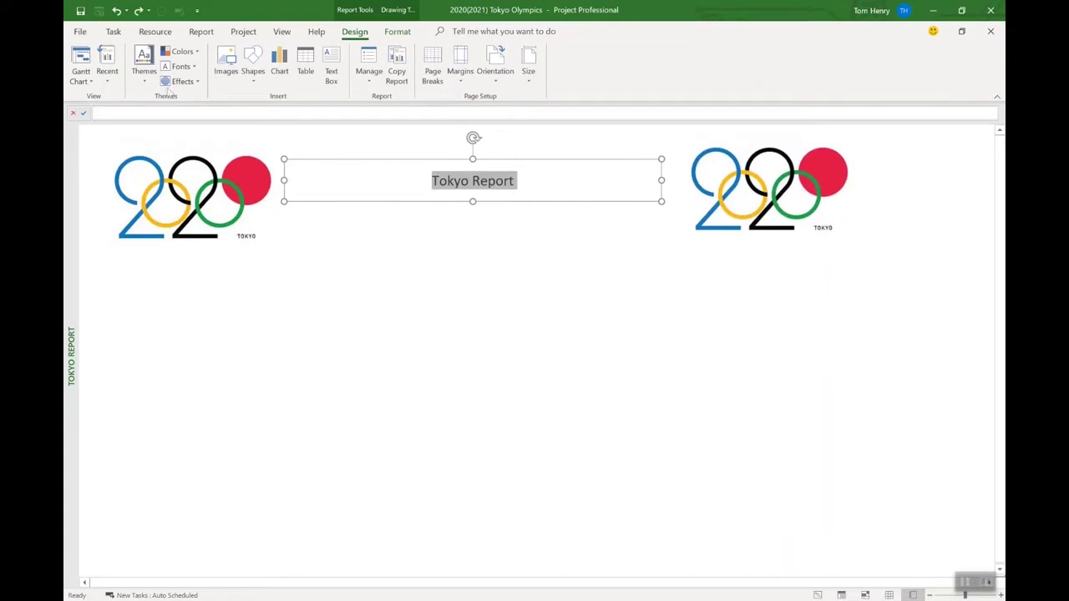
# Step: Fill the Tokyo Report title box with the standard blue colour
pyautogui.click(115, 31)
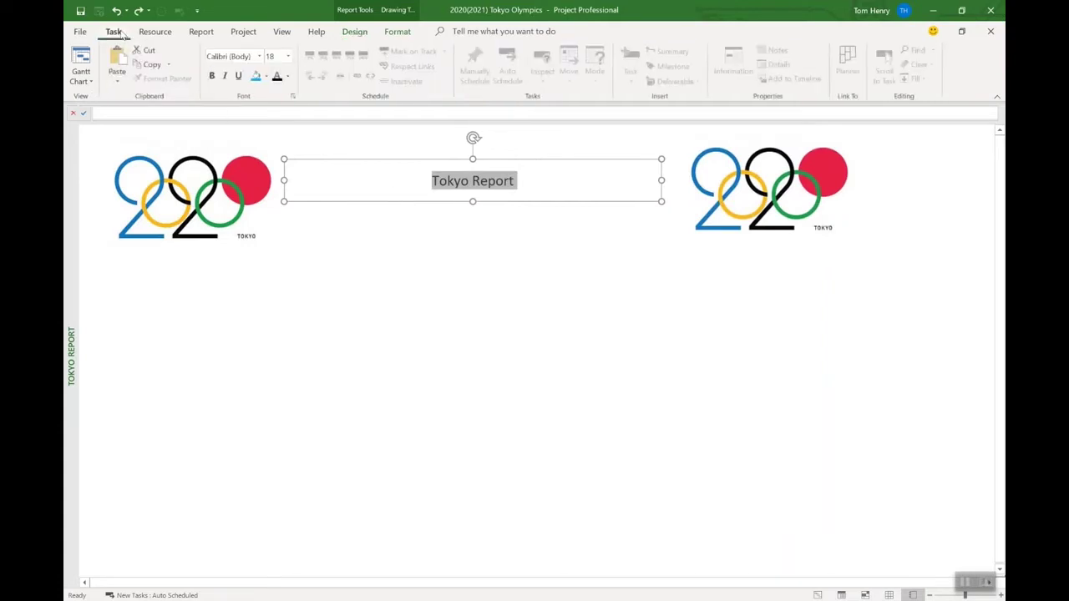
pyautogui.click(256, 76)
pyautogui.press('Left')
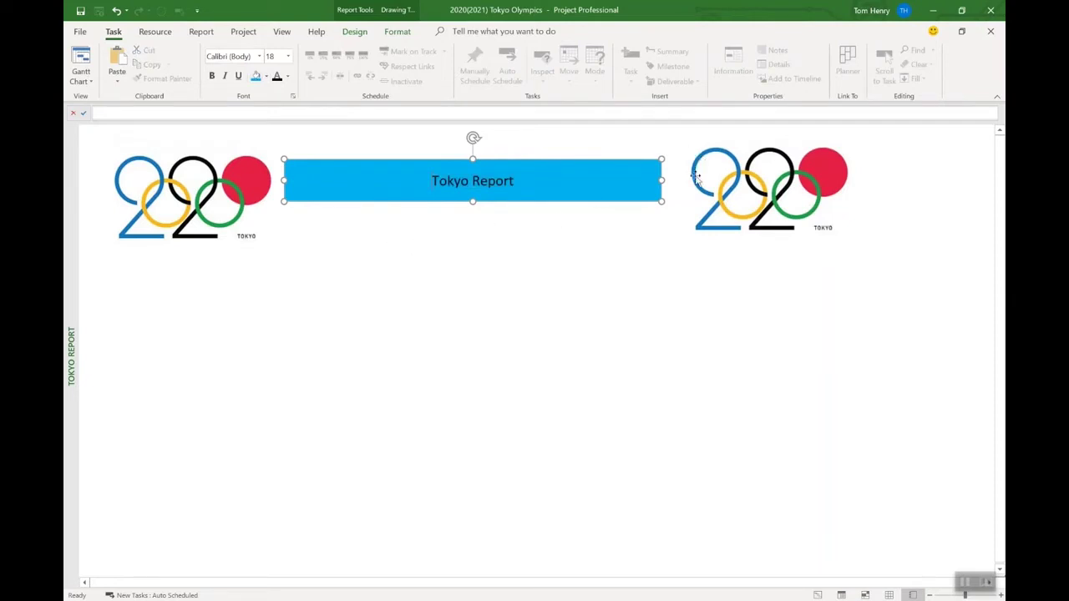
pyautogui.click(266, 77)
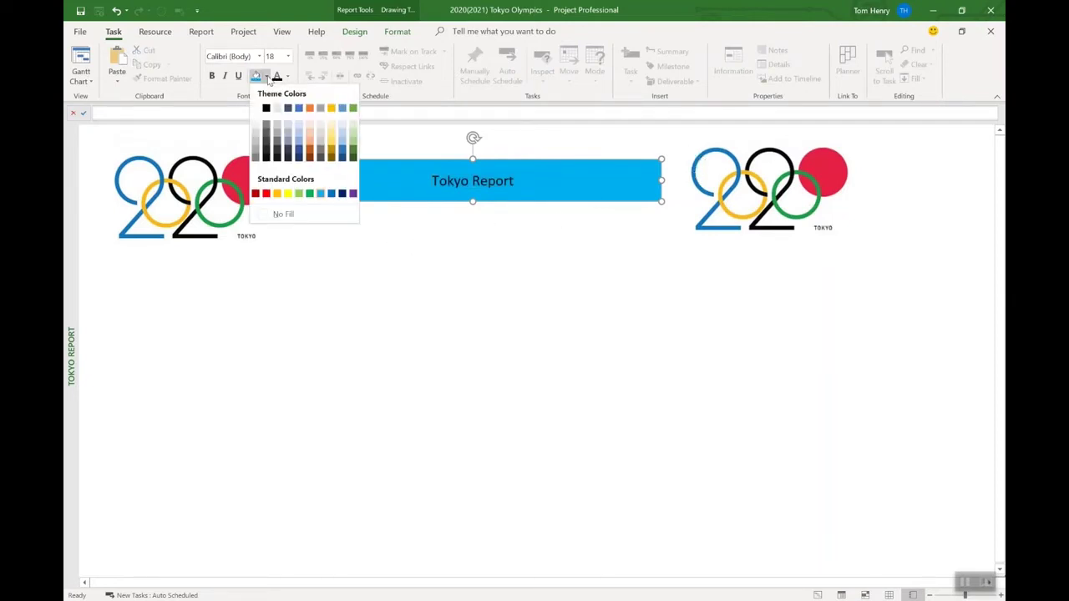
pyautogui.click(333, 195)
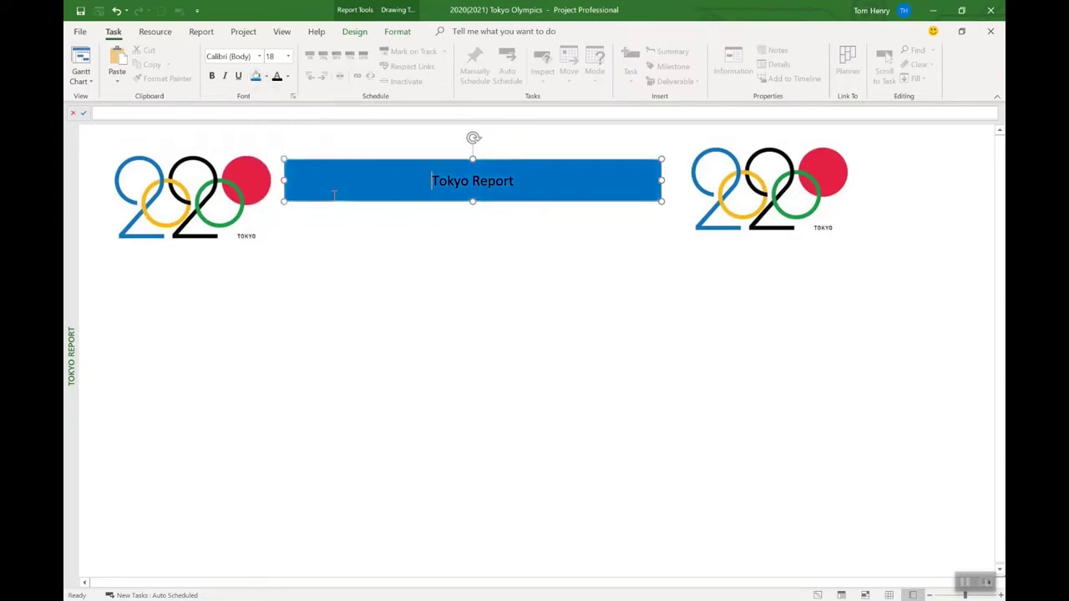
pyautogui.click(429, 300)
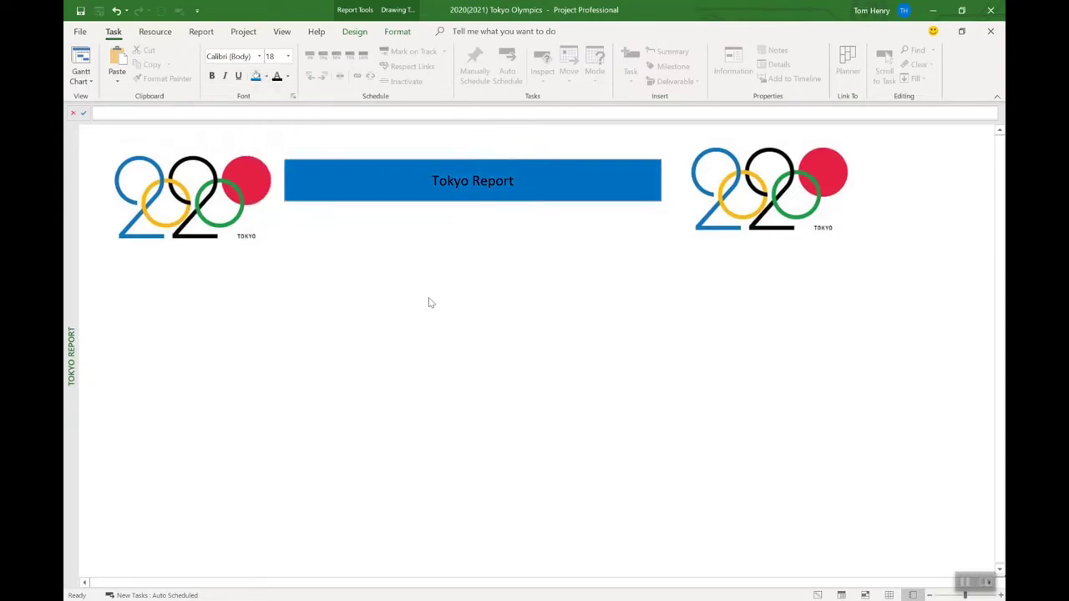
# Step: Change the font colour of the "Tokyo Report" title text to white
pyautogui.tripleClick(441, 183)
pyautogui.click(288, 76)
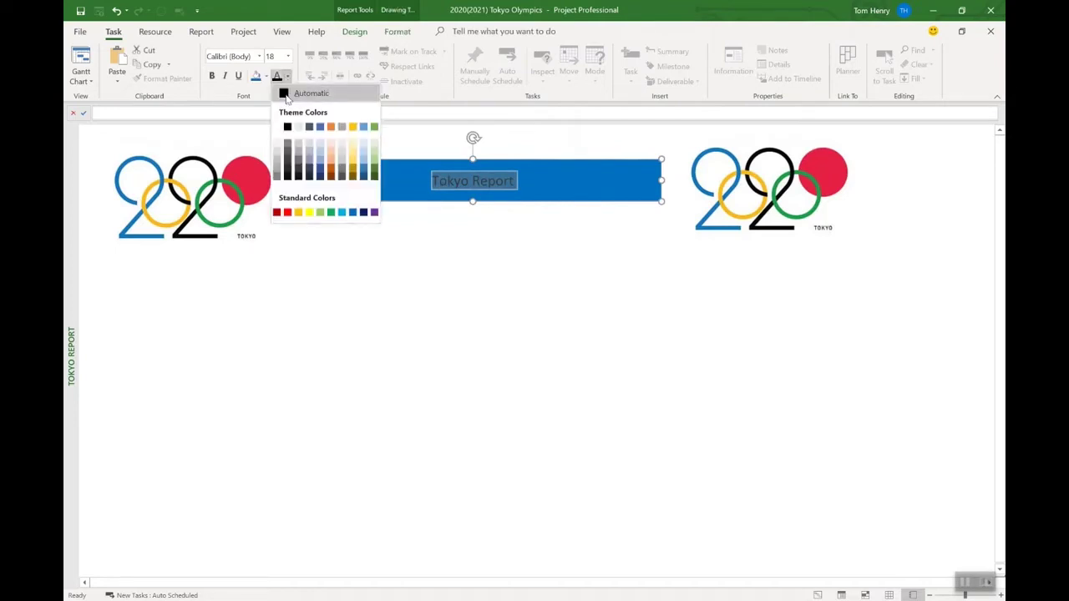
pyautogui.click(278, 127)
pyautogui.click(365, 302)
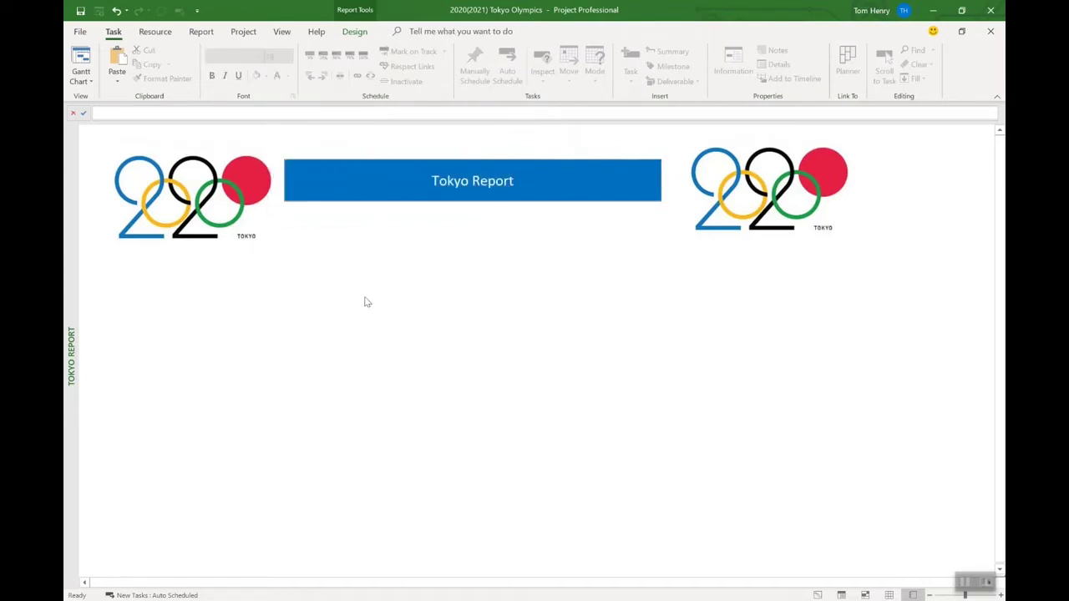
# Step: Enlarge the blue title box downward so its height comes close to that of the two logos
pyautogui.click(392, 188)
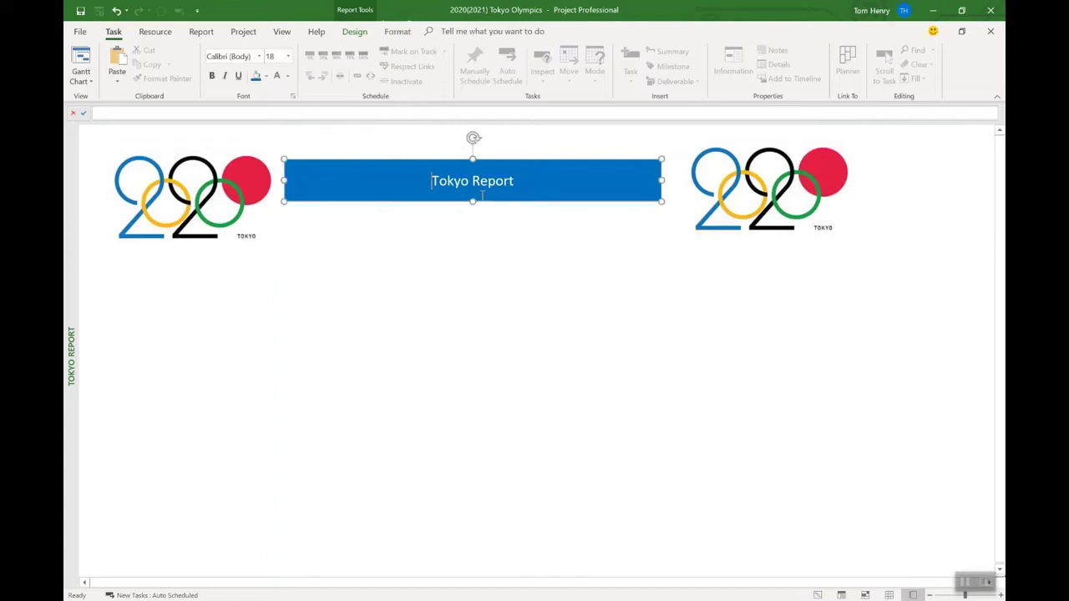
pyautogui.moveTo(661, 201); pyautogui.dragTo(666, 231)
pyautogui.click(560, 357)
# Step: Set the font size of the "Tokyo Report" title text to 28
pyautogui.click(487, 201)
pyautogui.doubleClick(486, 201)
pyautogui.click(288, 56)
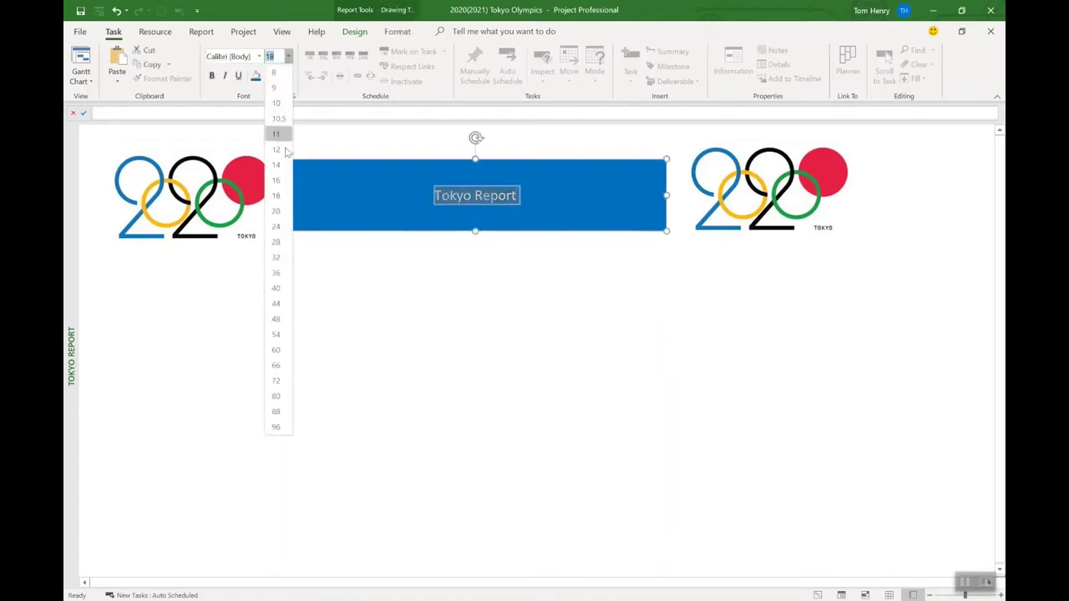
pyautogui.click(276, 242)
pyautogui.click(428, 256)
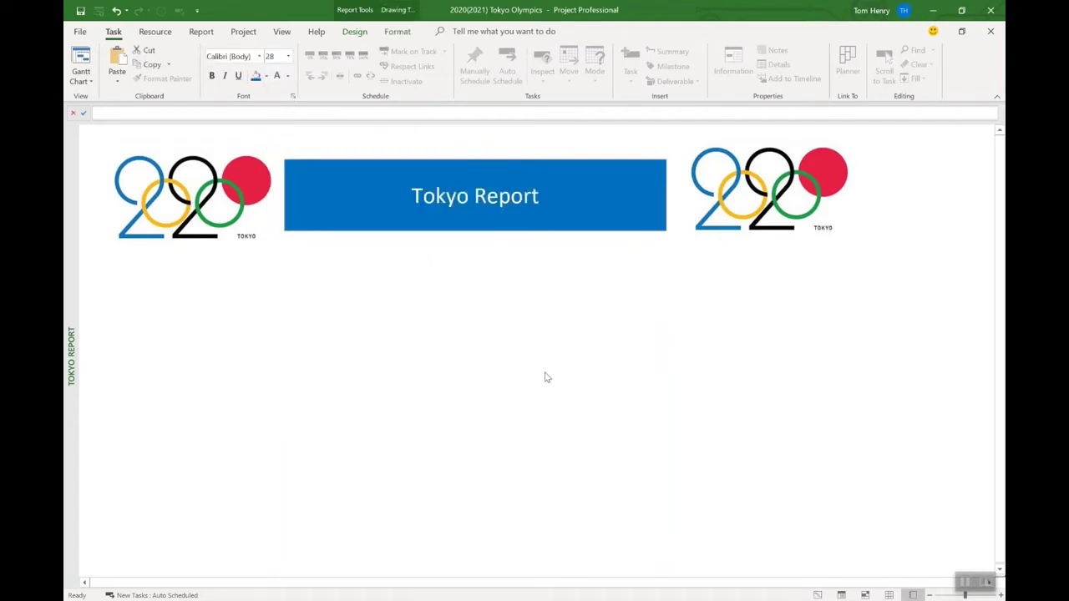
# Step: Nudge the blue title box slightly up and right so it lines up better between the two logos
pyautogui.click(512, 195)
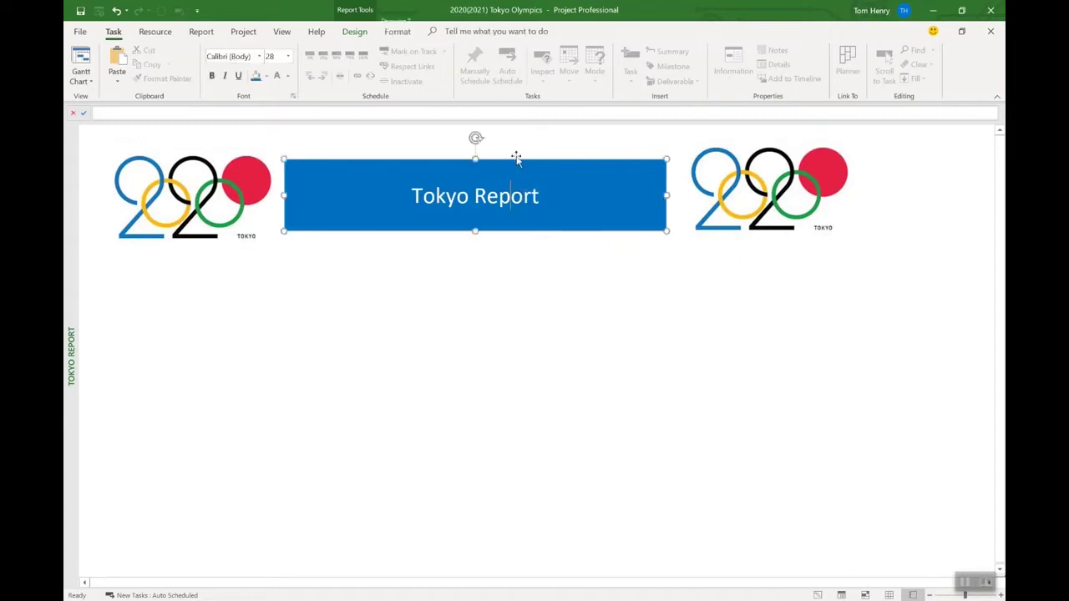
pyautogui.moveTo(516, 158); pyautogui.dragTo(518, 152)
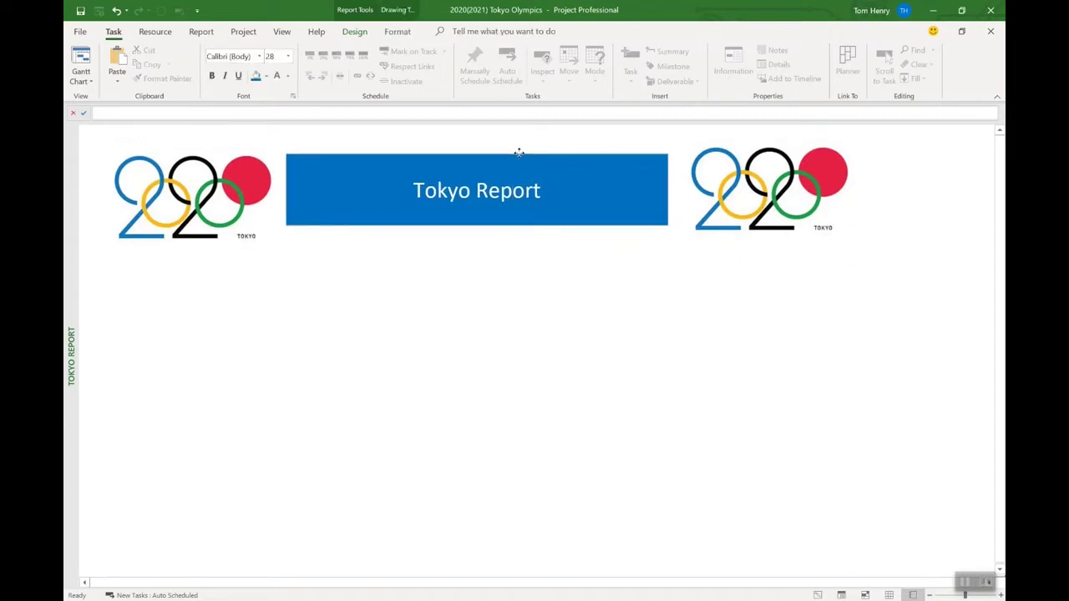
pyautogui.click(496, 310)
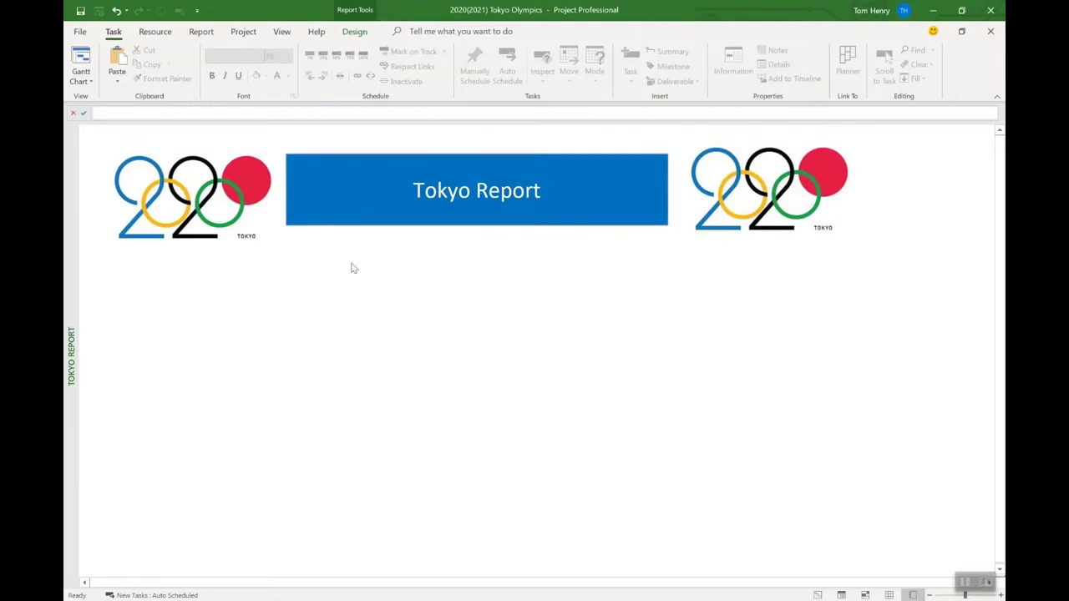
# Step: Start inserting a chart and browse the available chart types and the stacked and 3-D column variants
pyautogui.click(355, 31)
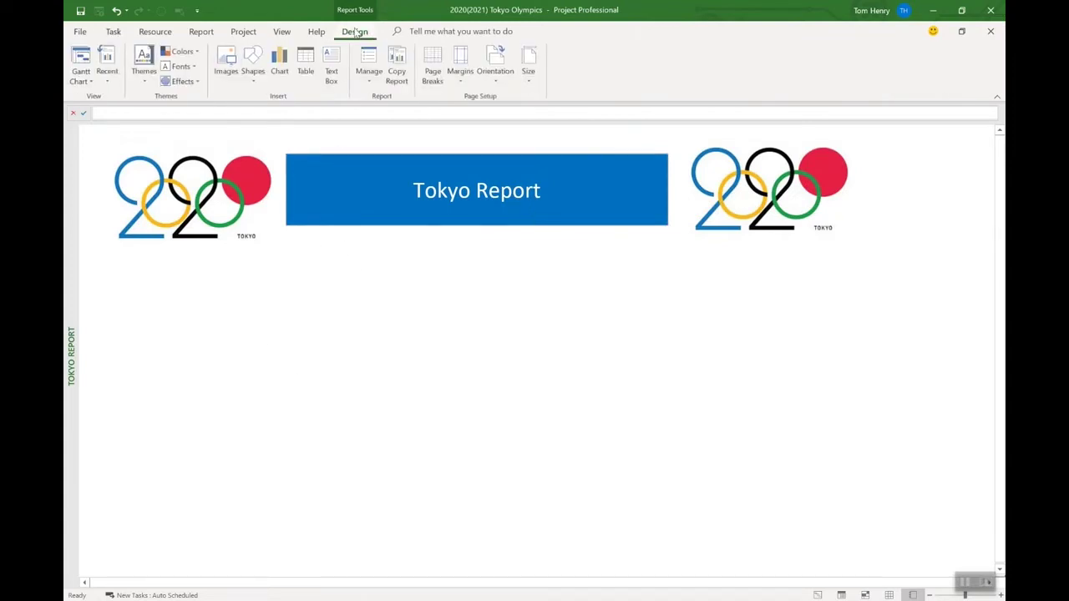
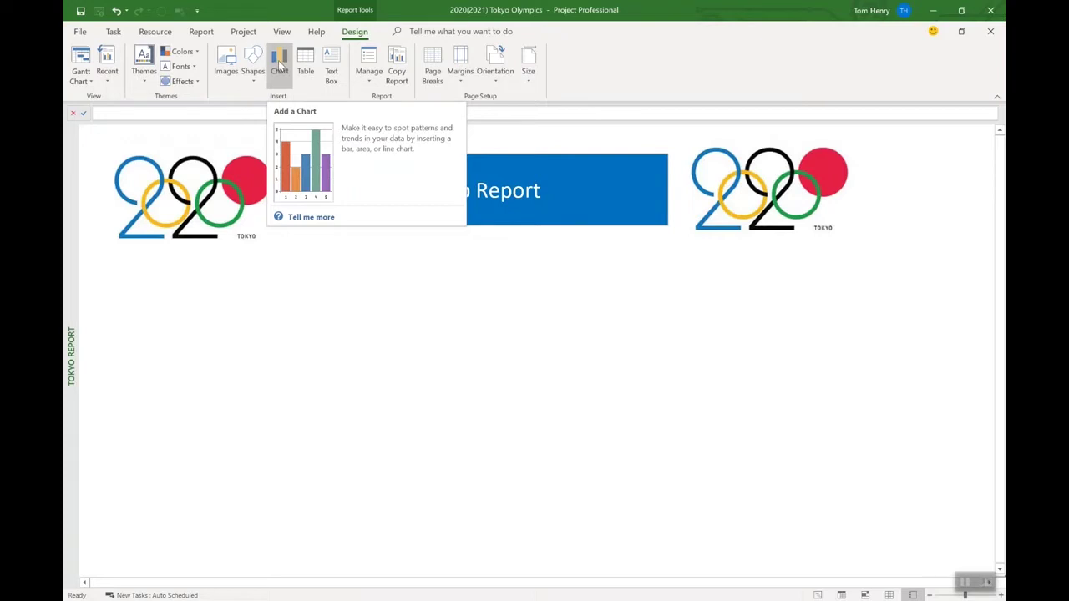
pyautogui.click(280, 66)
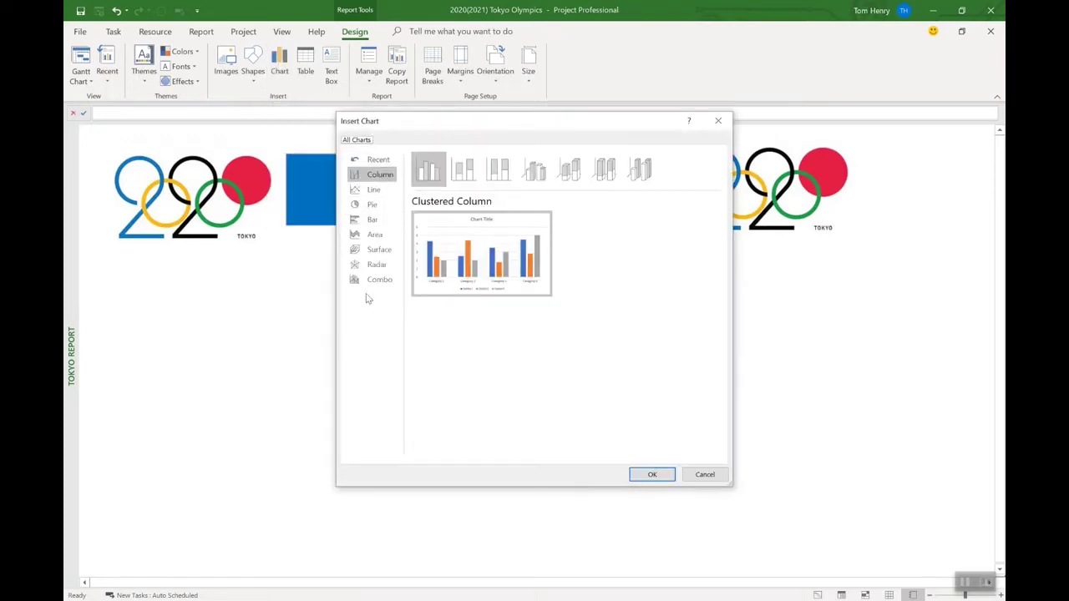
pyautogui.moveTo(480, 291)
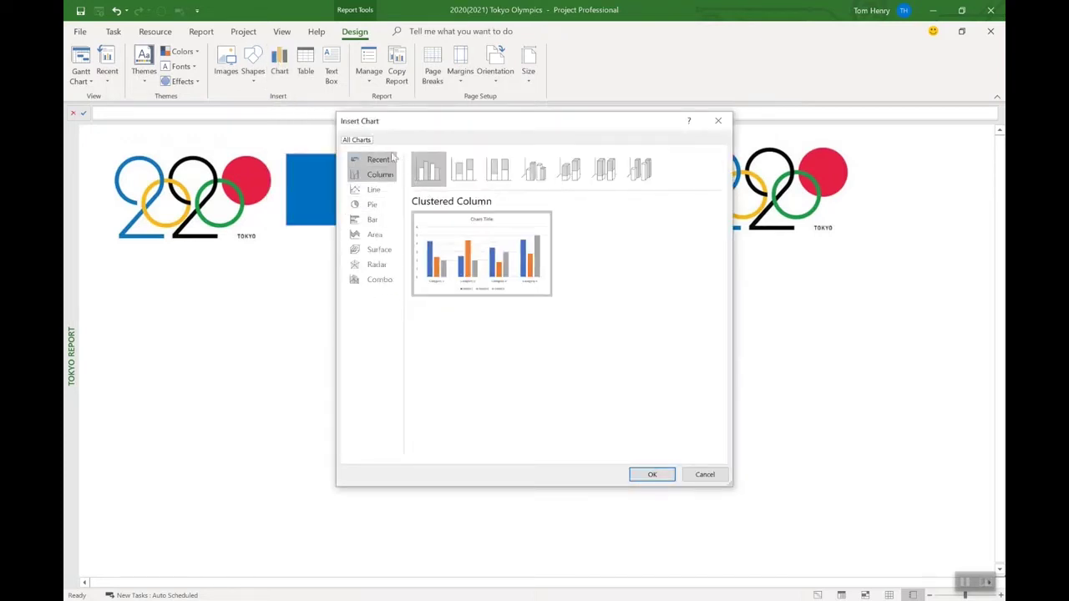
pyautogui.click(373, 220)
pyautogui.press('Down')
pyautogui.press('Down')
pyautogui.press('Down')
pyautogui.press('Down')
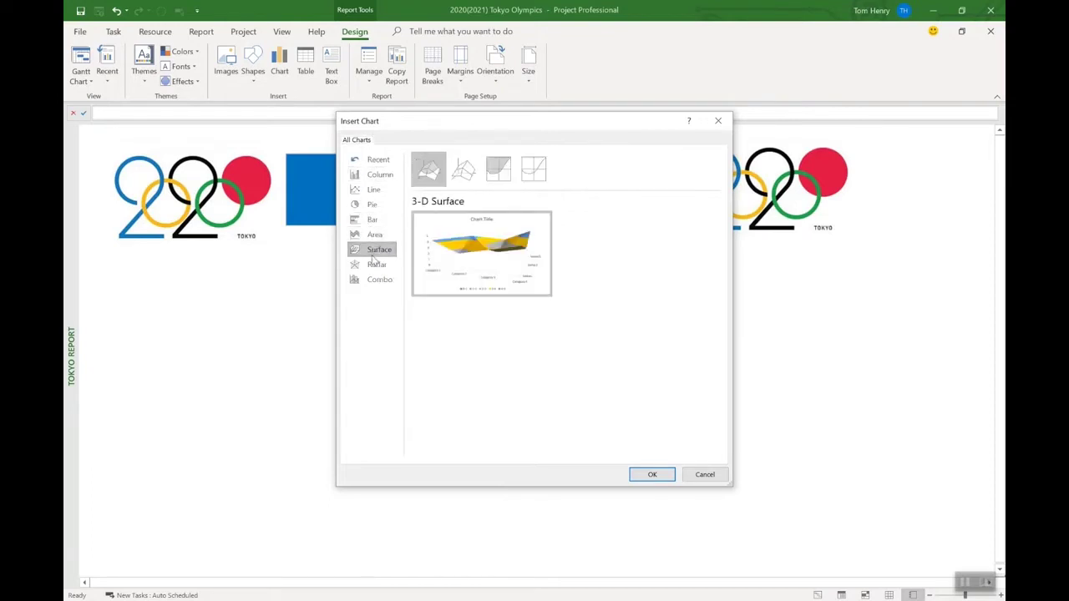
pyautogui.click(374, 174)
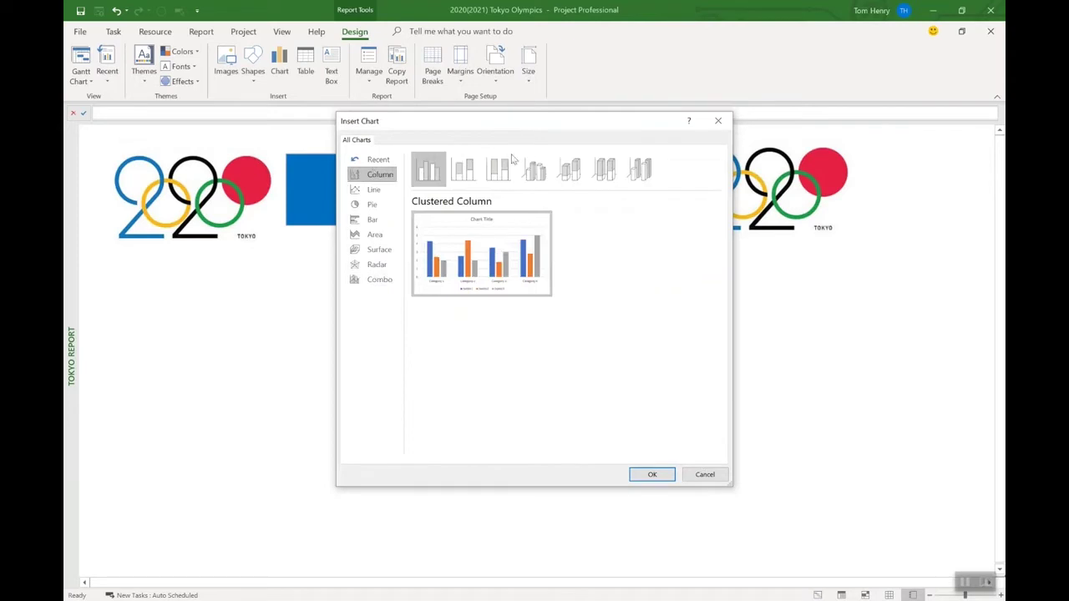
pyautogui.click(464, 169)
pyautogui.click(499, 170)
pyautogui.click(569, 169)
pyautogui.click(604, 169)
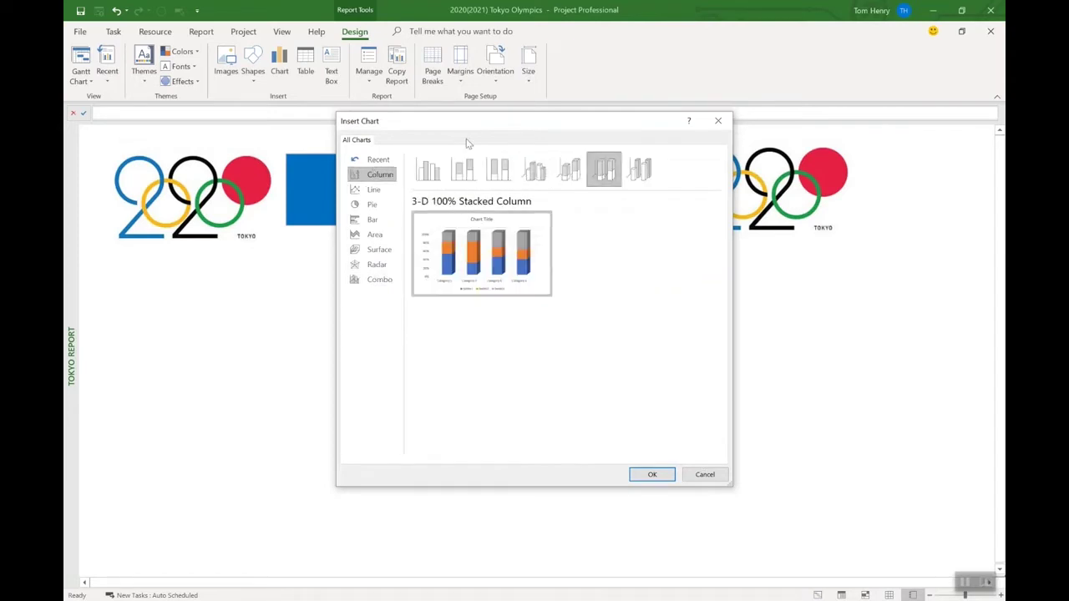
# Step: Insert a Clustered Column chart and place it below the left 2020 logo
pyautogui.click(429, 170)
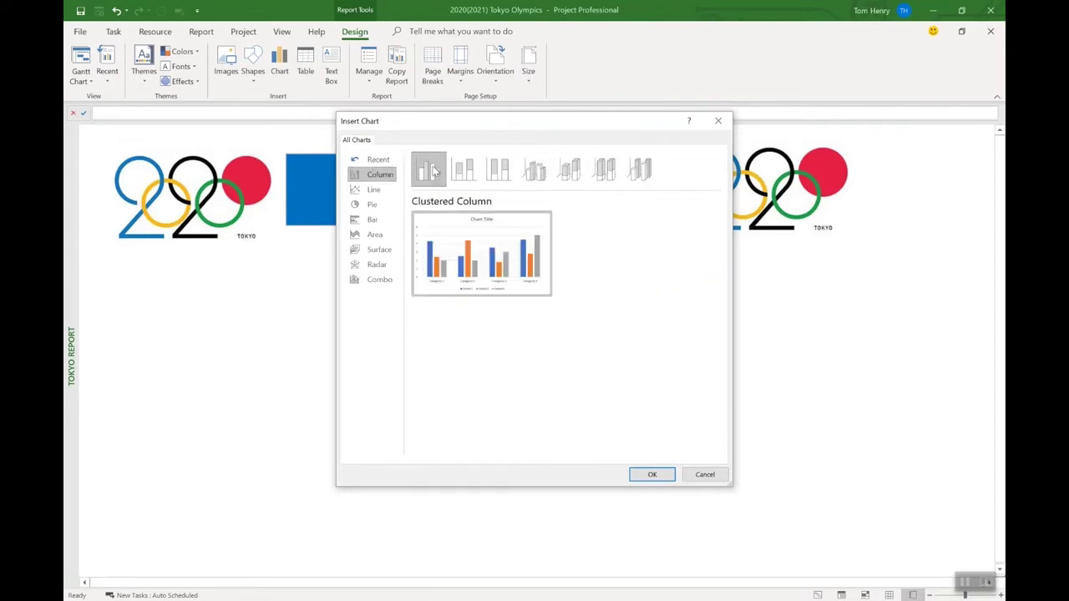
pyautogui.click(654, 475)
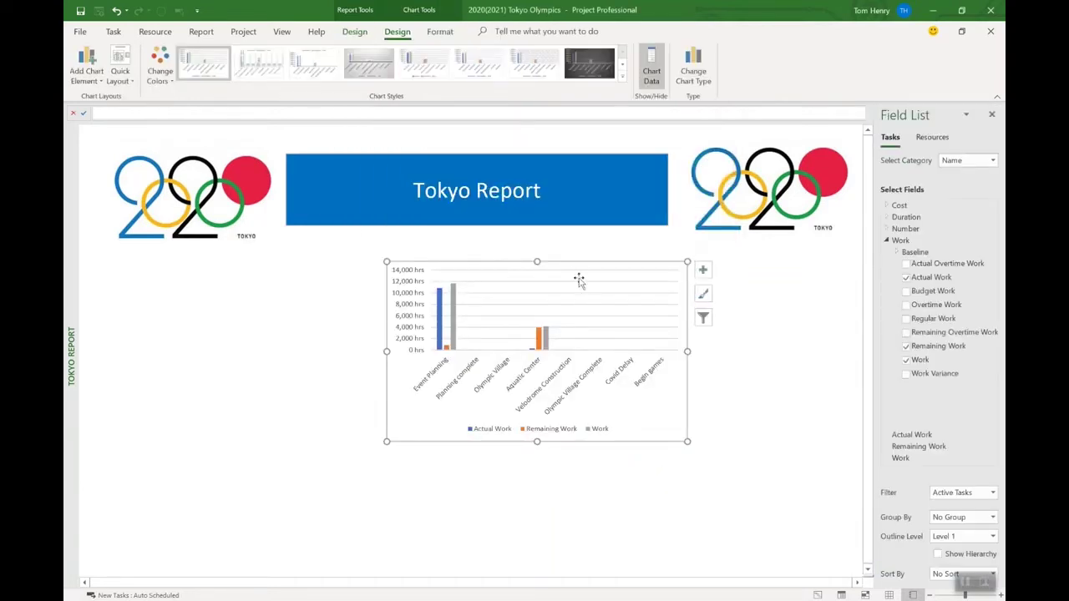
pyautogui.moveTo(577, 262); pyautogui.dragTo(274, 283)
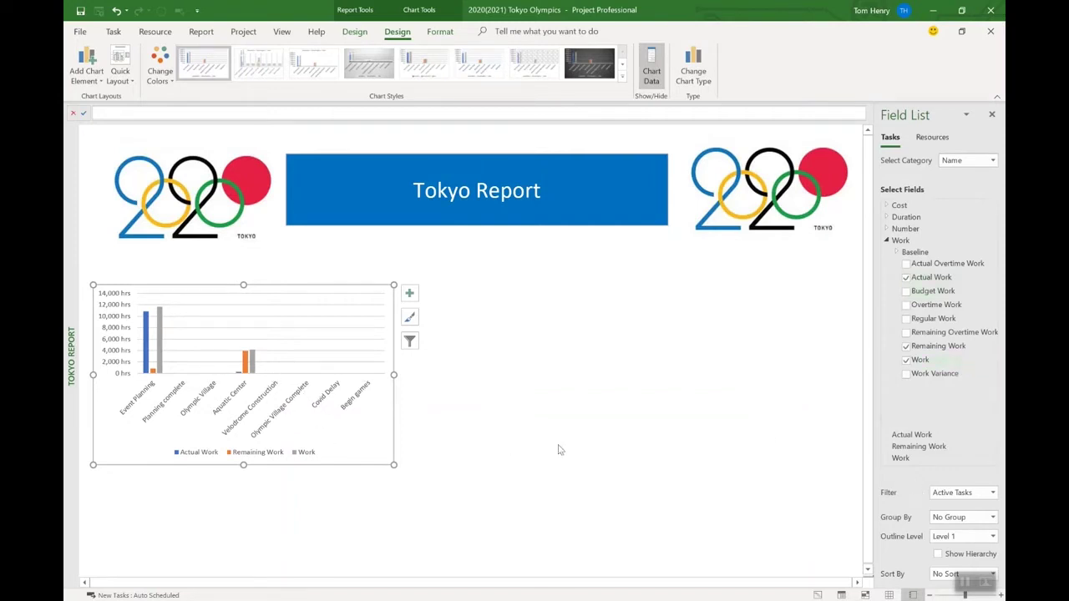
# Step: Filter the work column chart to show only Summary Tasks
pyautogui.click(960, 492)
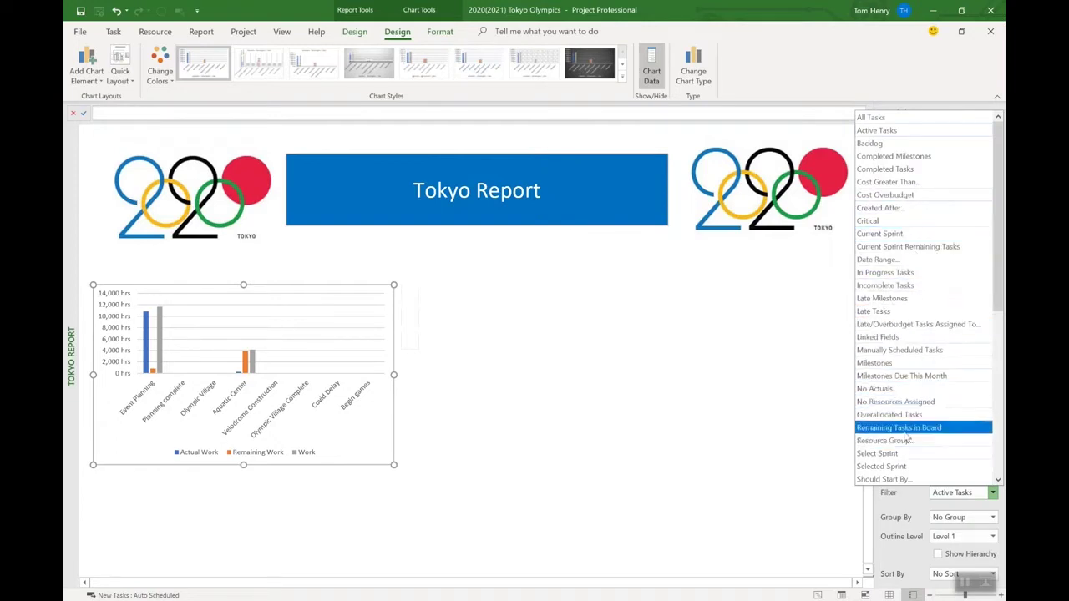
pyautogui.scroll(-3, 908, 362)
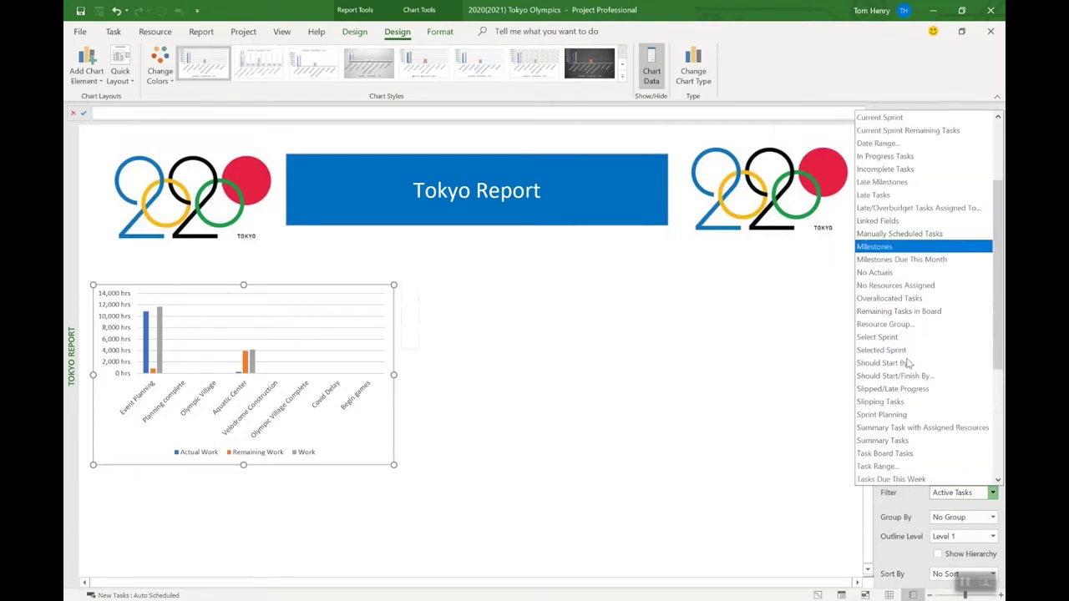
pyautogui.click(910, 441)
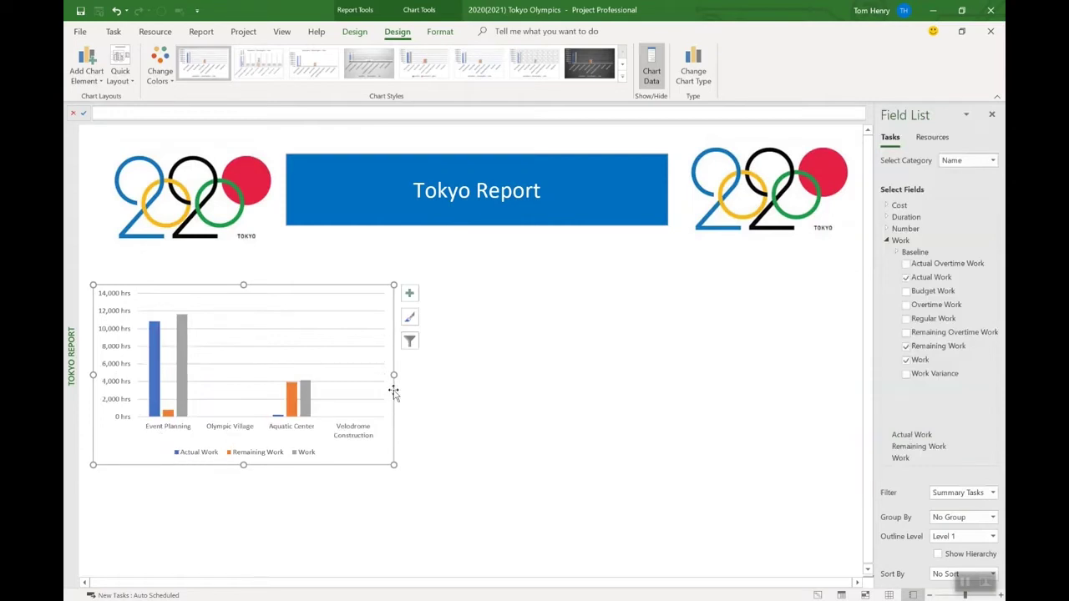
pyautogui.click(446, 476)
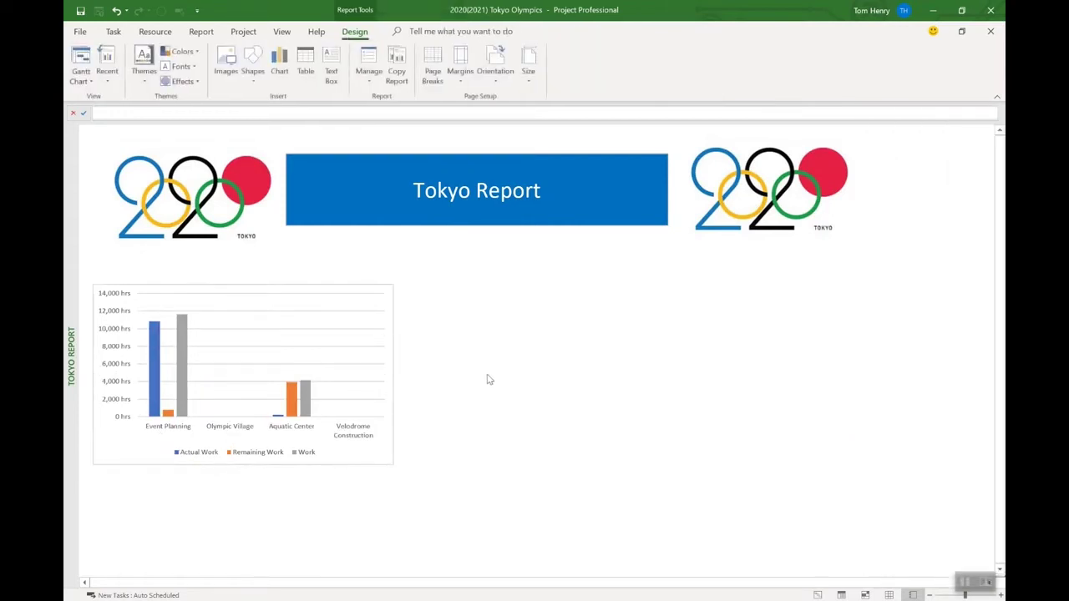
# Step: Insert a table into the report and place it beside the work chart, below the title box
pyautogui.click(282, 352)
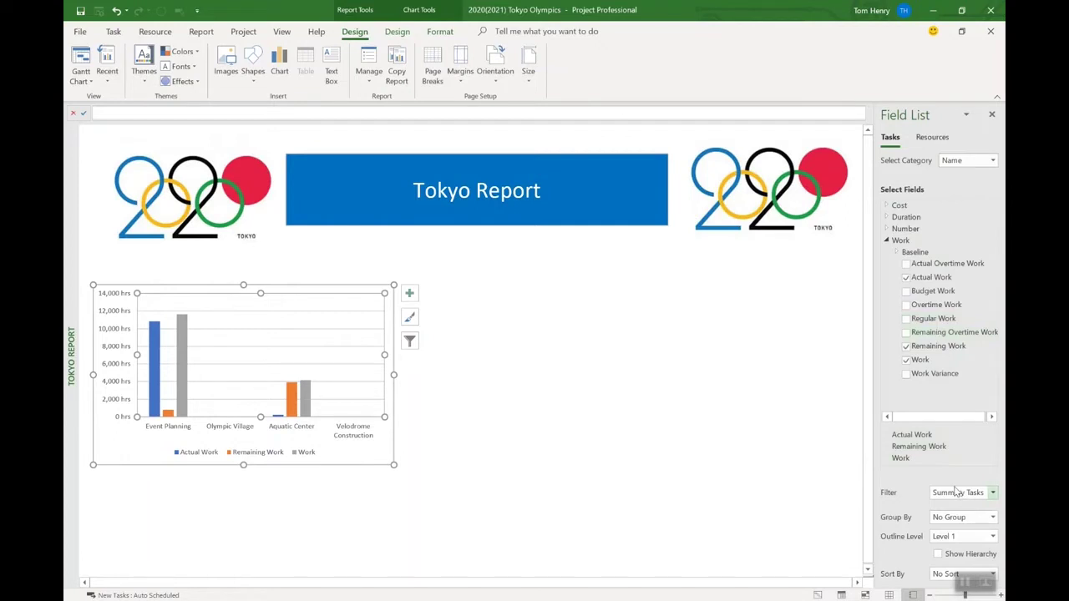
pyautogui.click(579, 413)
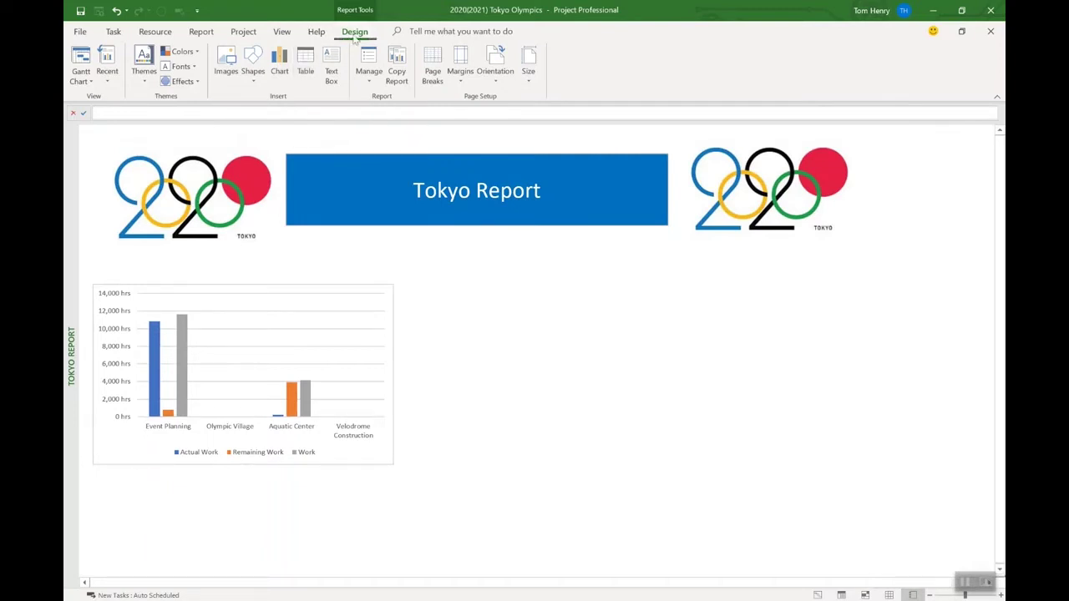
pyautogui.click(306, 65)
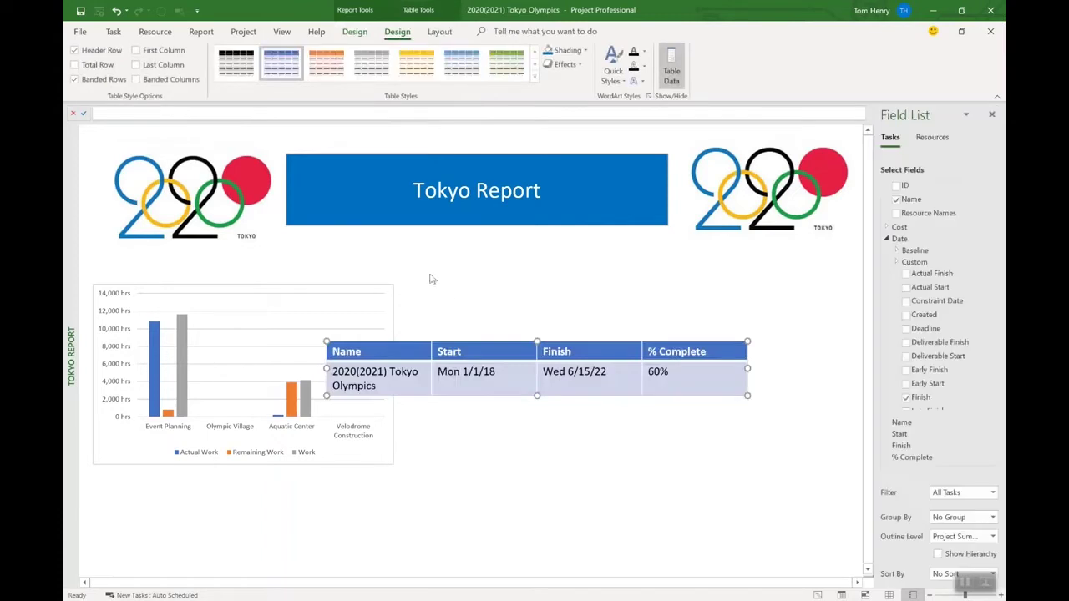
pyautogui.moveTo(482, 342); pyautogui.dragTo(564, 309)
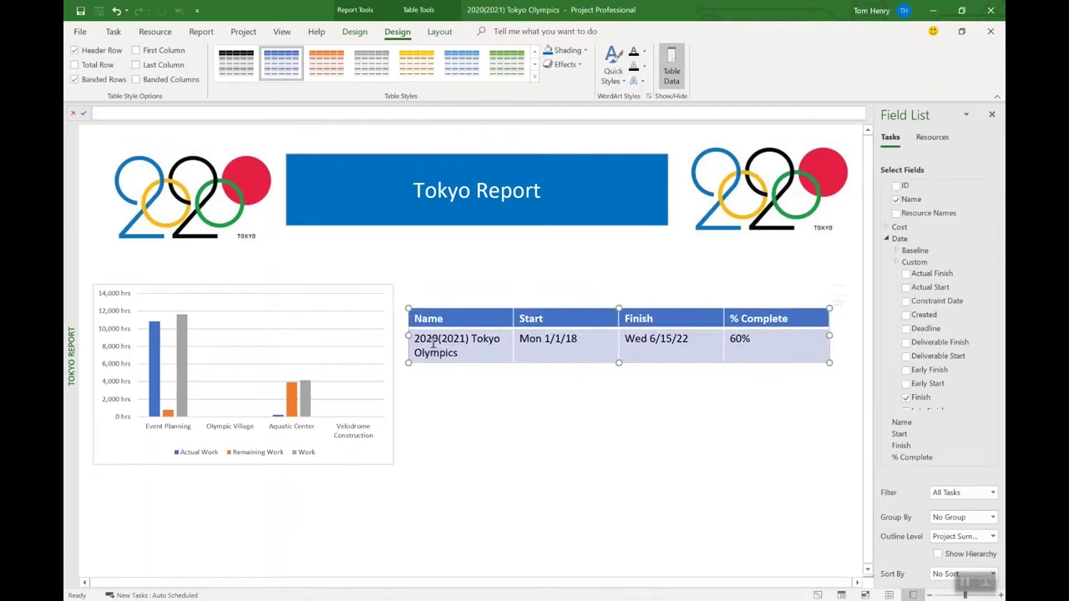
# Step: Add the Baseline Finish field to the table and place it between Finish and % Complete
pyautogui.click(951, 541)
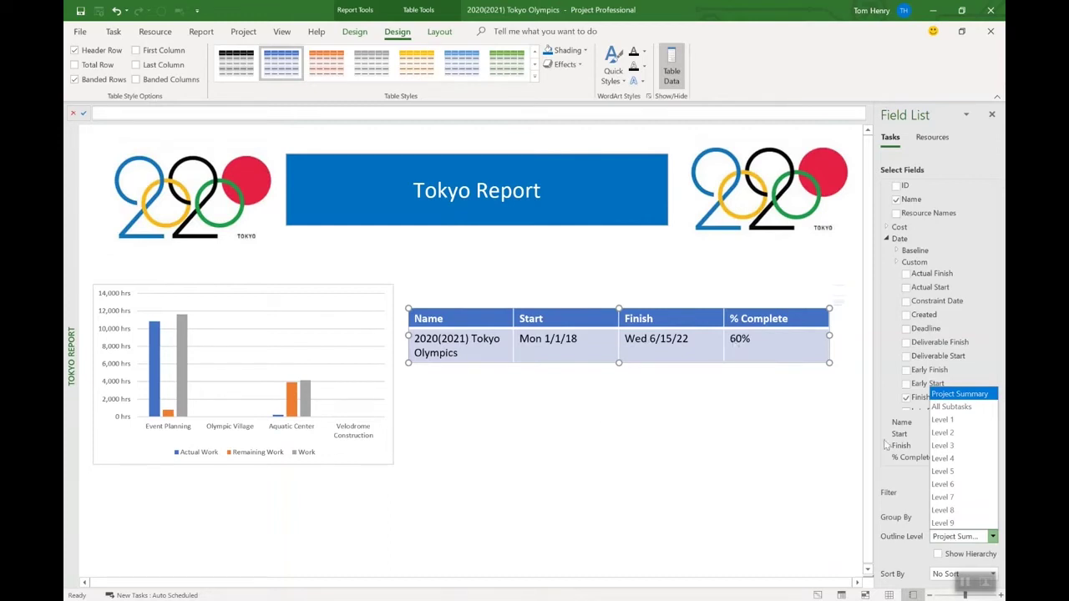
pyautogui.click(634, 460)
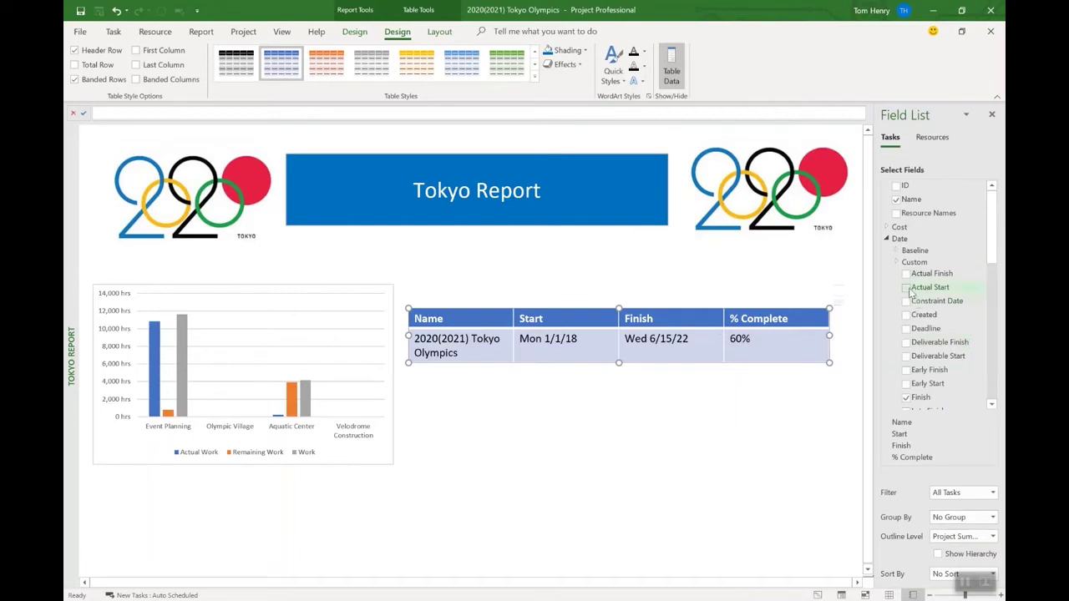
pyautogui.click(897, 251)
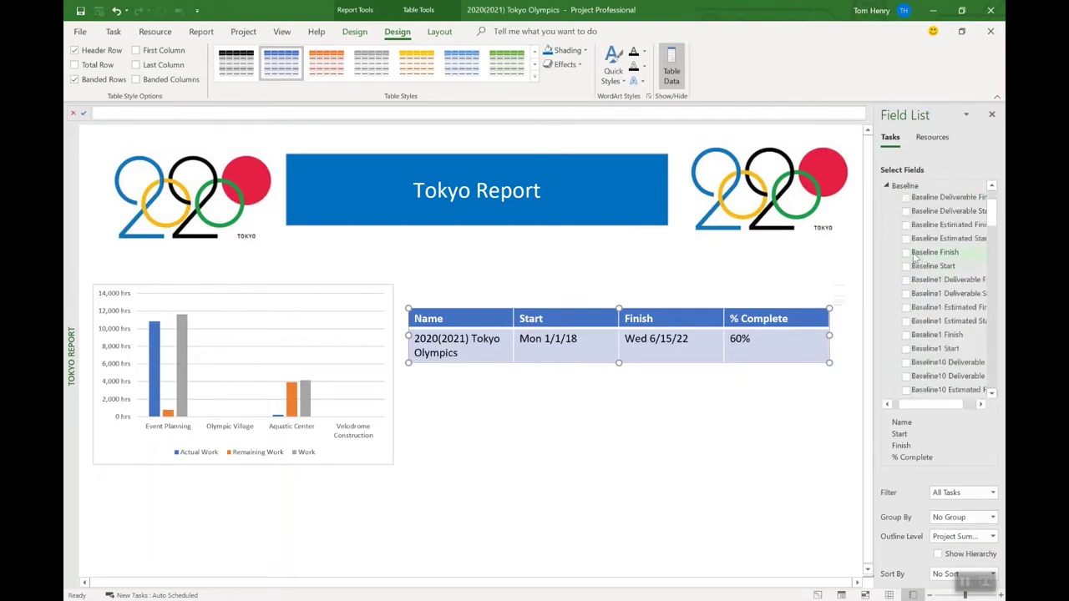
pyautogui.click(906, 253)
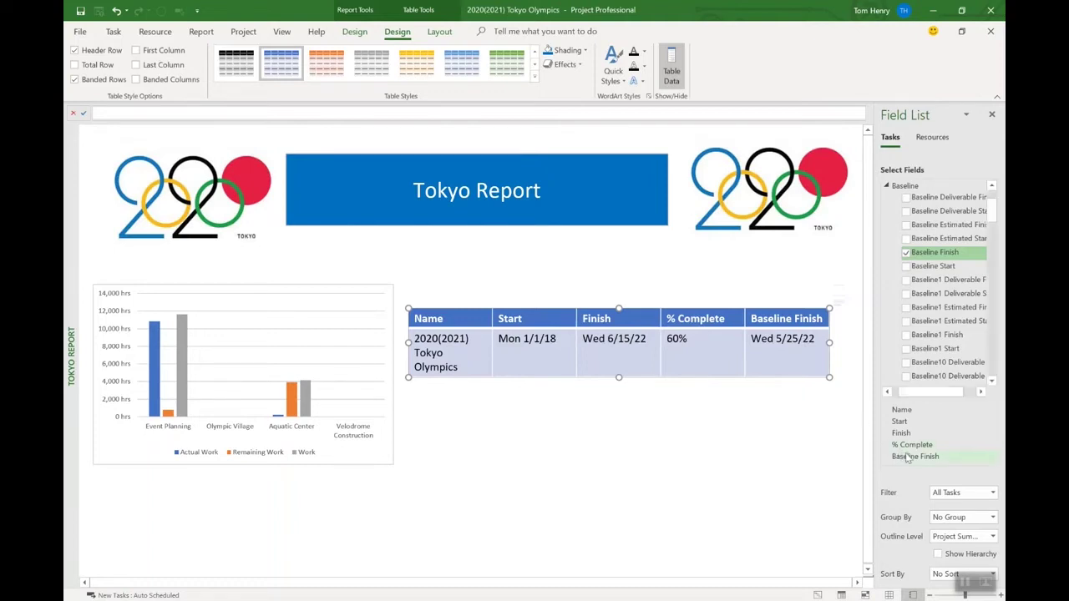
pyautogui.moveTo(908, 457); pyautogui.dragTo(911, 436)
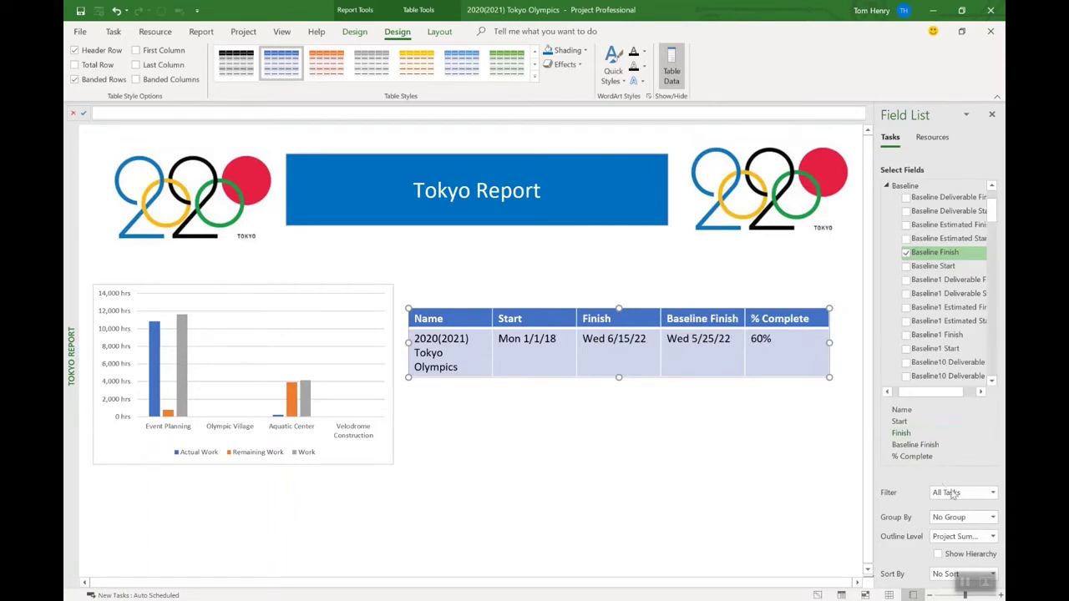
# Step: Set the table's outline level to Level 1 and filter it to Summary Tasks
pyautogui.click(974, 541)
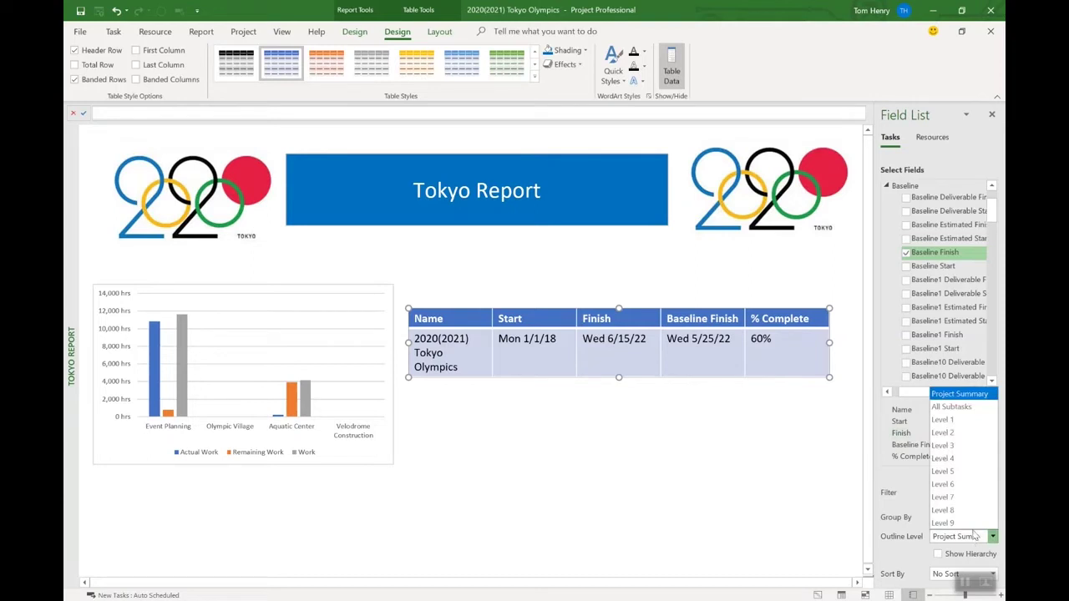
pyautogui.click(961, 421)
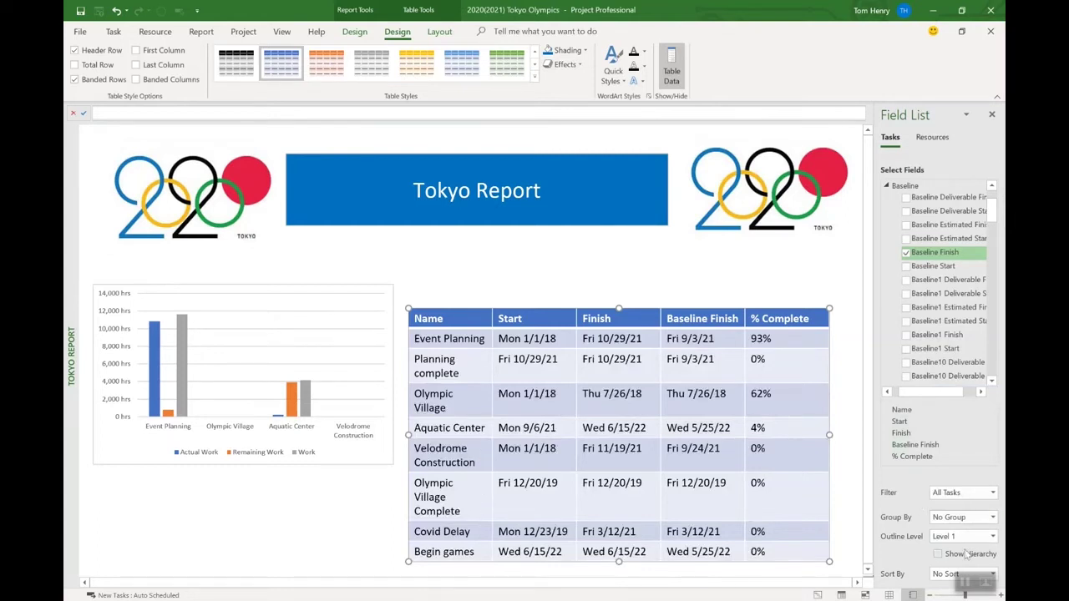
pyautogui.click(990, 493)
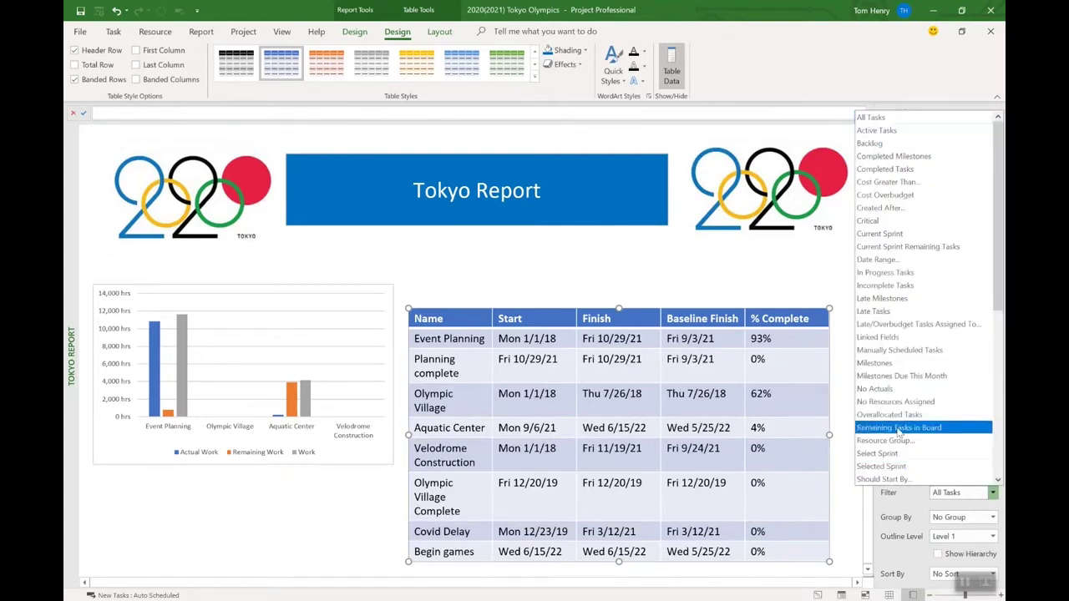
pyautogui.scroll(-5, 904, 378)
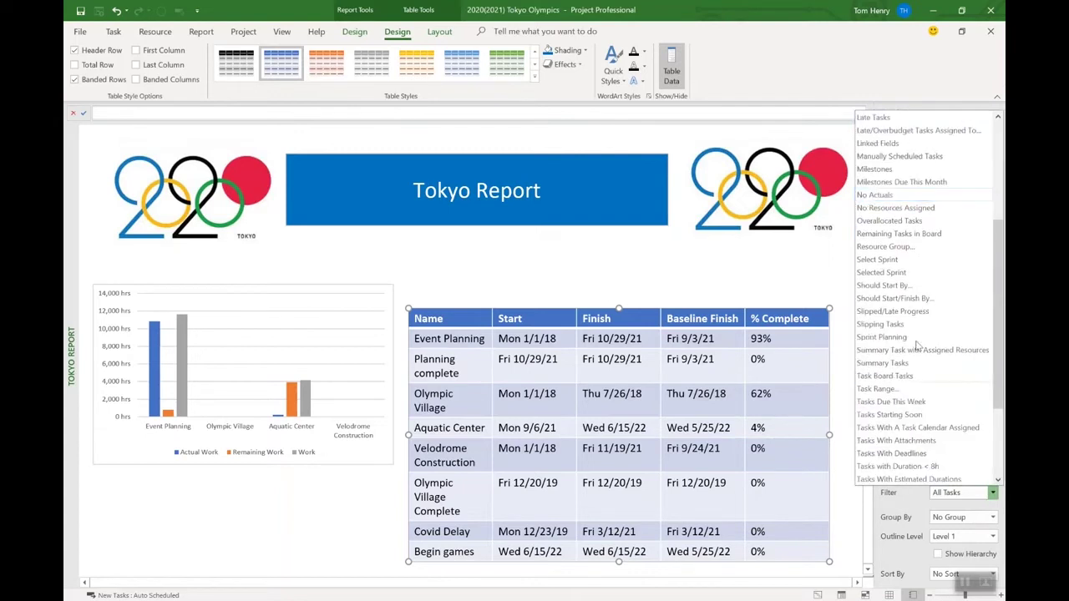
pyautogui.click(927, 364)
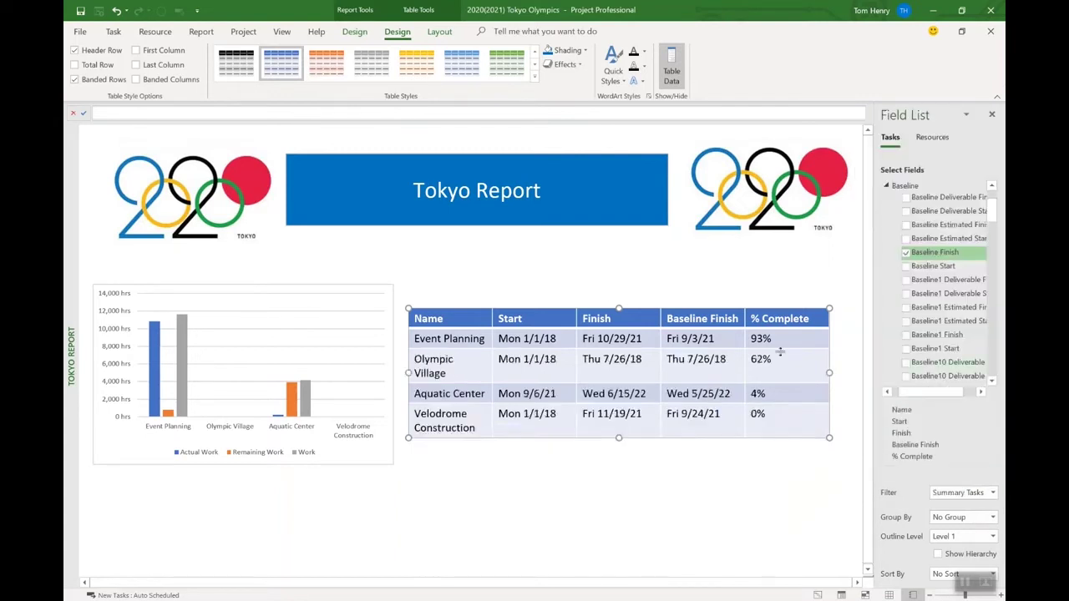
pyautogui.click(609, 455)
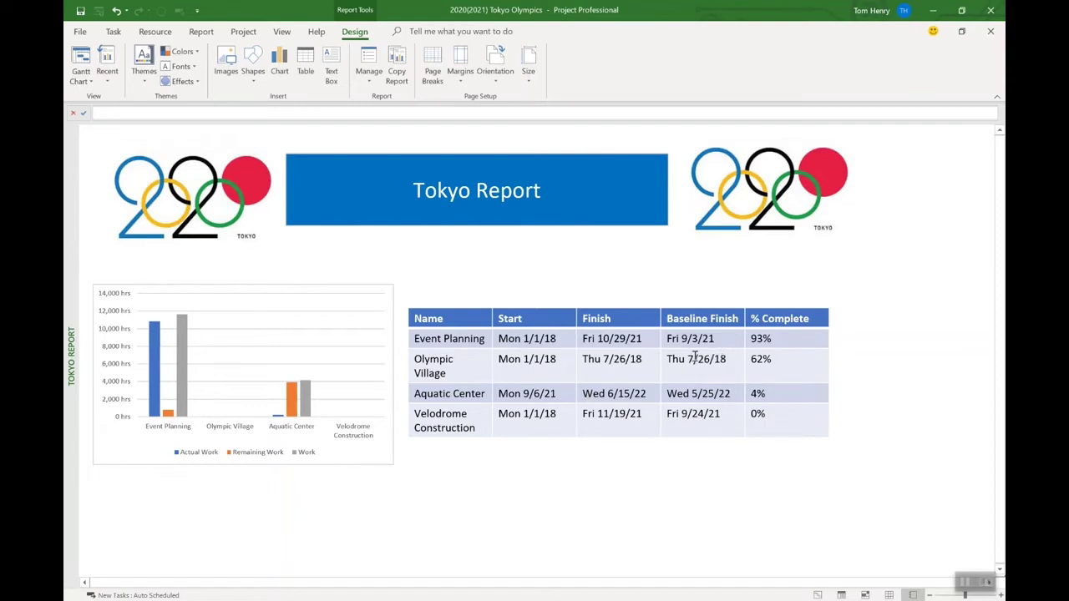
# Step: Change the table's outline level to Project Summary
pyautogui.click(568, 417)
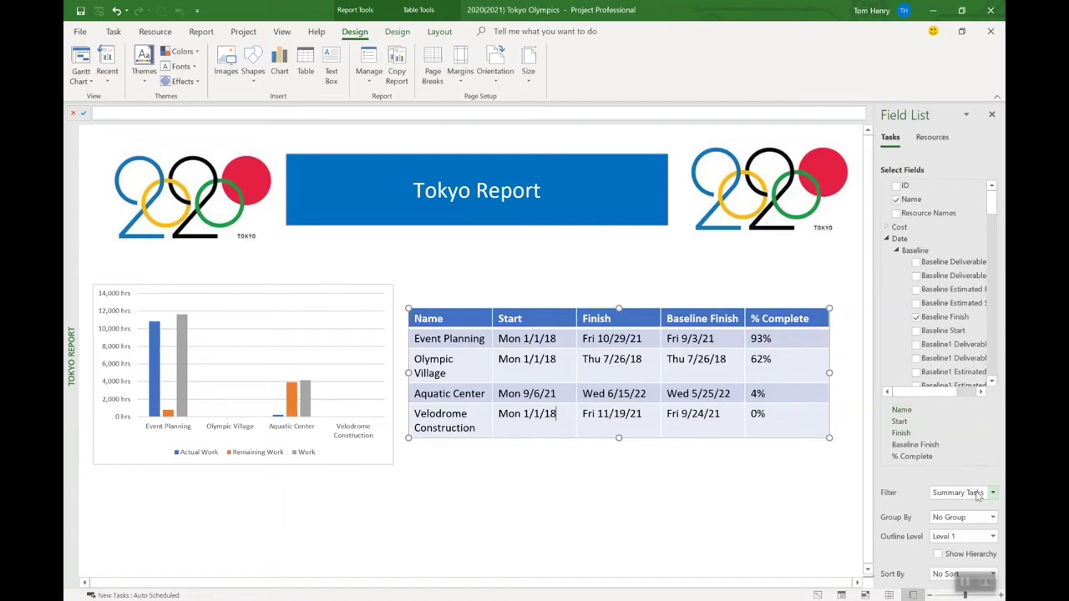
pyautogui.click(974, 518)
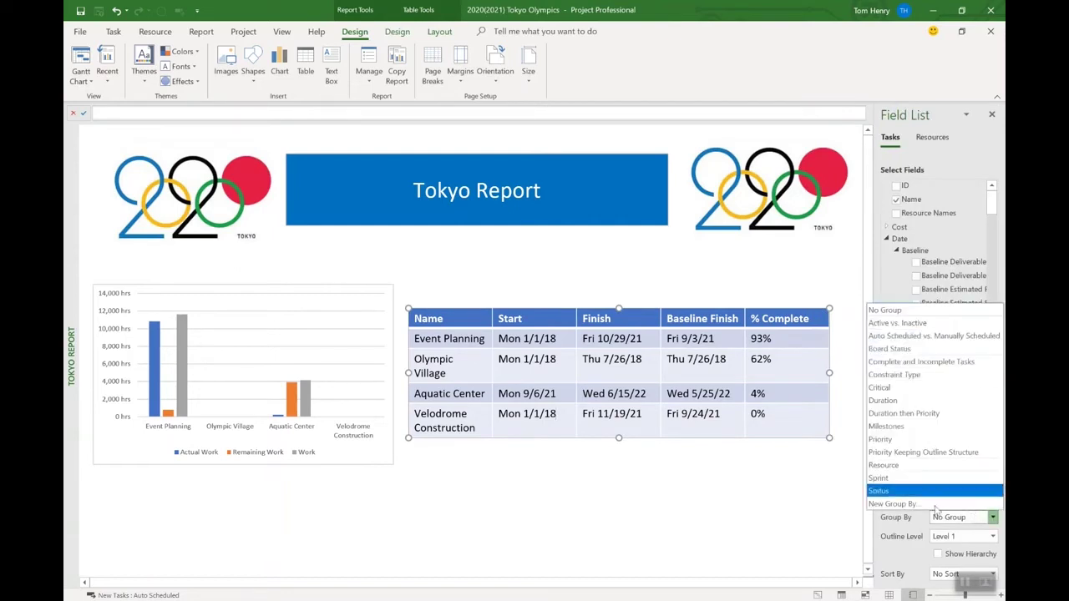
pyautogui.click(952, 477)
pyautogui.click(953, 493)
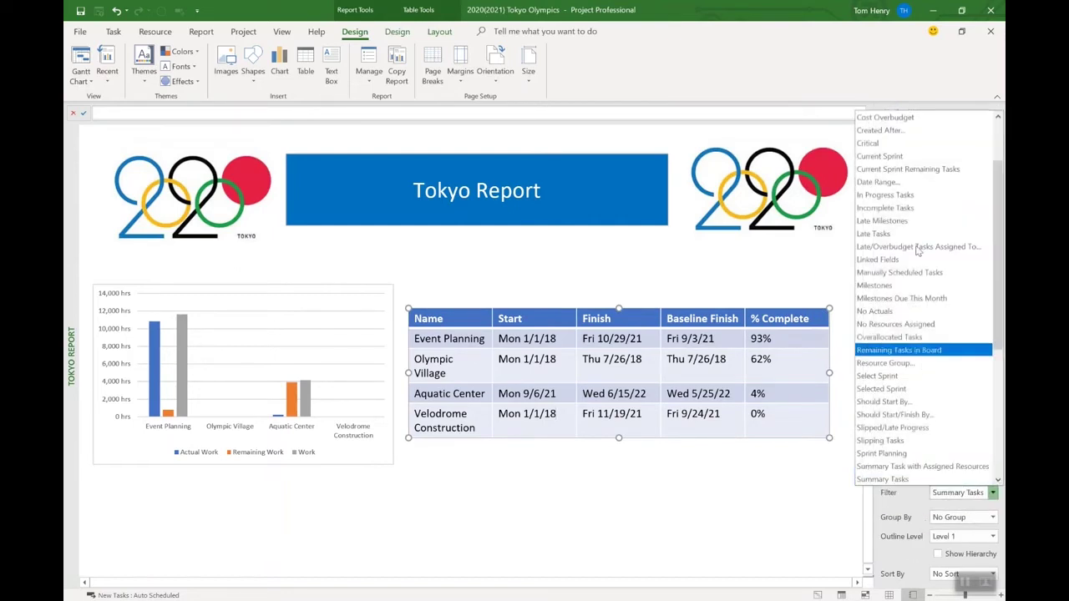
pyautogui.click(949, 504)
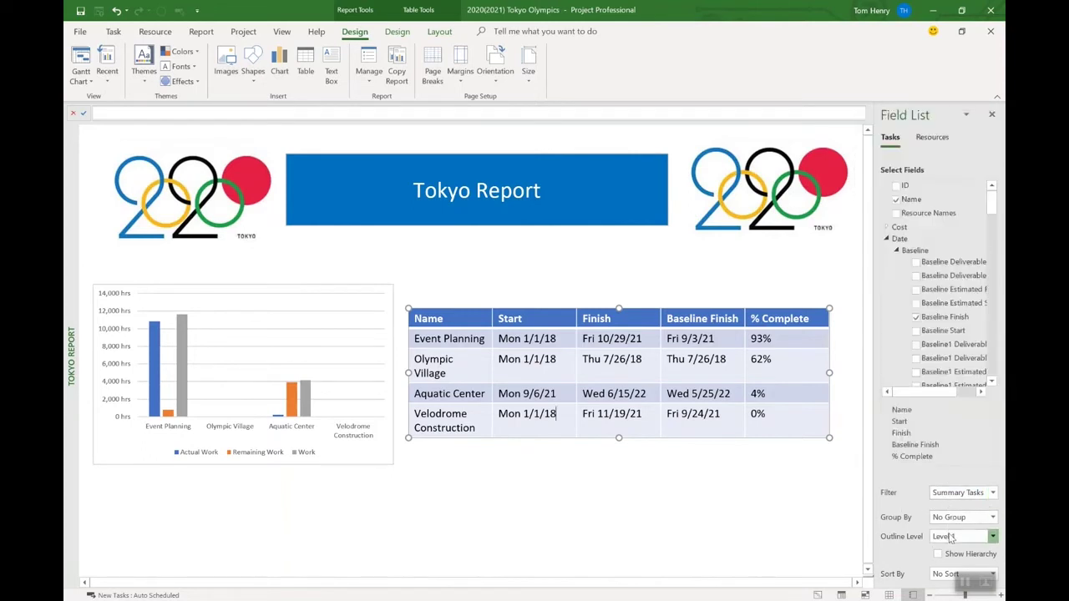
pyautogui.click(952, 536)
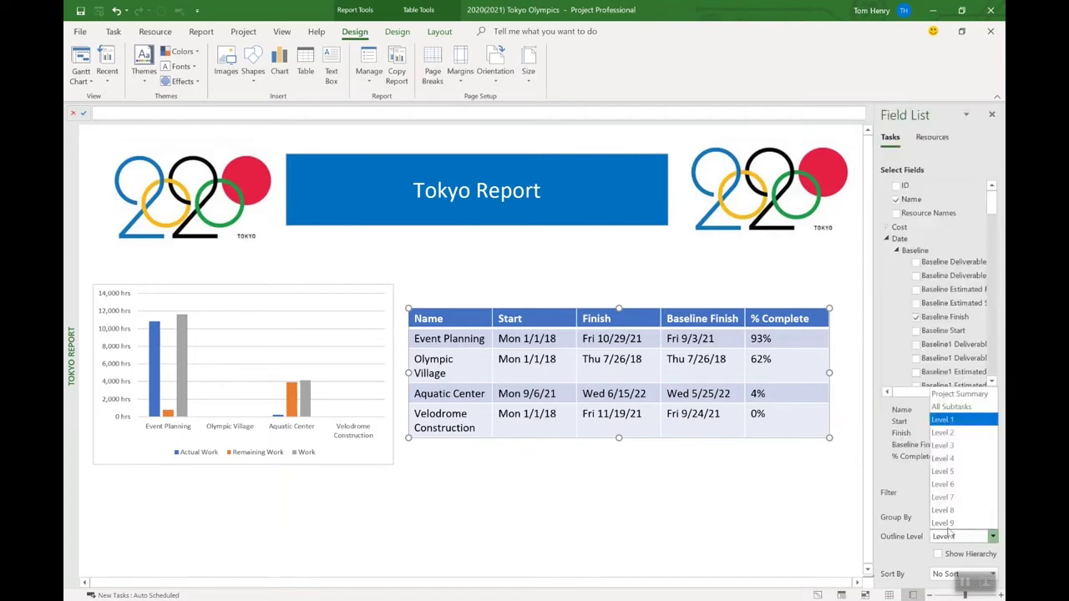
pyautogui.click(957, 394)
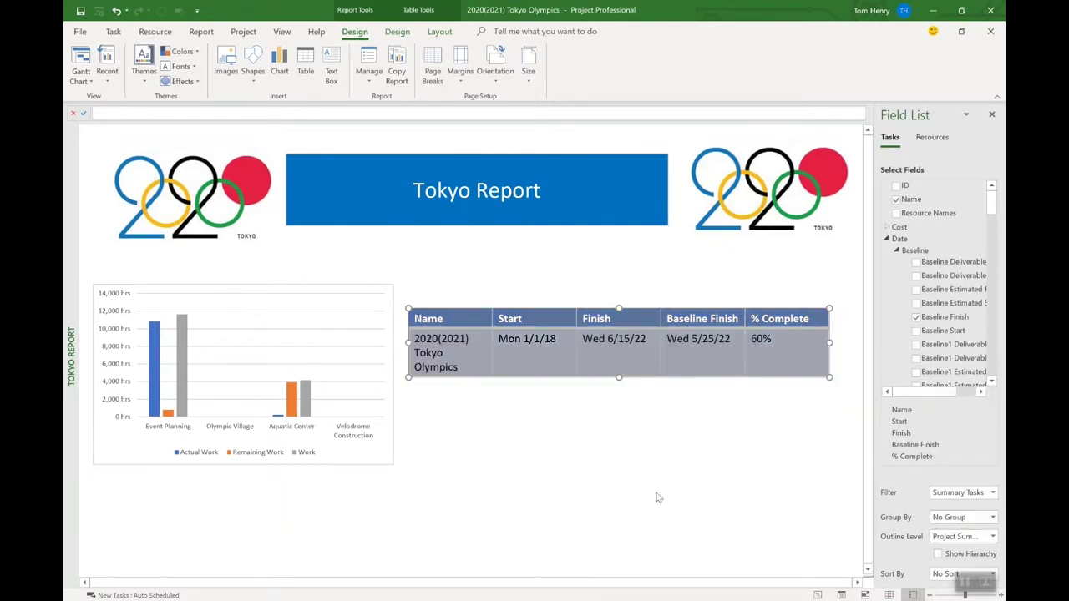
pyautogui.click(586, 468)
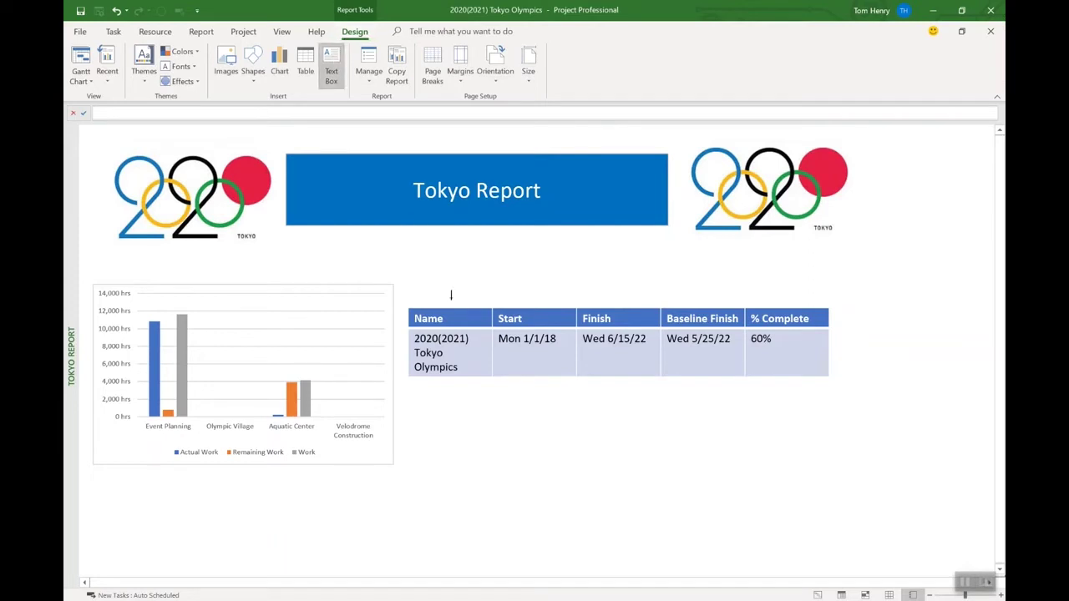
# Step: Add a text box directly above the table with the heading "High Level Dates"
pyautogui.moveTo(407, 274); pyautogui.dragTo(683, 306)
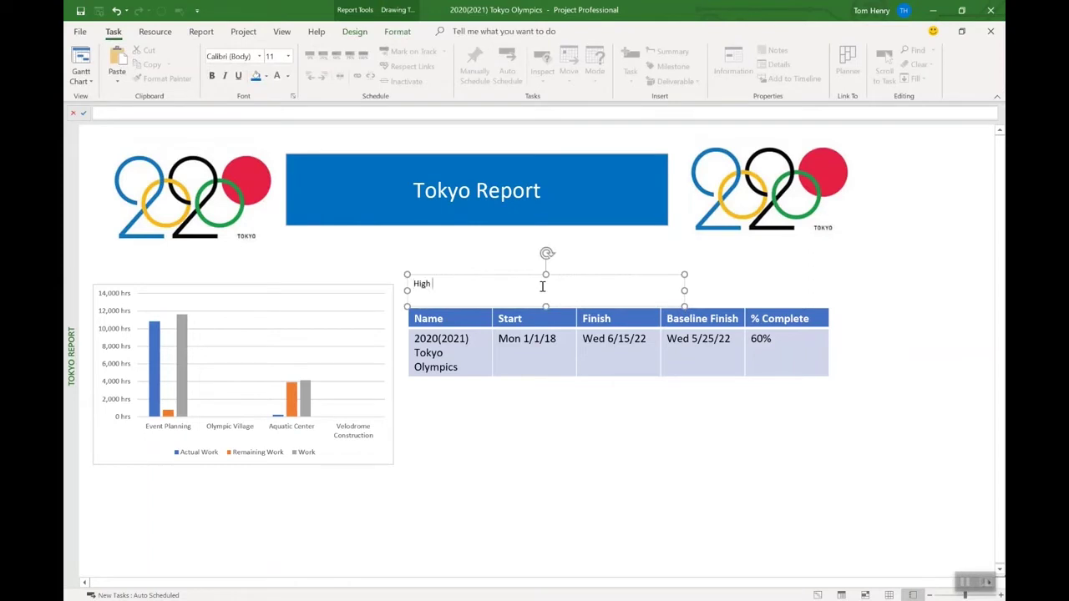
pyautogui.write('High Level DAtes')
pyautogui.press('BackSpace')
pyautogui.press('BackSpace')
pyautogui.press('BackSpace')
pyautogui.click(525, 419)
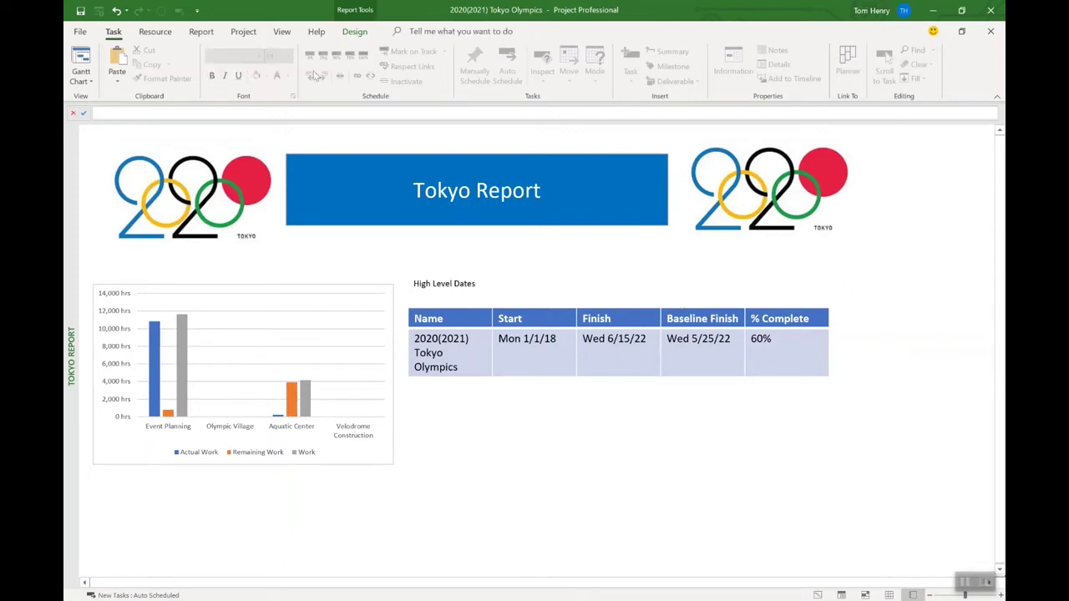
# Step: Duplicate the High Level Dates text box above the work chart and shorten the copy to fit over the chart's upper edge
pyautogui.click(434, 282)
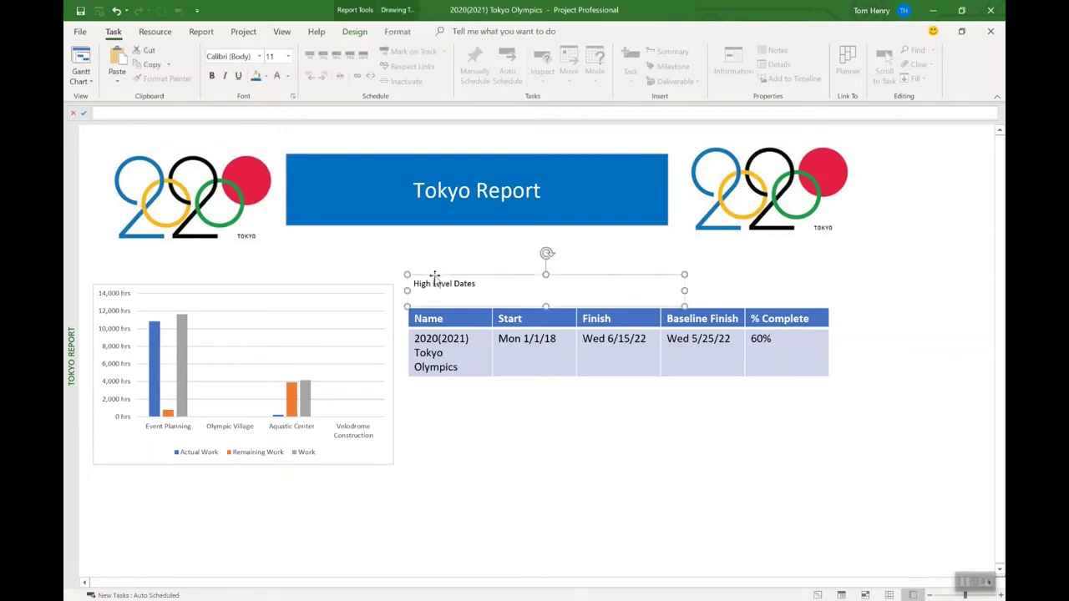
pyautogui.moveTo(435, 282); pyautogui.dragTo(107, 265)
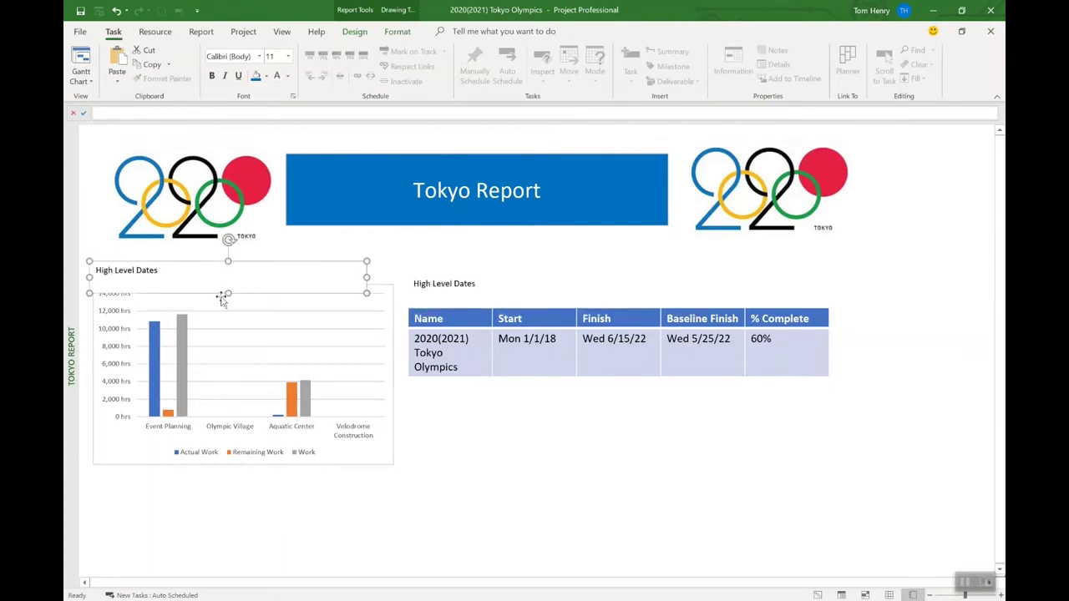
pyautogui.moveTo(227, 294); pyautogui.dragTo(228, 282)
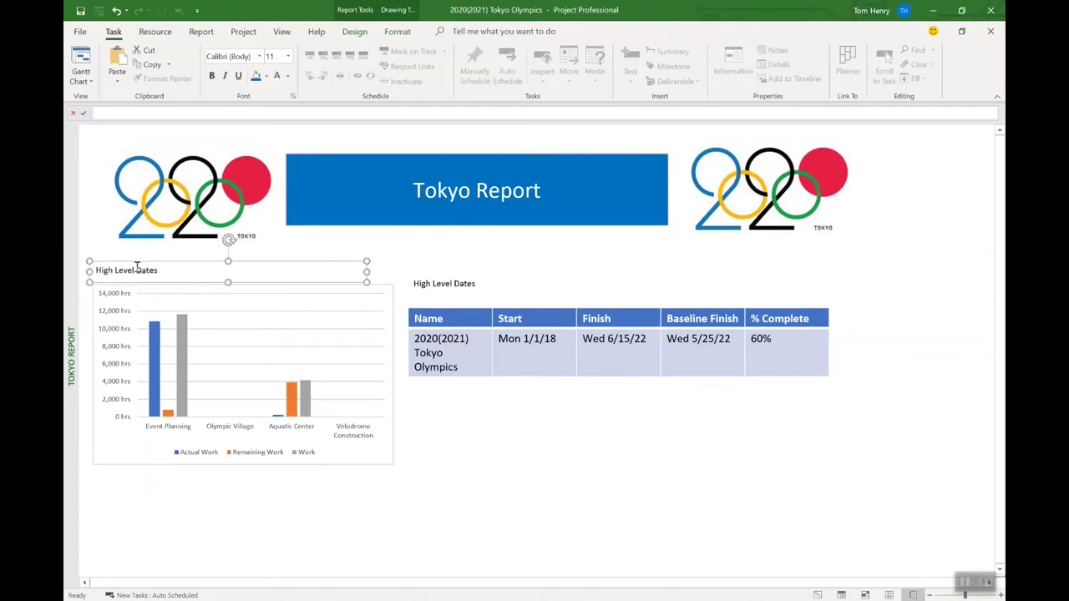
# Step: Set the font size of both High Level Dates headings to 14
pyautogui.tripleClick(138, 265)
pyautogui.click(289, 55)
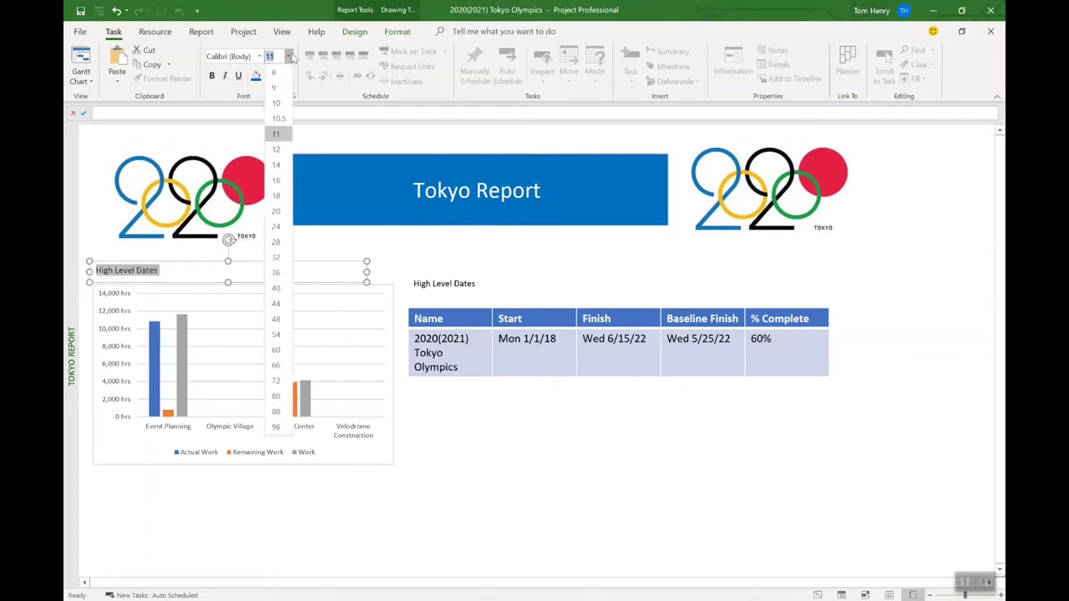
pyautogui.click(276, 165)
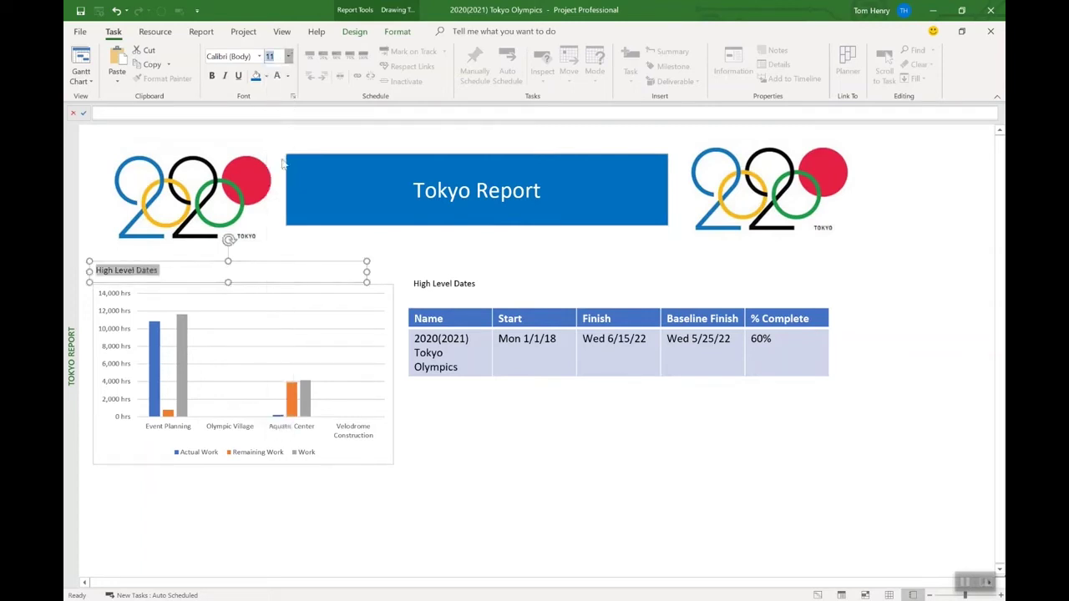
pyautogui.click(499, 273)
pyautogui.tripleClick(456, 284)
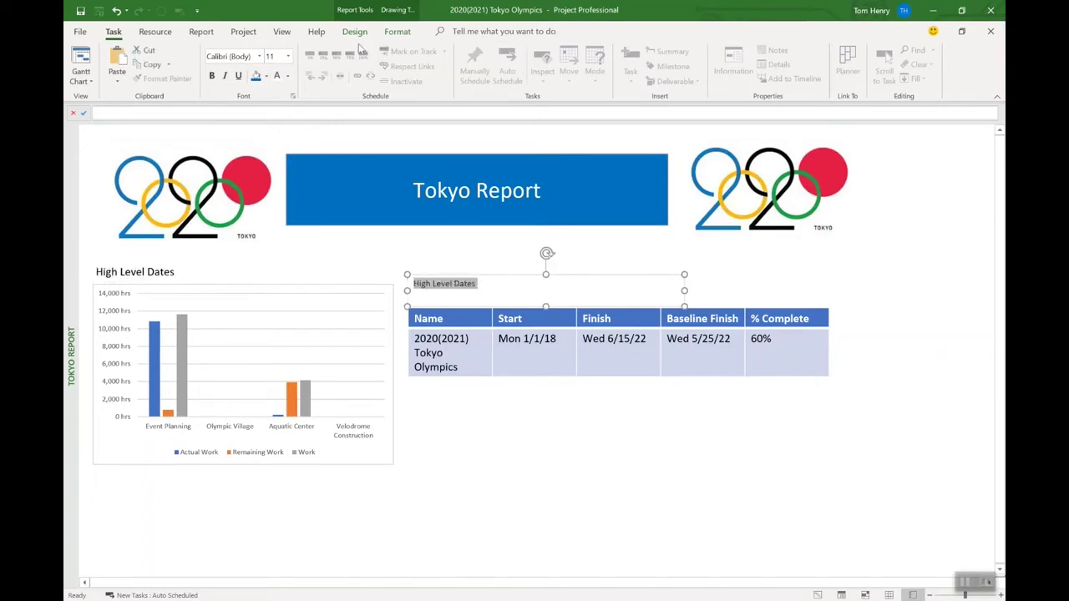
pyautogui.click(289, 56)
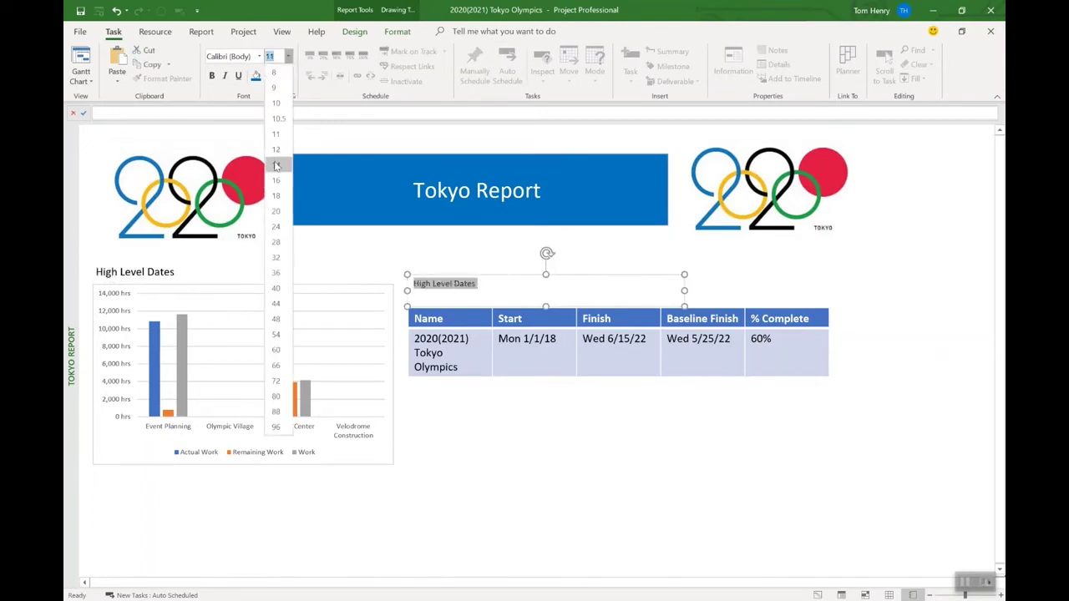
pyautogui.click(276, 165)
pyautogui.click(372, 244)
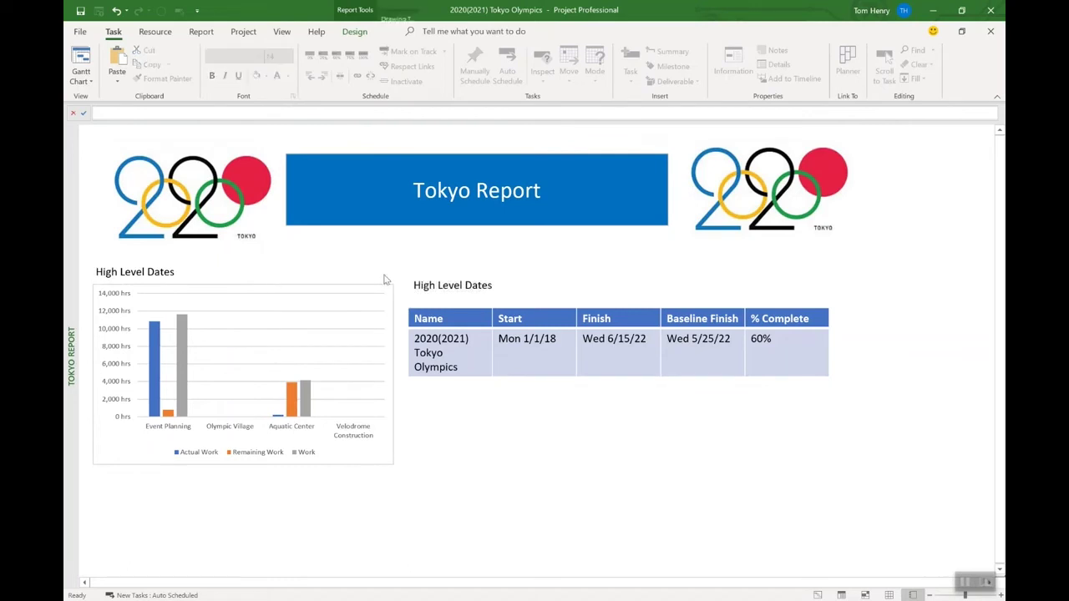
# Step: Make both High Level Dates headings bold, above the work chart and above the dates table
pyautogui.click(150, 273)
pyautogui.tripleClick(150, 271)
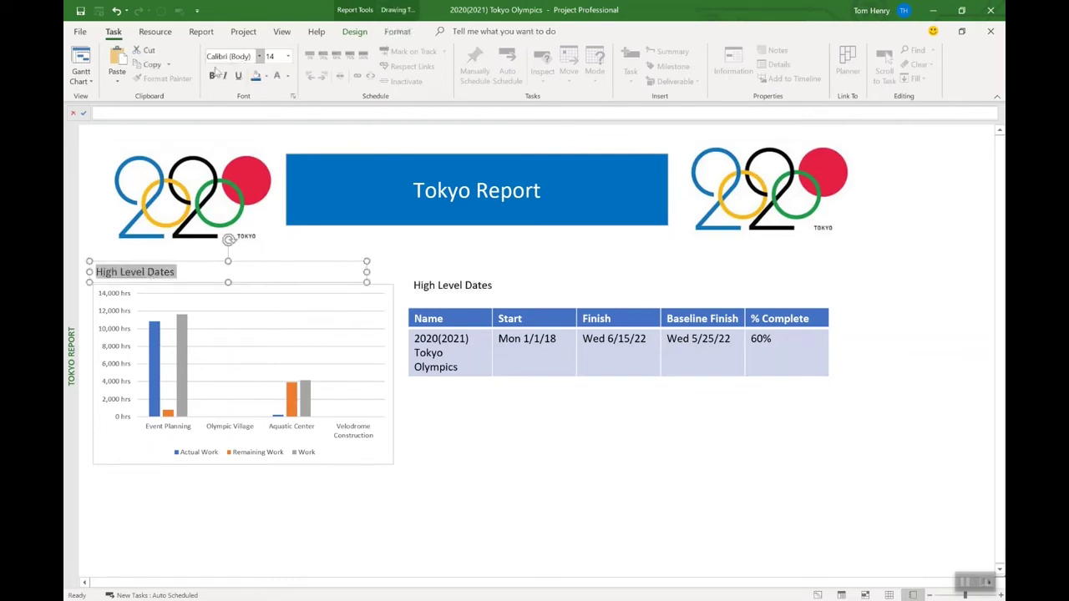
pyautogui.click(212, 75)
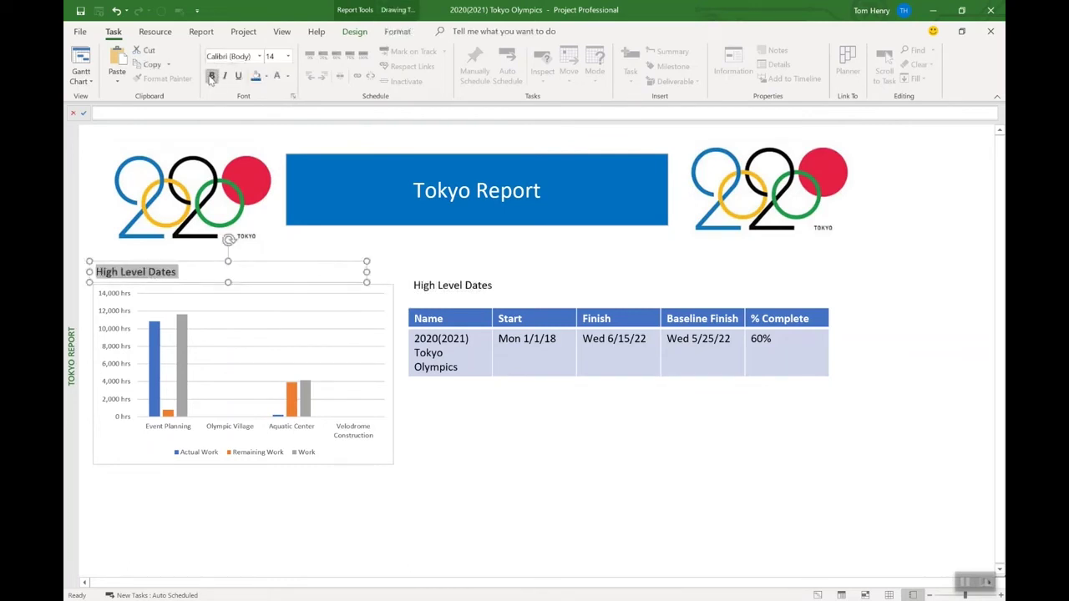
pyautogui.click(448, 285)
pyautogui.tripleClick(451, 285)
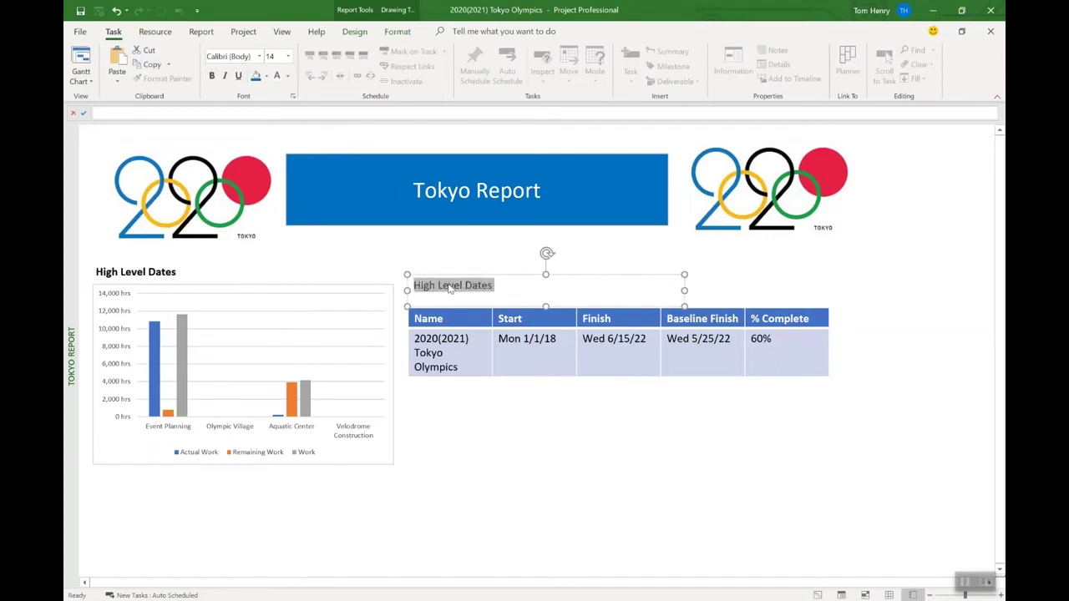
pyautogui.click(212, 75)
pyautogui.press('Escape')
pyautogui.press('Escape')
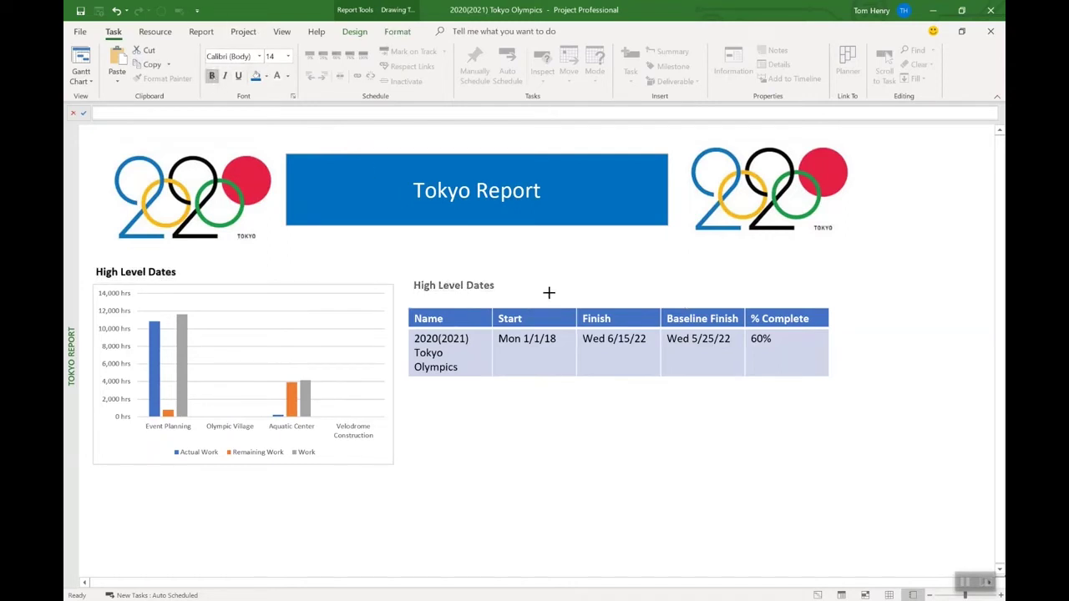
# Step: Shorten the dates table's heading text box and move it down to sit just above the table
pyautogui.click(548, 292)
pyautogui.moveTo(531, 275); pyautogui.dragTo(529, 282)
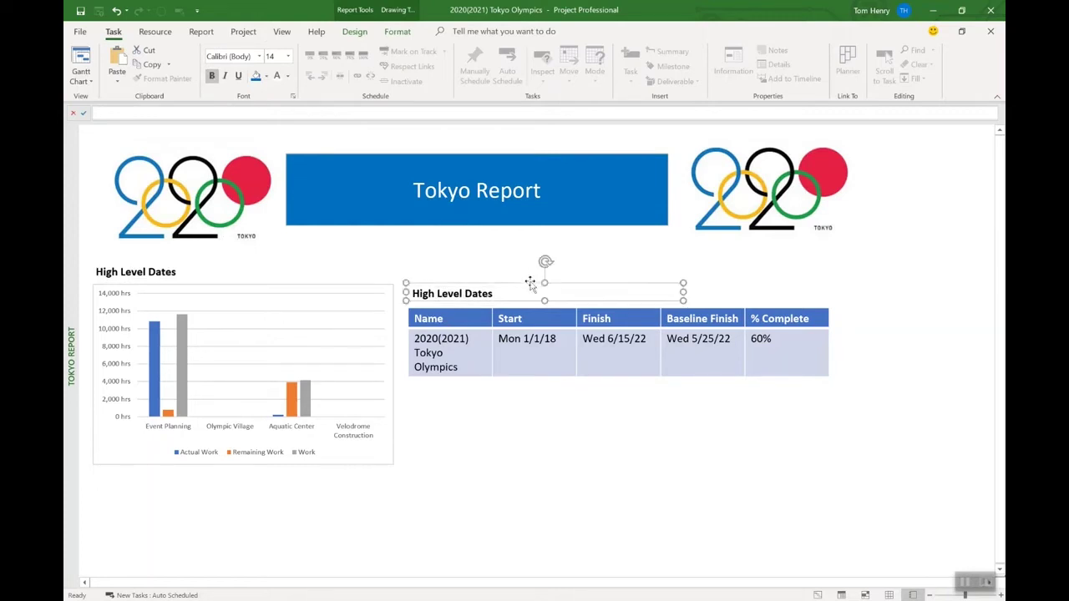
pyautogui.click(488, 463)
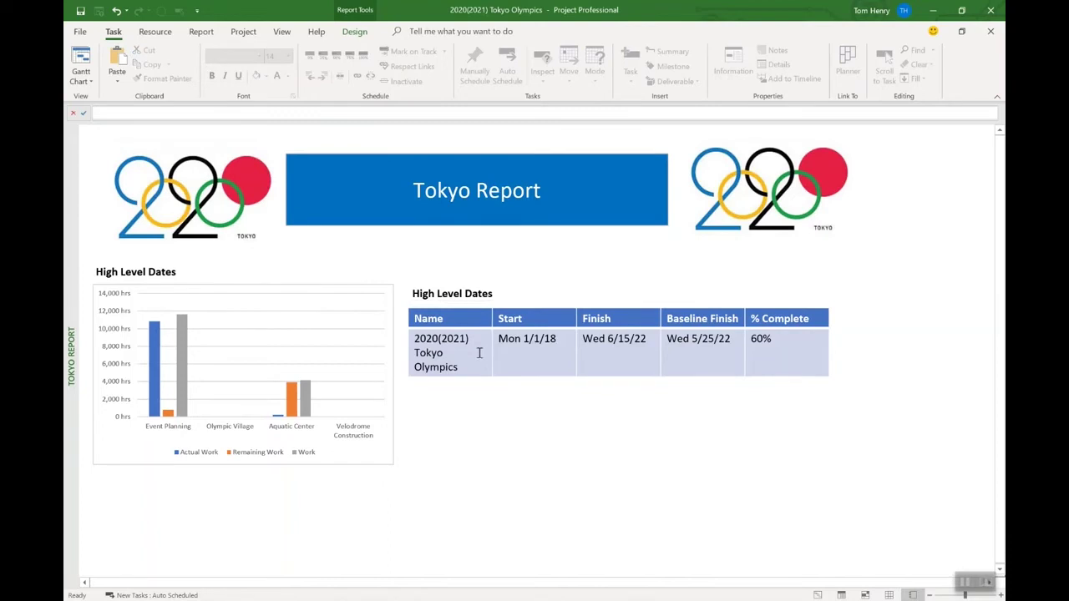
# Step: Insert a second table and place it directly below the project dates table, aligned with its edges
pyautogui.click(349, 33)
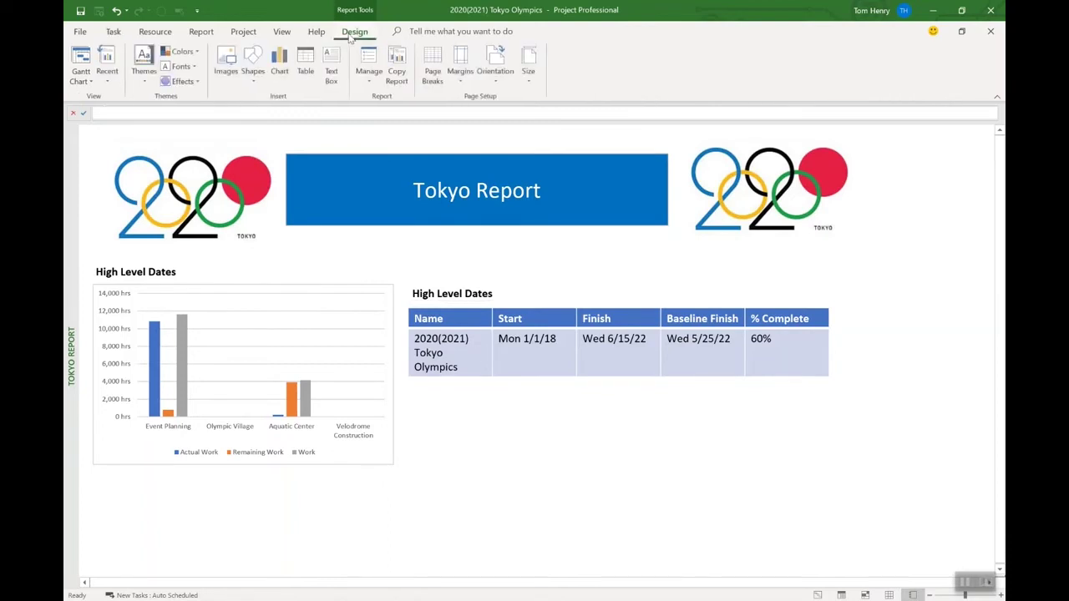
pyautogui.click(306, 60)
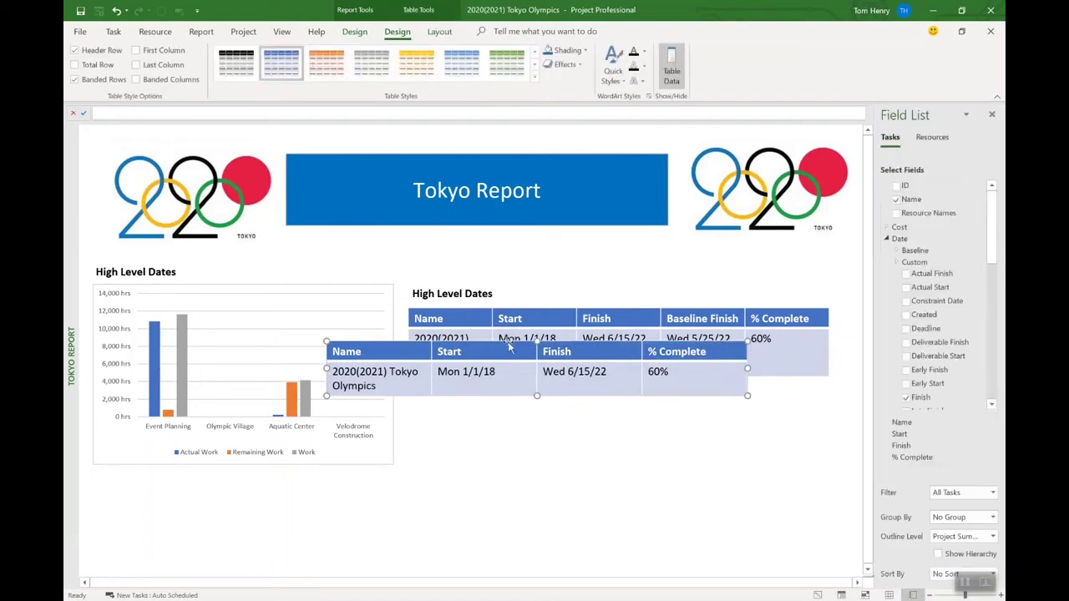
pyautogui.moveTo(507, 342); pyautogui.dragTo(589, 403)
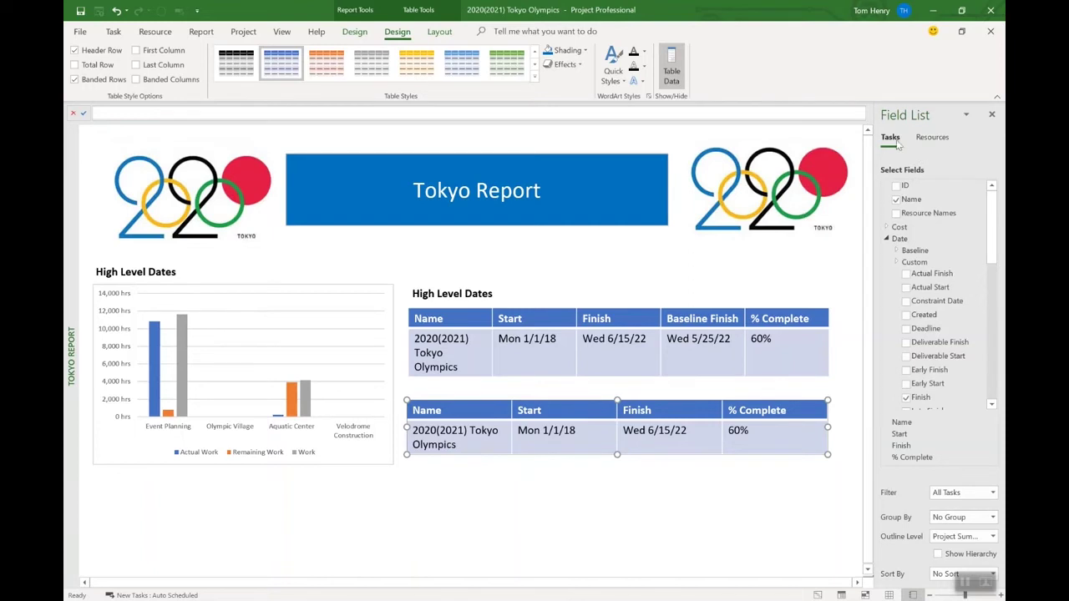
# Step: Switch the new table to resource data and filter it to Resources - Cost
pyautogui.click(929, 142)
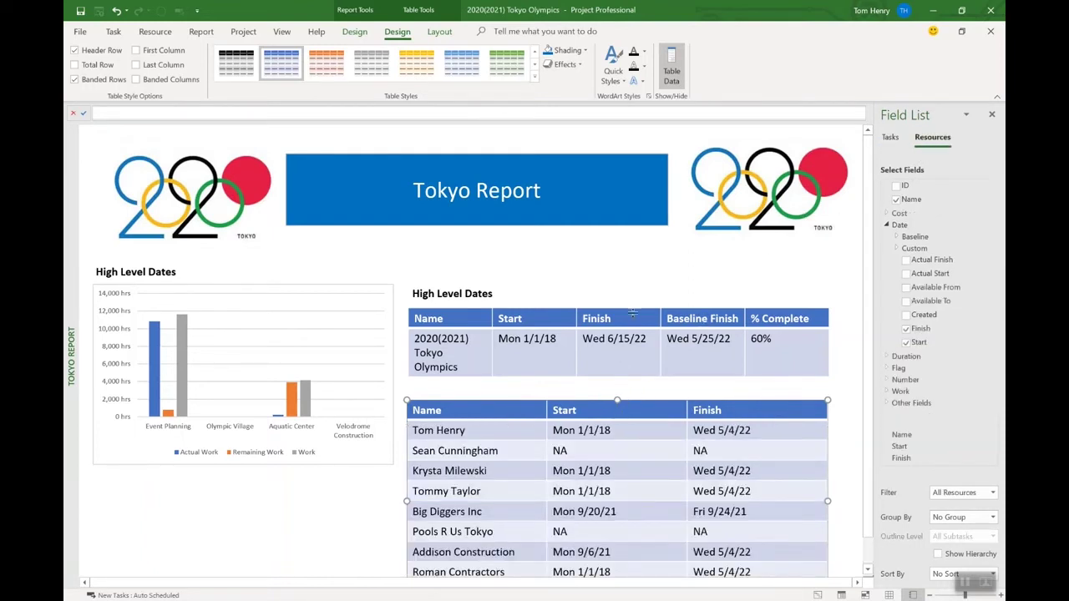
pyautogui.scroll(-1, 536, 264)
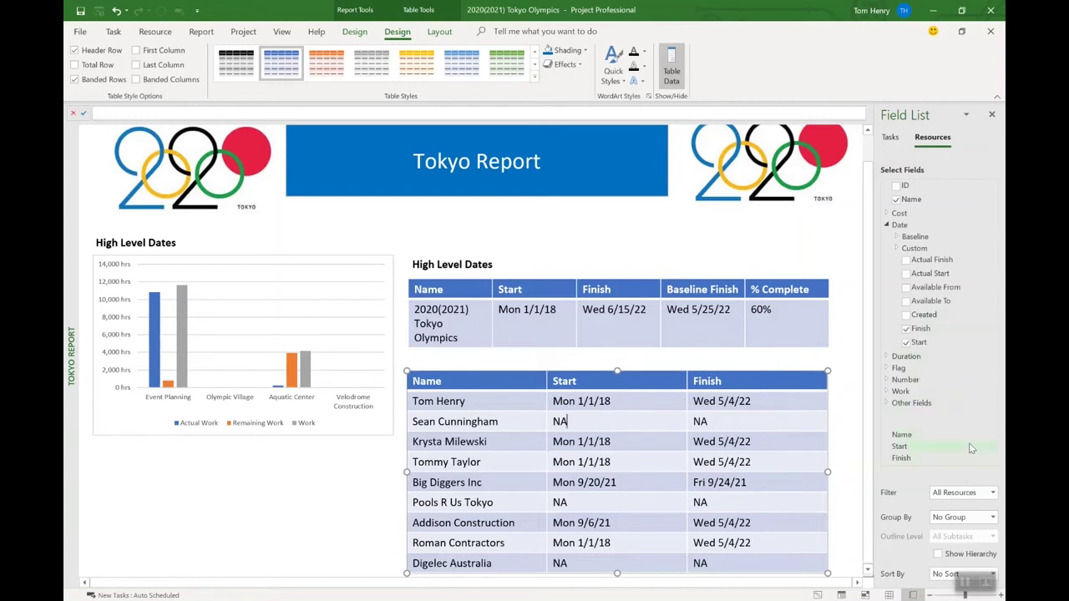
pyautogui.click(973, 495)
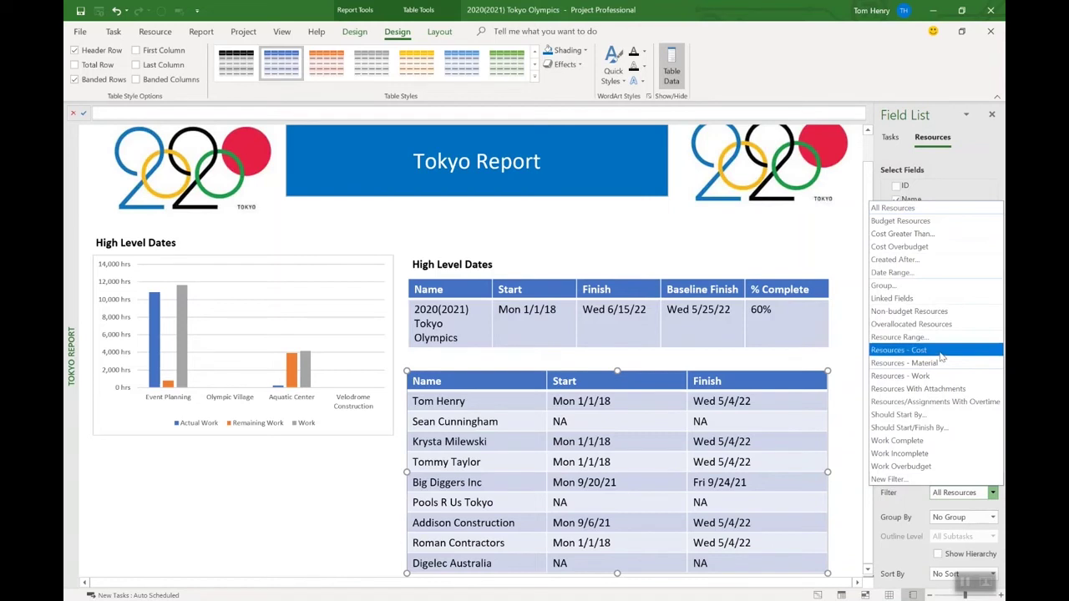
pyautogui.click(898, 350)
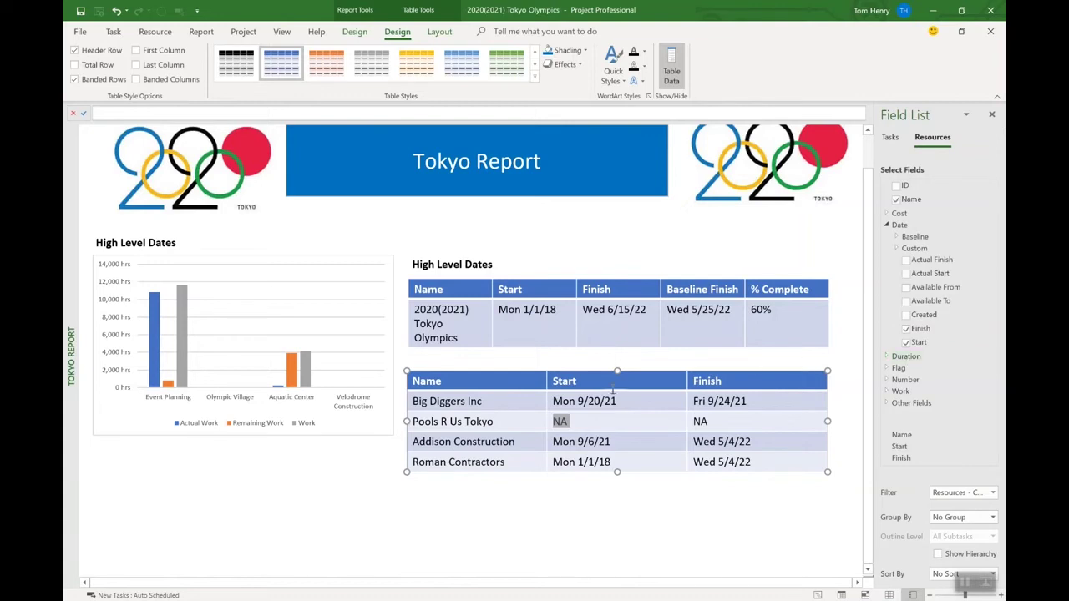
pyautogui.click(556, 518)
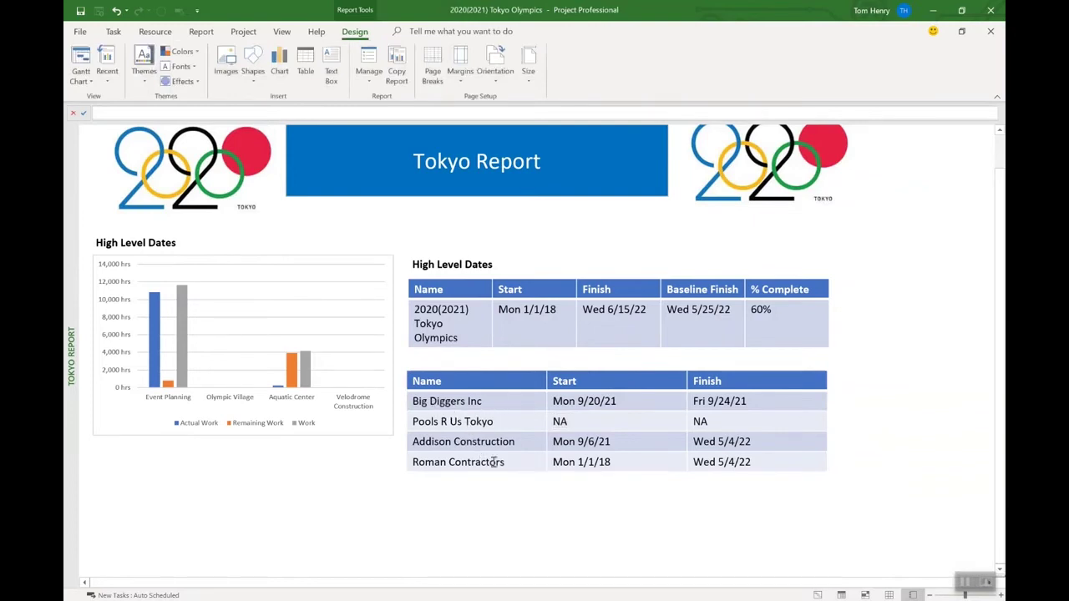
# Step: Remove the Finish and Start fields from the resource table
pyautogui.click(633, 380)
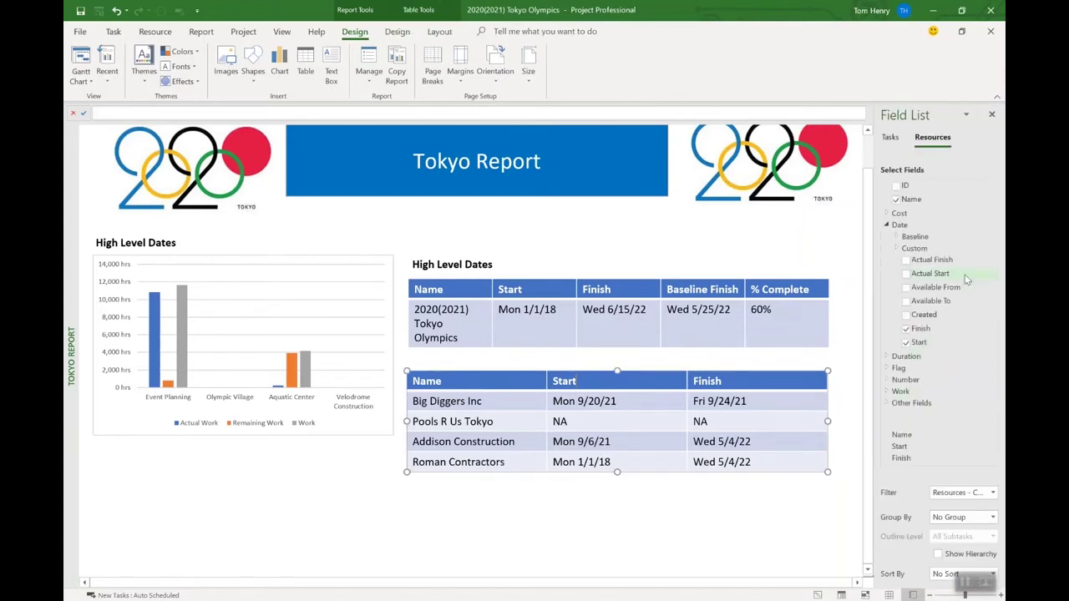
pyautogui.click(906, 329)
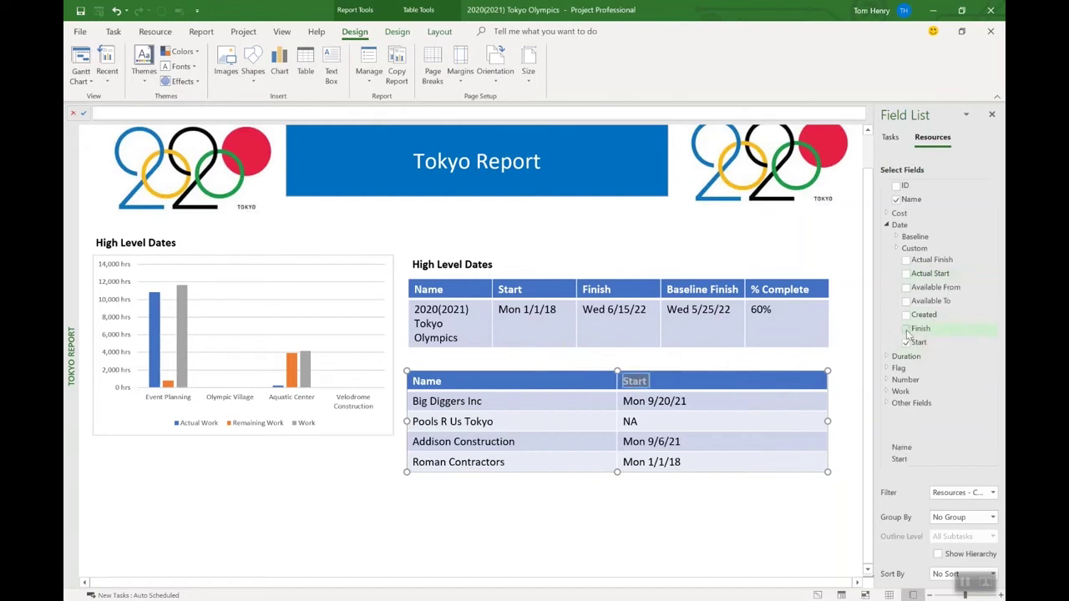
pyautogui.click(906, 343)
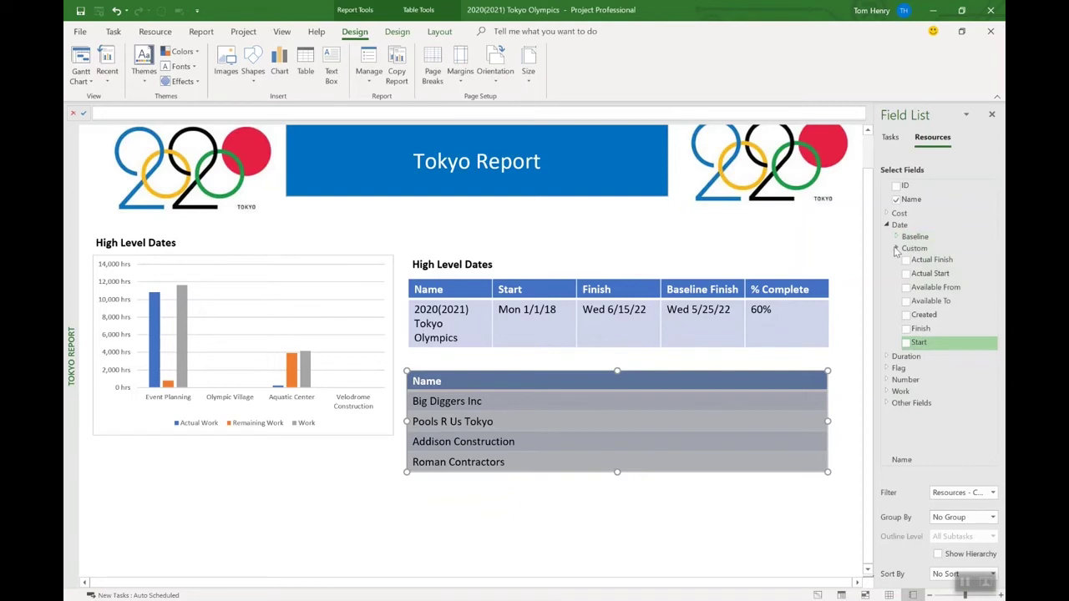
pyautogui.click(887, 225)
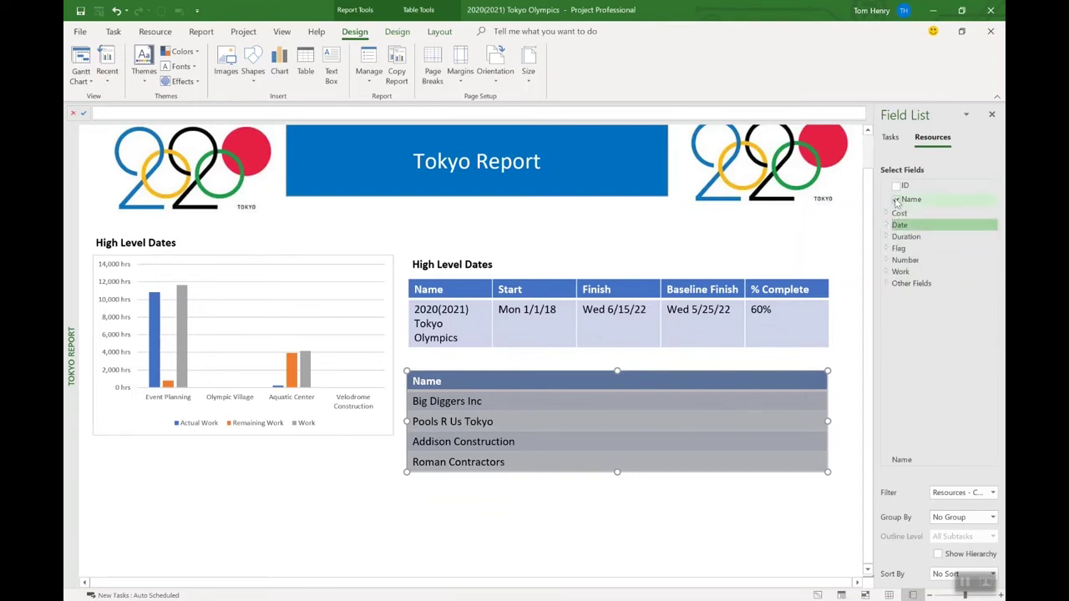
# Step: Add the Baseline Cost field to the resource table
pyautogui.click(887, 214)
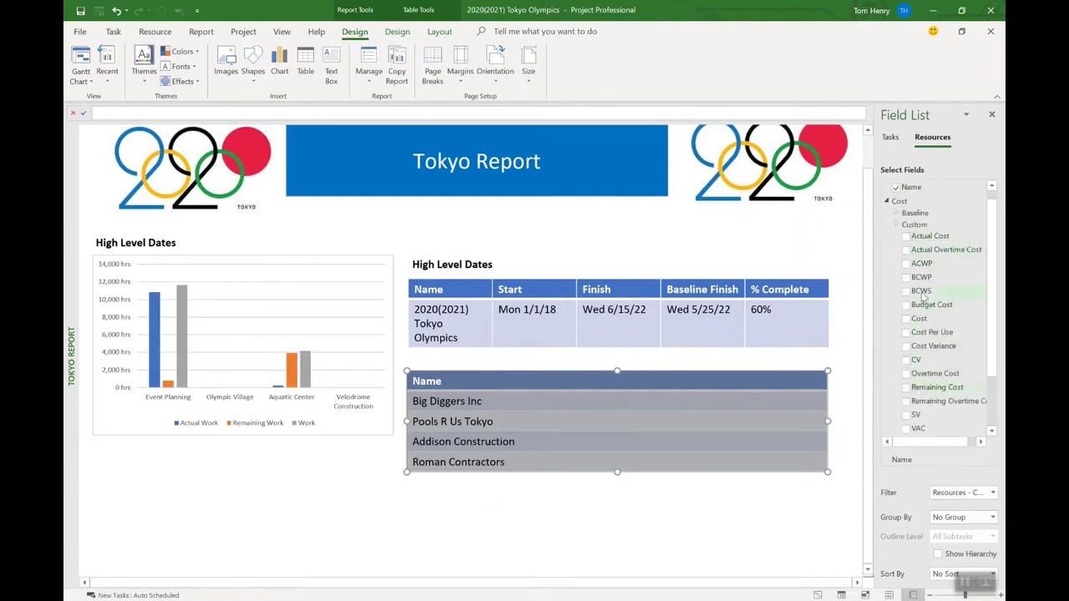
pyautogui.scroll(-2, 905, 399)
pyautogui.scroll(3, 906, 393)
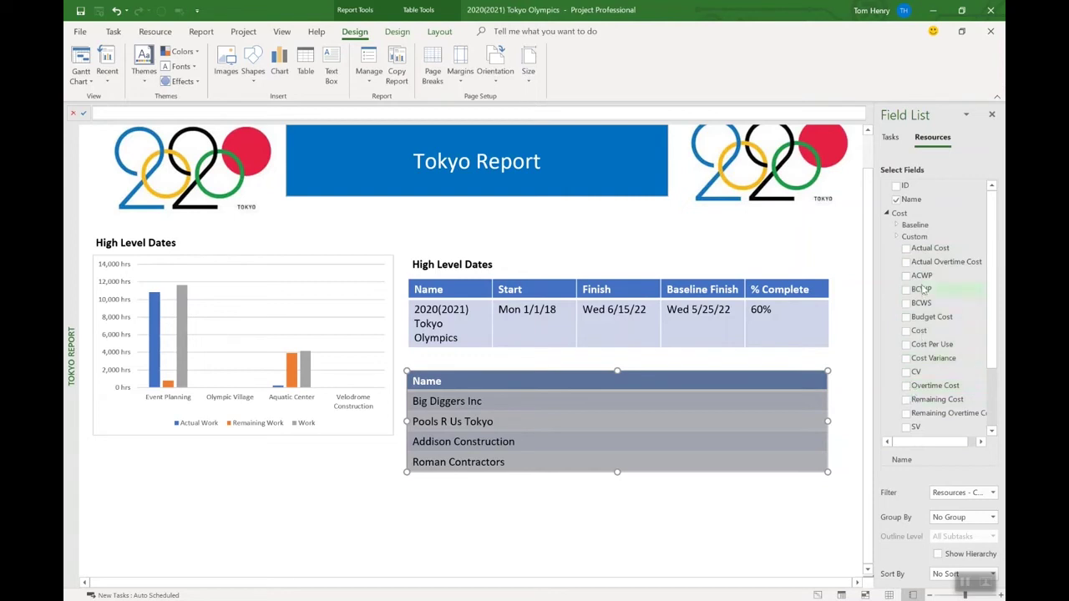
pyautogui.click(898, 226)
pyautogui.click(906, 211)
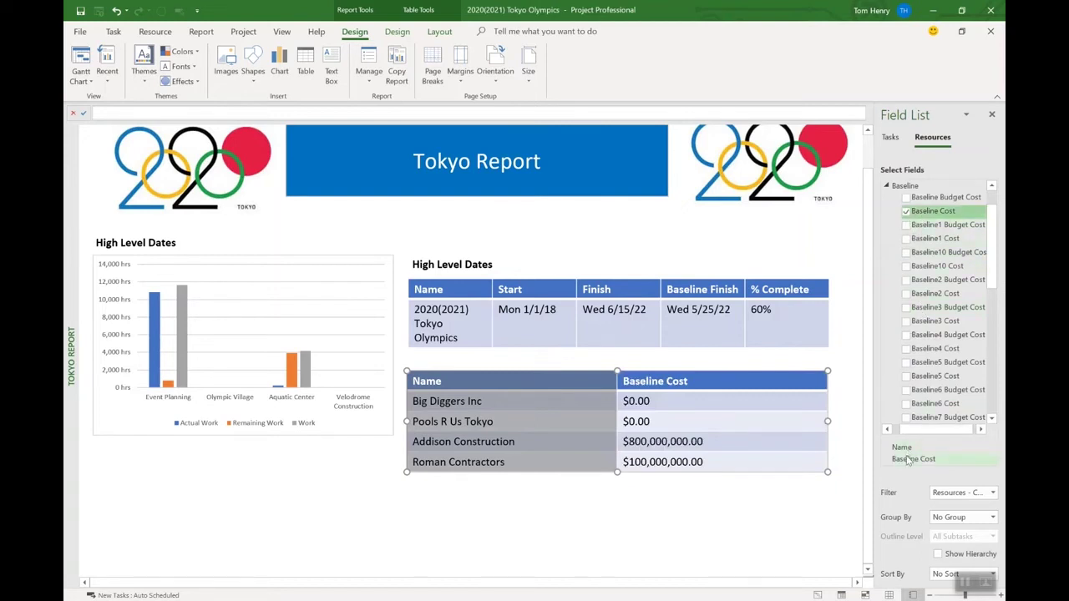
# Step: Add the Cost, Actual Cost and Cost Variance fields to the resource table
pyautogui.scroll(-2, 941, 290)
pyautogui.scroll(-3, 940, 289)
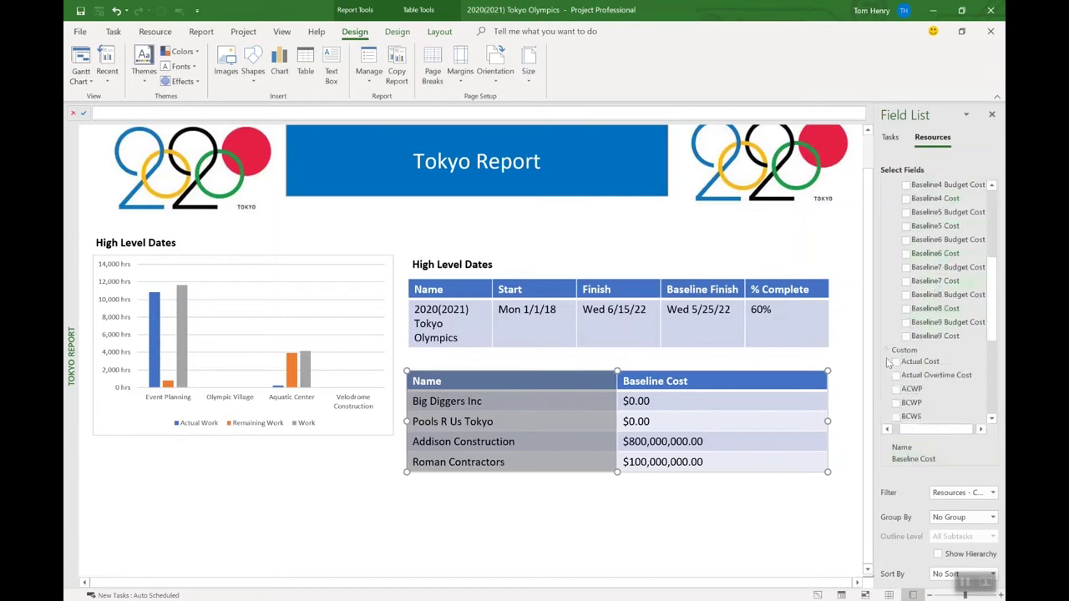
pyautogui.scroll(7, 909, 257)
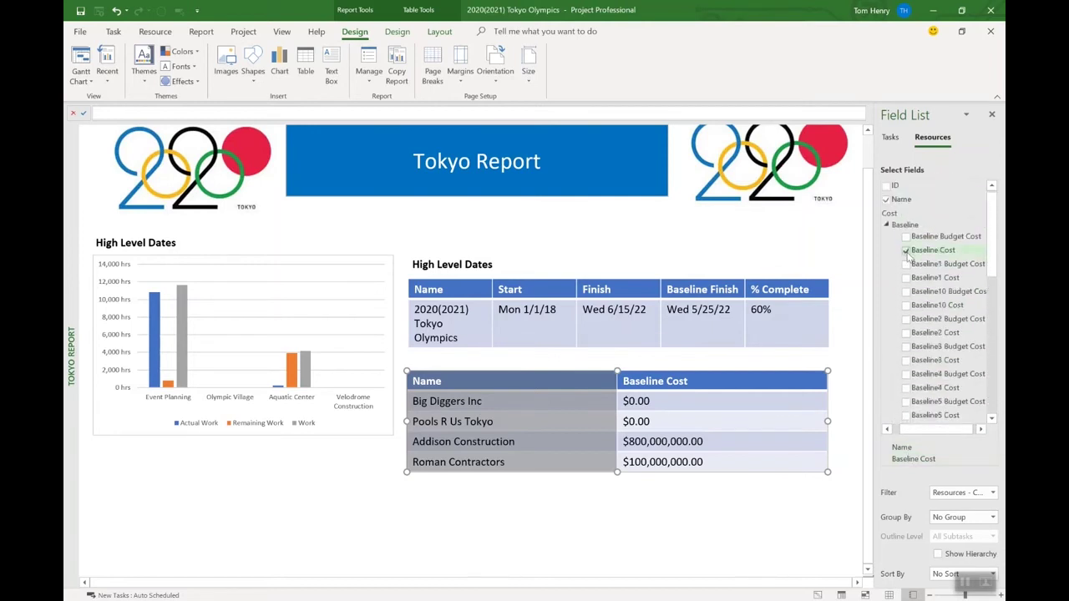
pyautogui.scroll(-8, 916, 320)
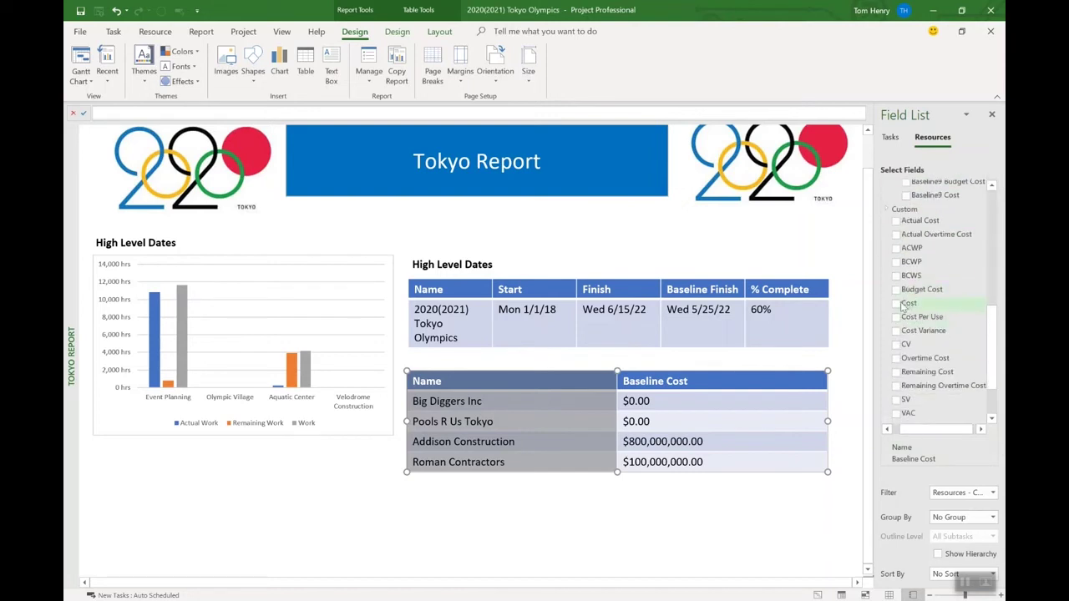
pyautogui.click(896, 303)
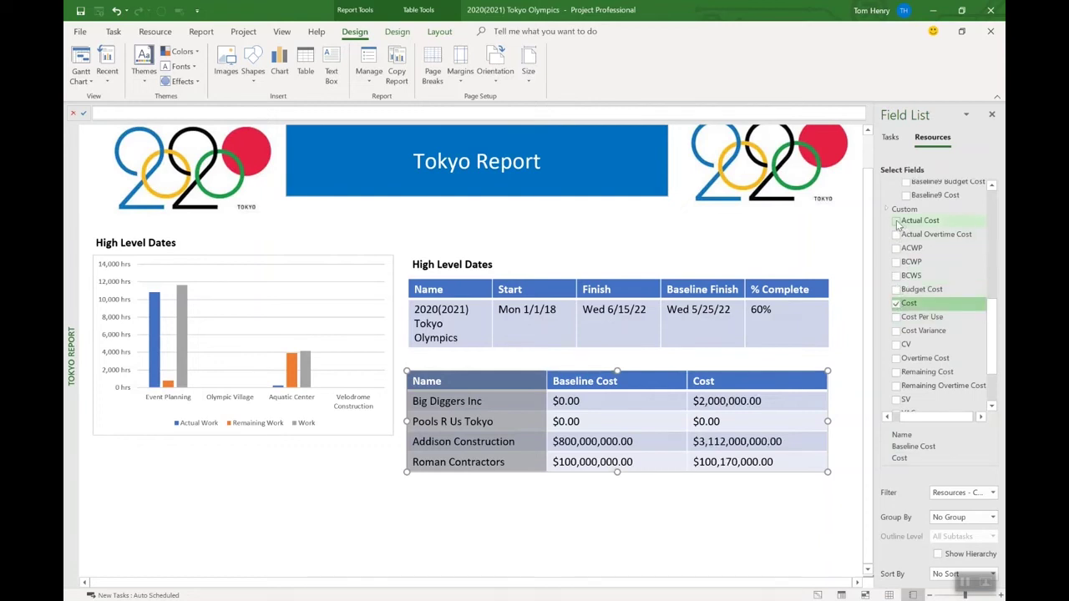
pyautogui.click(896, 222)
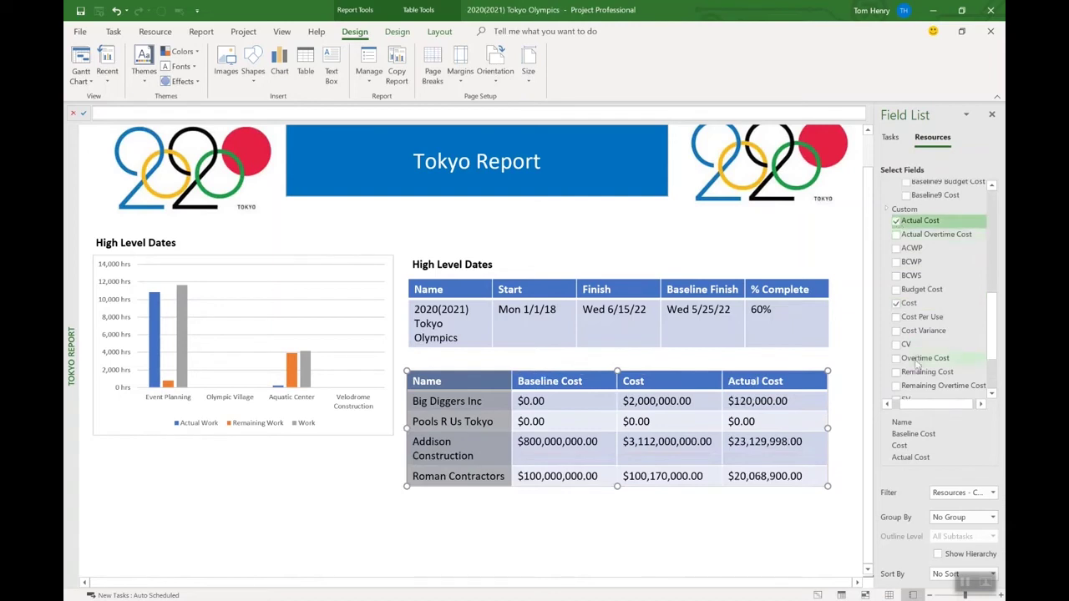
pyautogui.scroll(-3, 915, 363)
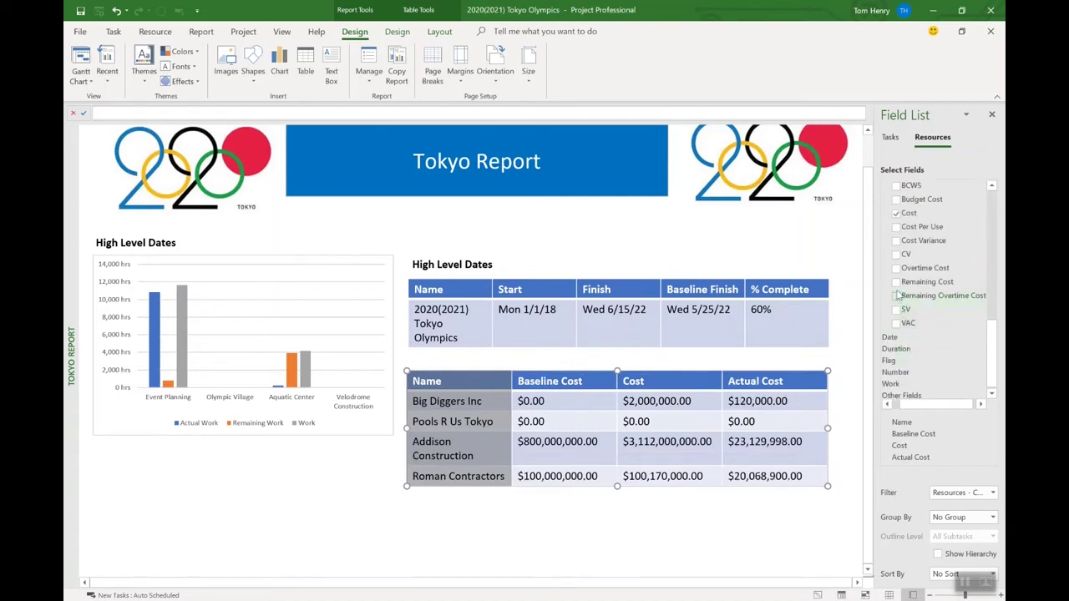
pyautogui.click(896, 241)
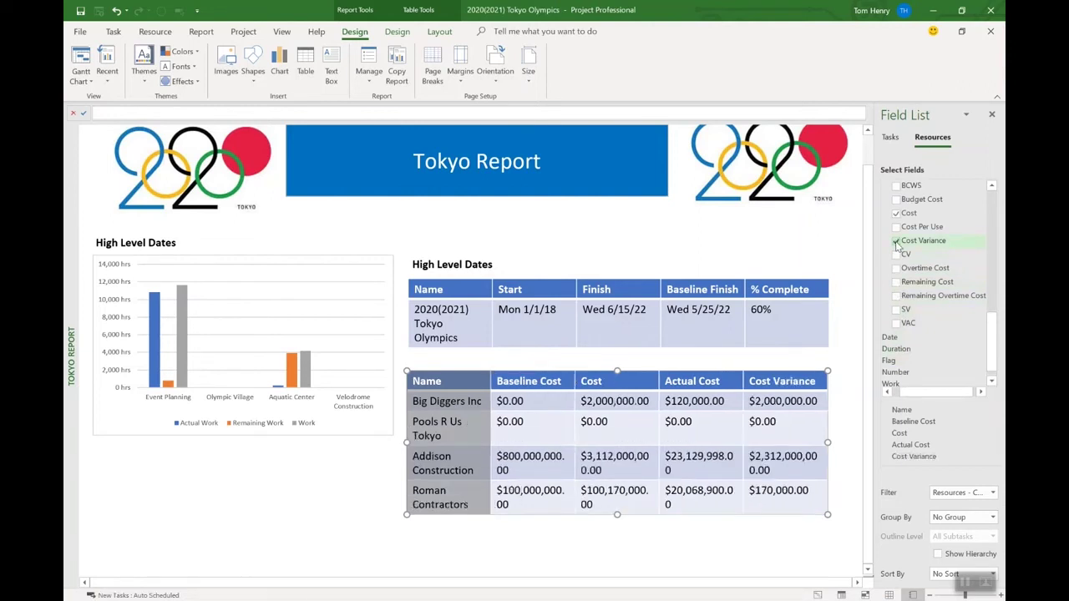
pyautogui.click(593, 551)
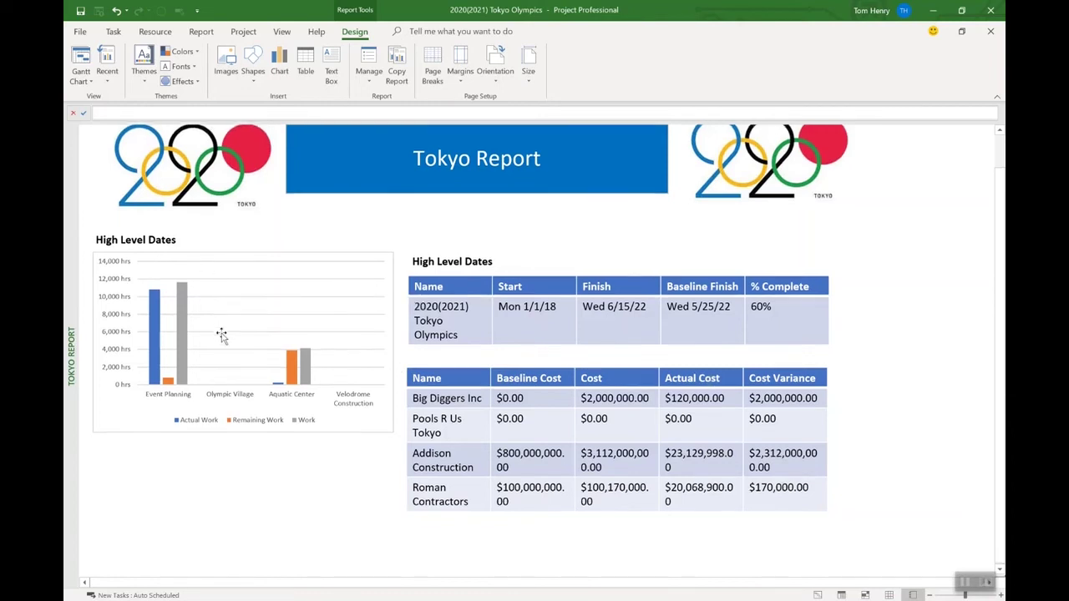
# Step: Draw a rectangle about 7.44" wide and 4.94" high covering both tables and the dates table's heading
pyautogui.scroll(-1, 221, 334)
pyautogui.scroll(1, 221, 333)
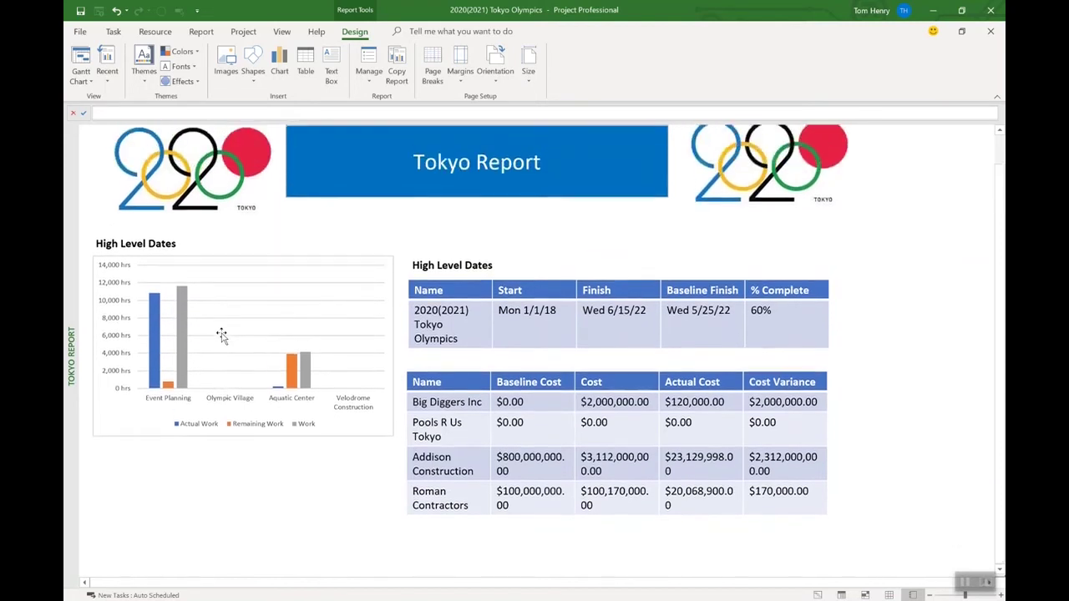
pyautogui.scroll(1, 221, 334)
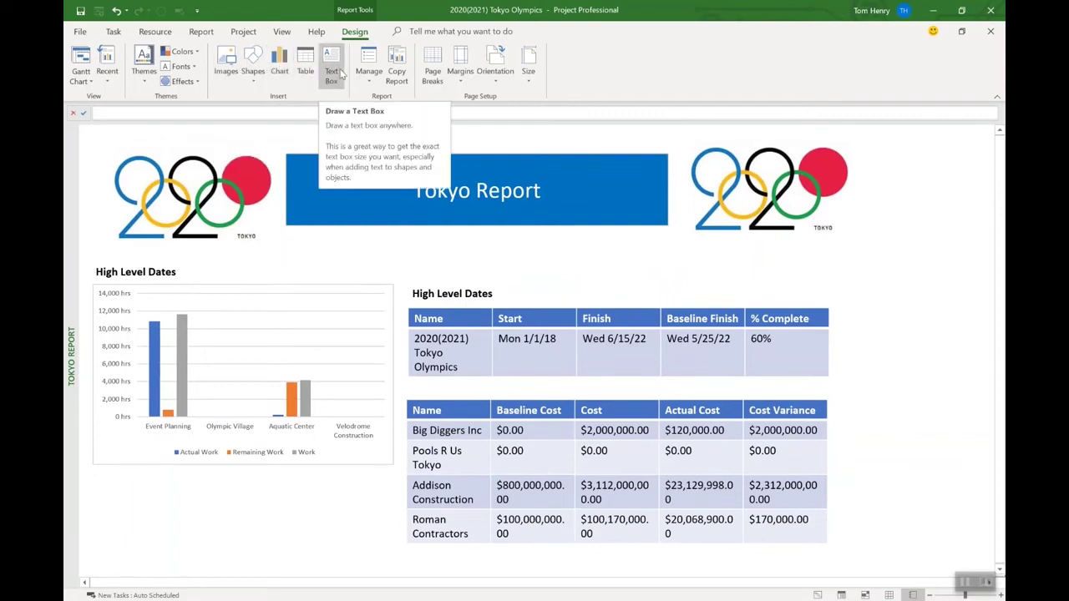
pyautogui.click(254, 63)
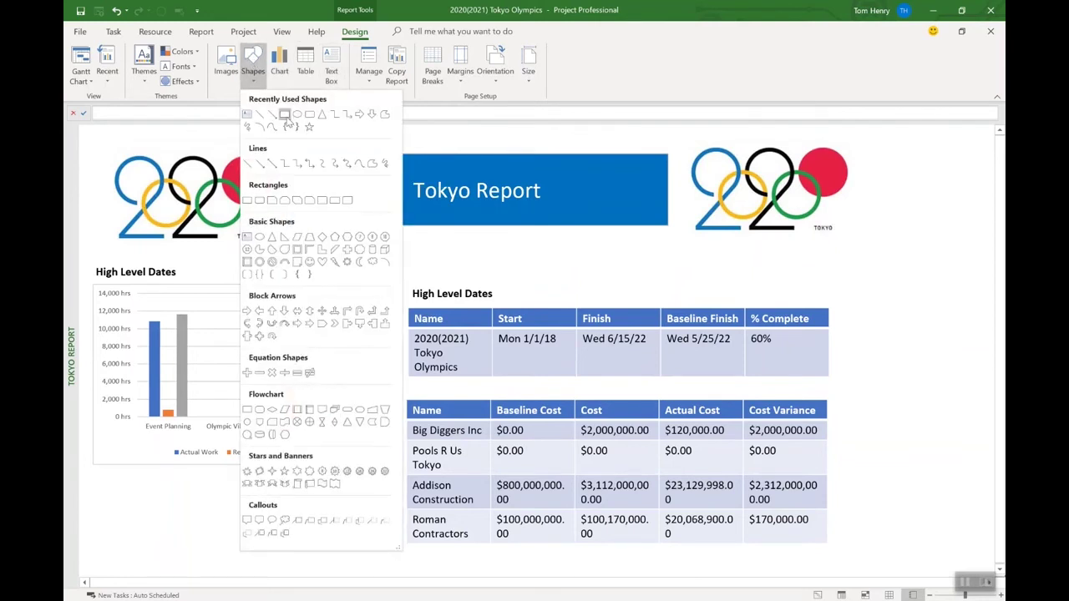
pyautogui.click(285, 115)
pyautogui.moveTo(398, 266)
pyautogui.mouseDown()
pyautogui.moveTo(594, 396)
pyautogui.moveTo(703, 446)
pyautogui.moveTo(811, 568)
pyautogui.moveTo(868, 549)
pyautogui.moveTo(850, 581)
pyautogui.moveTo(828, 523)
pyautogui.moveTo(845, 538)
pyautogui.mouseUp()
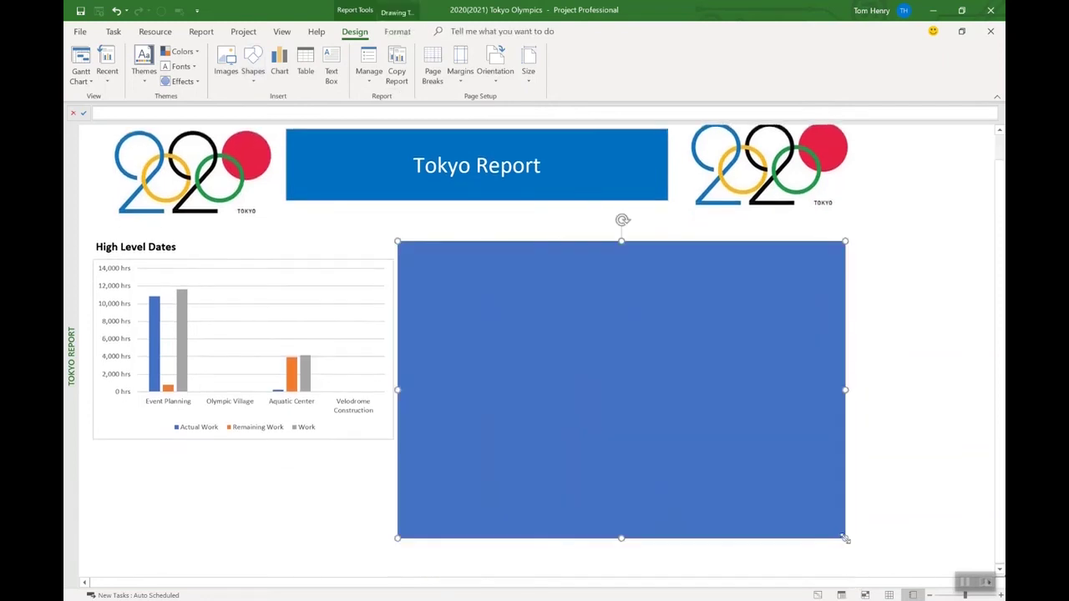
# Step: Remove the fill from the large rectangle covering the two tables
pyautogui.click(398, 32)
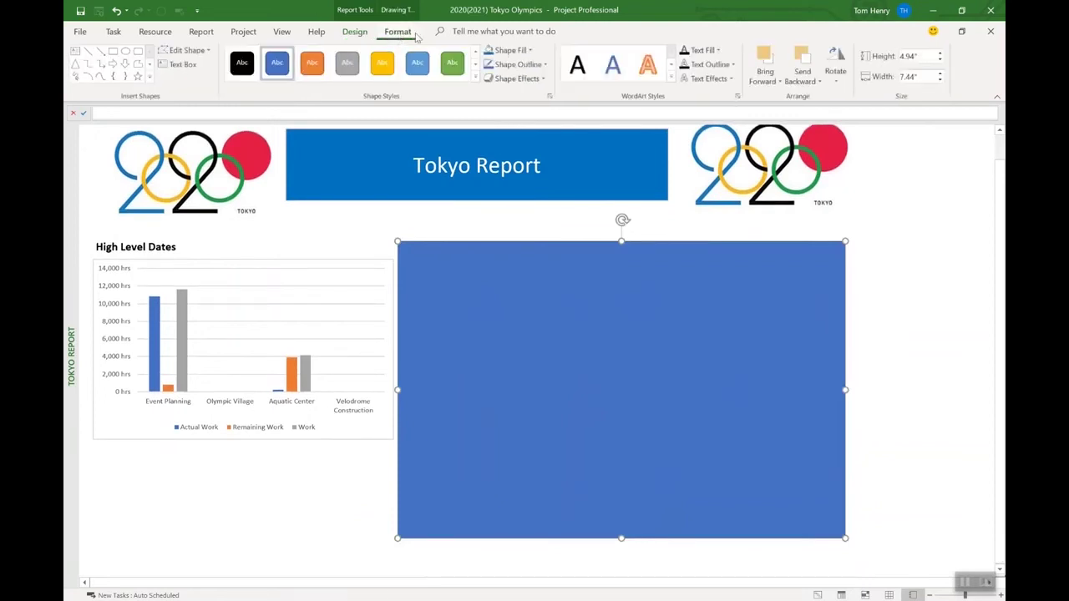
pyautogui.click(526, 52)
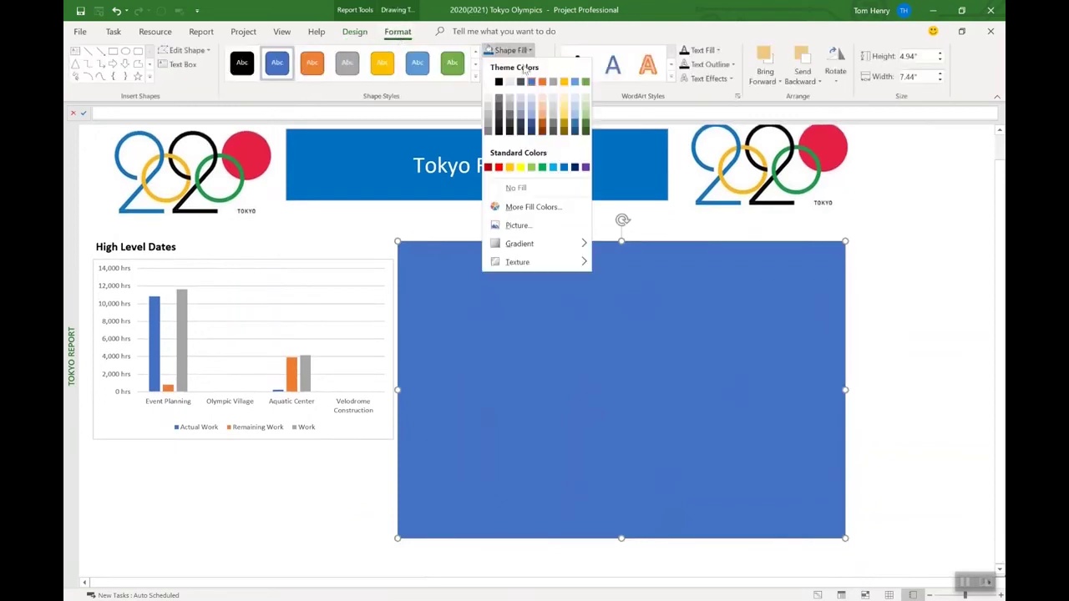
pyautogui.click(520, 188)
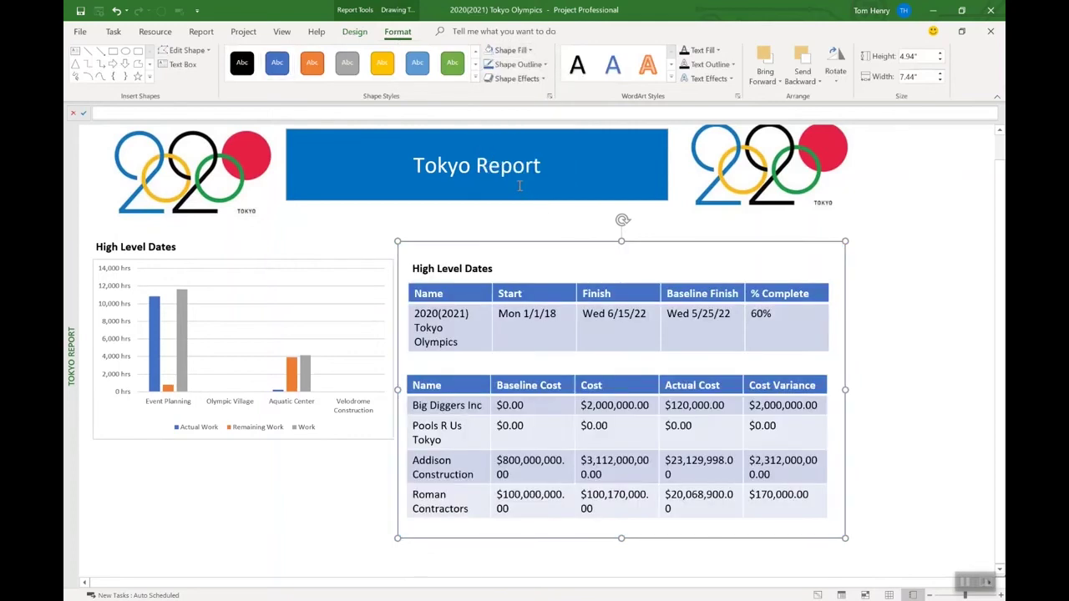
# Step: Give the rectangle around the two tables a thick black outline
pyautogui.click(517, 64)
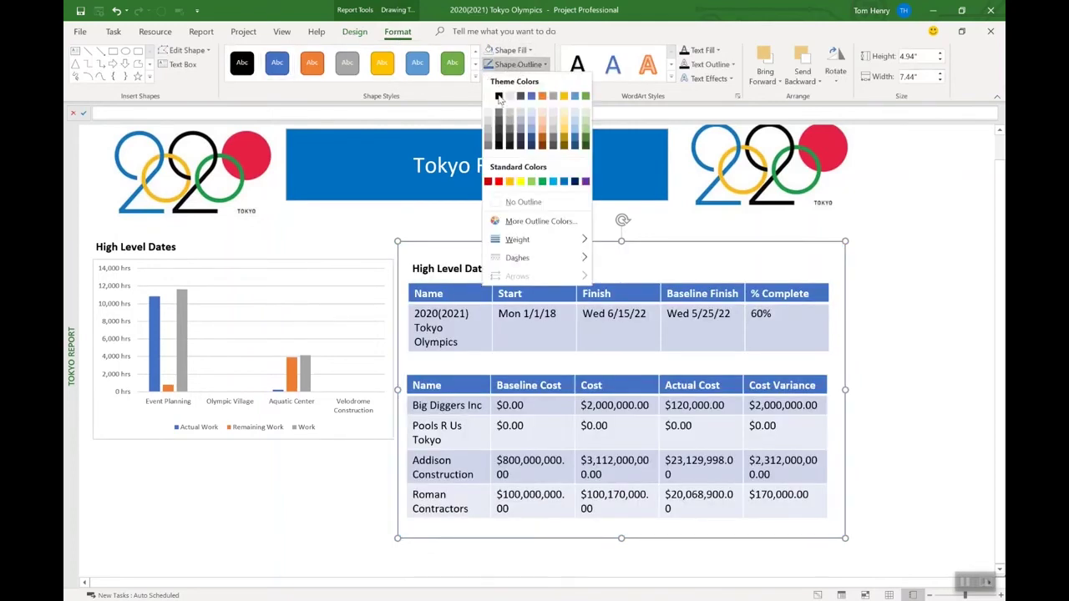
pyautogui.click(500, 118)
pyautogui.click(546, 67)
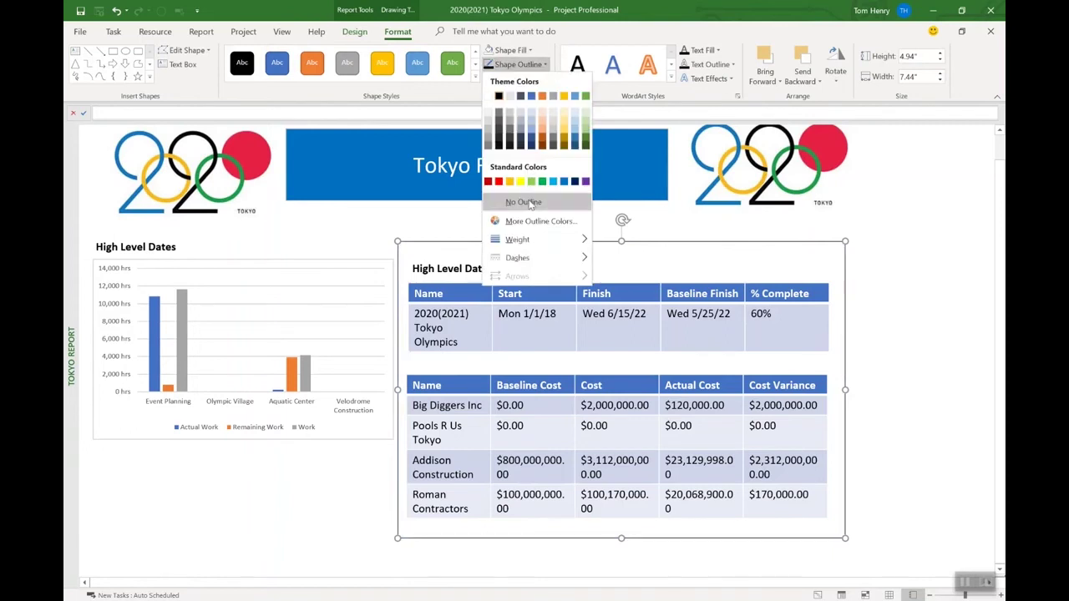
pyautogui.moveTo(543, 240)
pyautogui.click(655, 336)
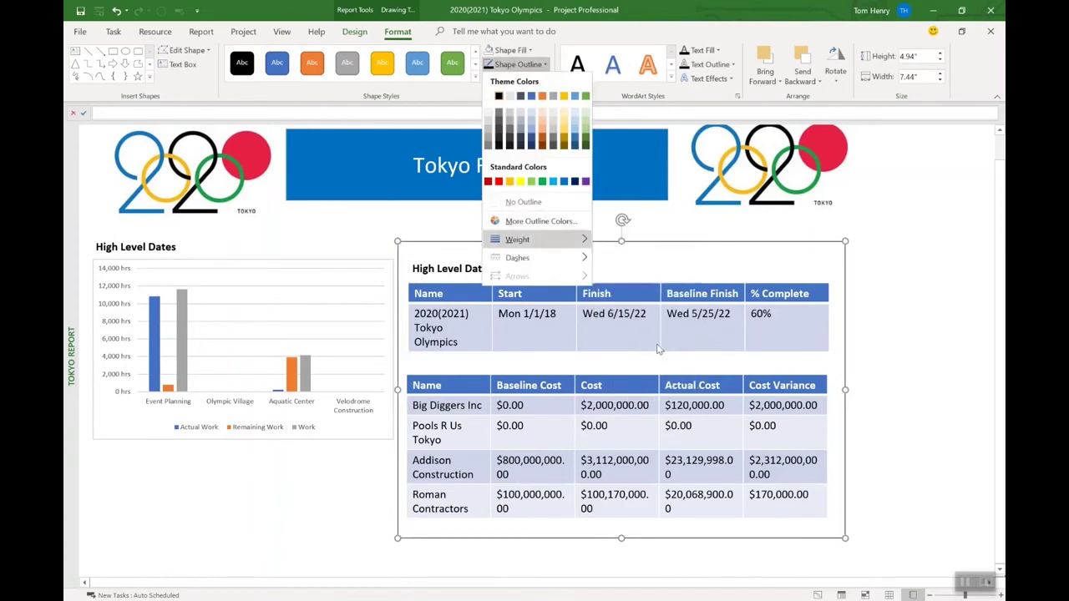
pyautogui.click(945, 417)
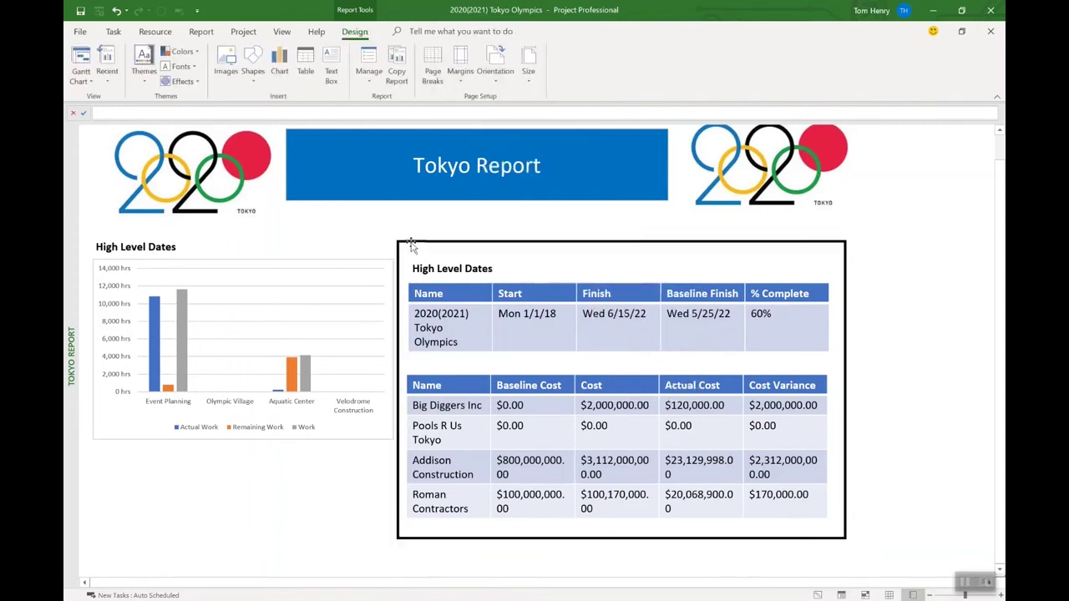
# Step: Place a copy of the dates table's "High Level Dates" heading directly above the resource cost table
pyautogui.click(447, 265)
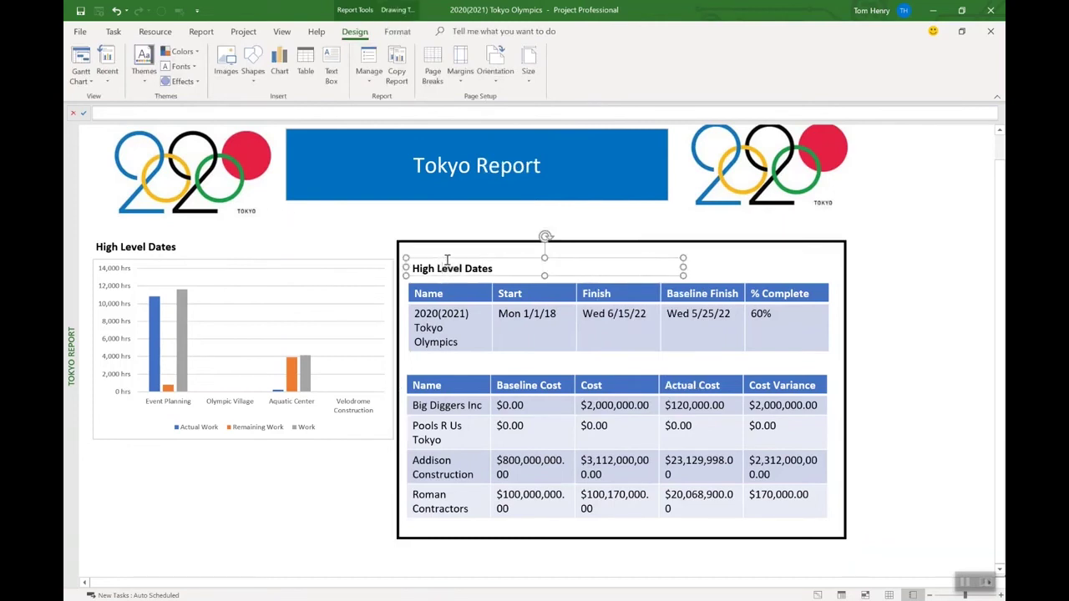
pyautogui.moveTo(446, 260); pyautogui.dragTo(469, 354)
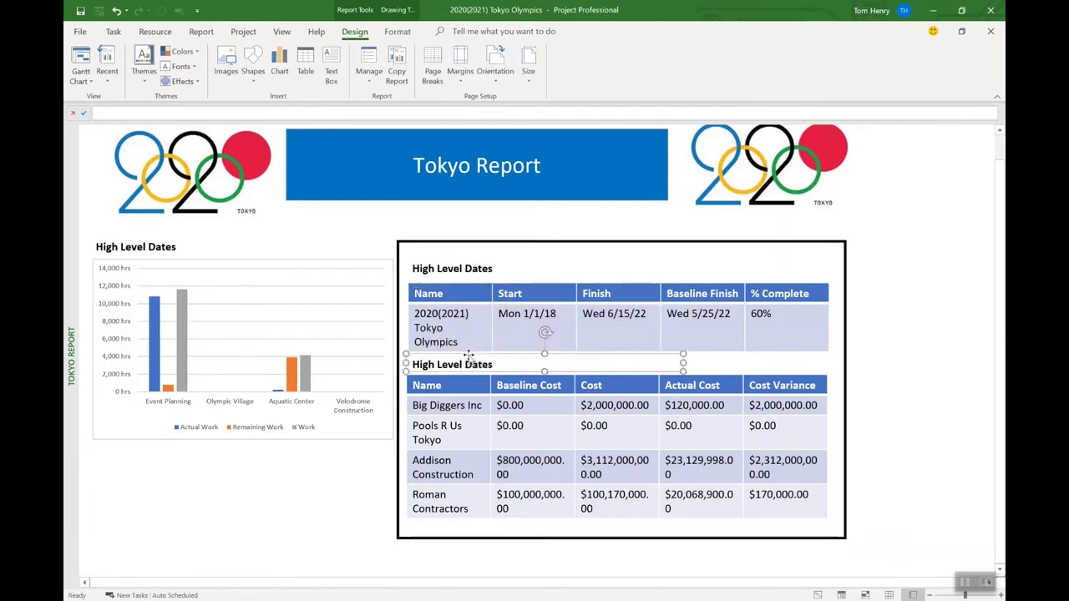
pyautogui.click(264, 517)
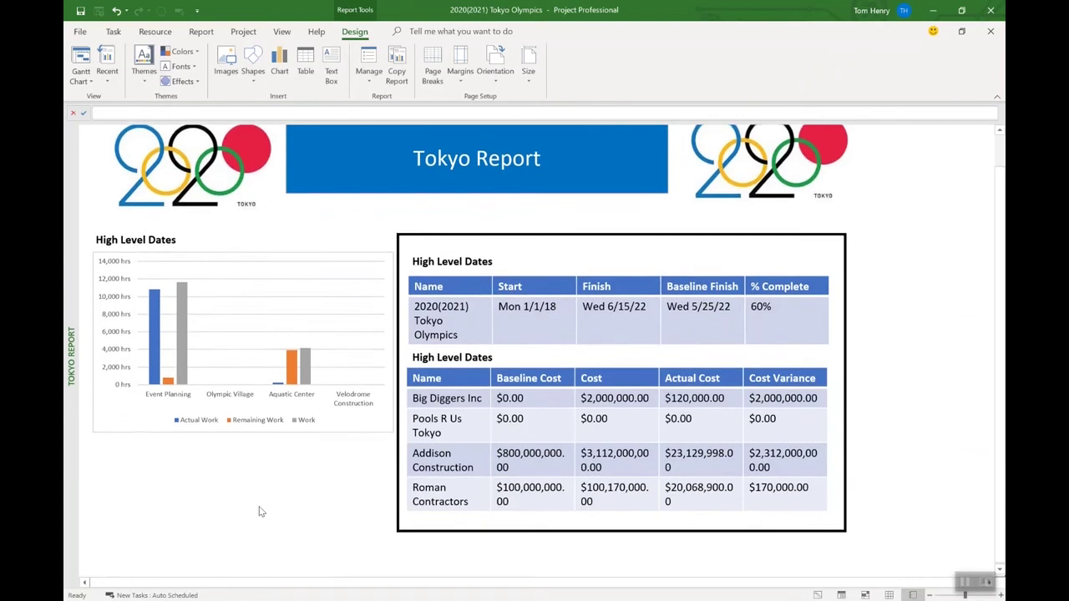
# Step: Insert a pie chart and place it directly below the work column chart
pyautogui.scroll(-1, 260, 514)
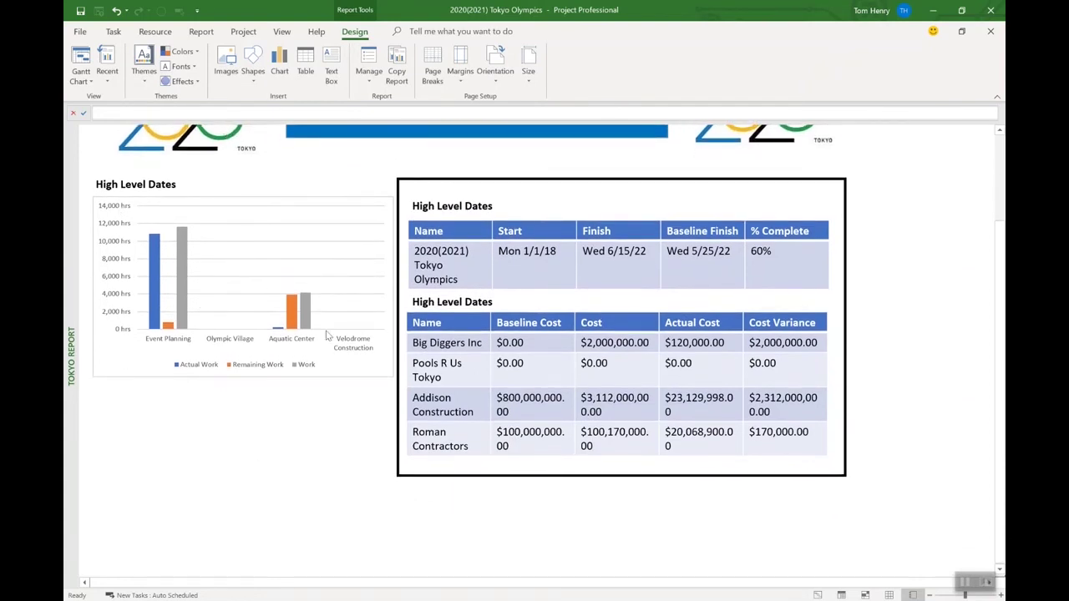
pyautogui.click(286, 67)
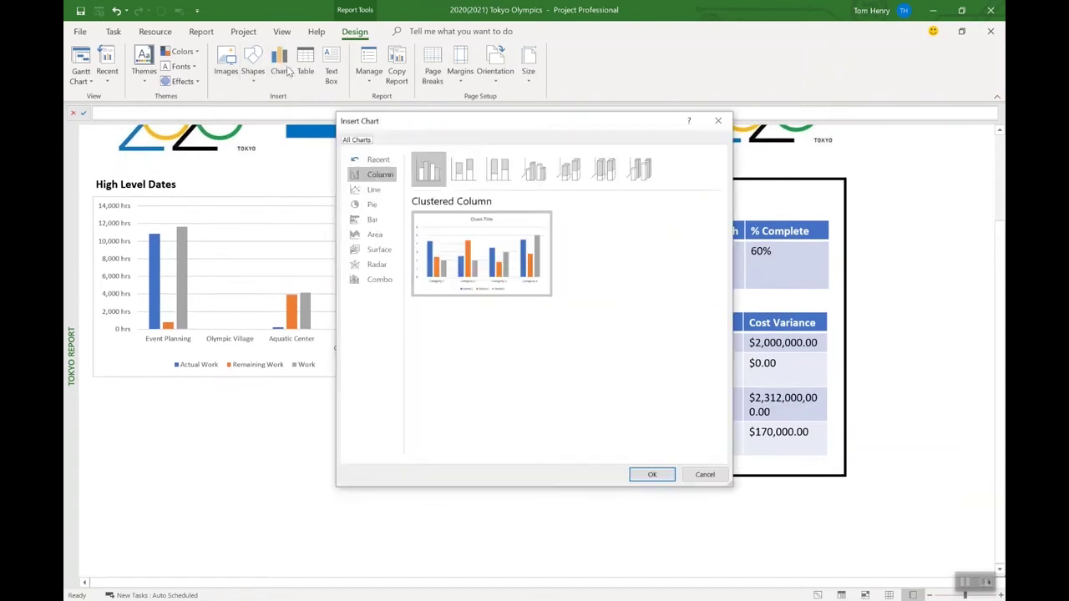
pyautogui.click(372, 204)
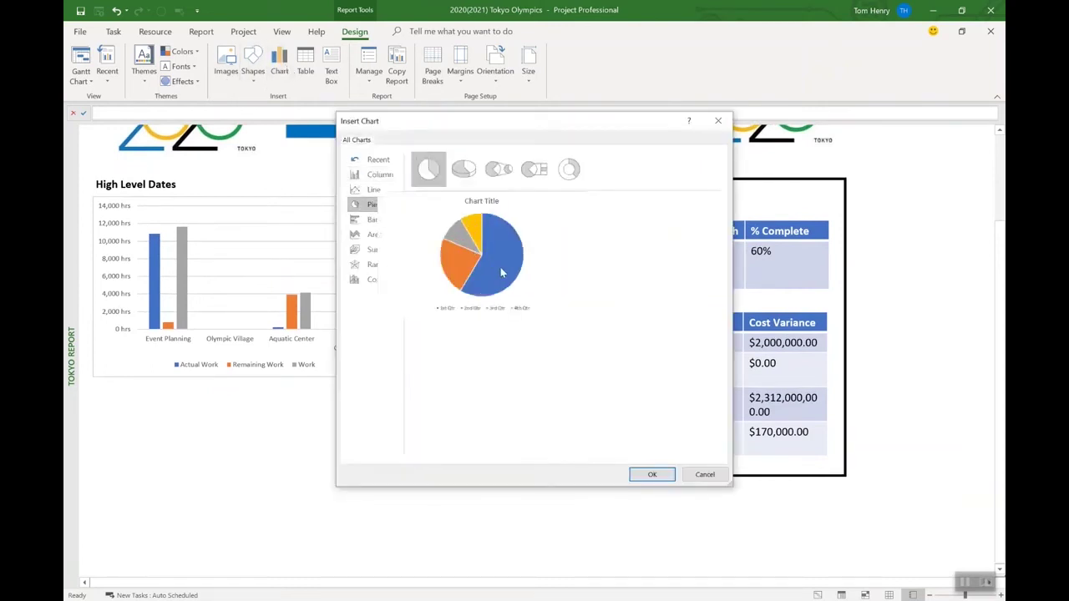
pyautogui.click(651, 474)
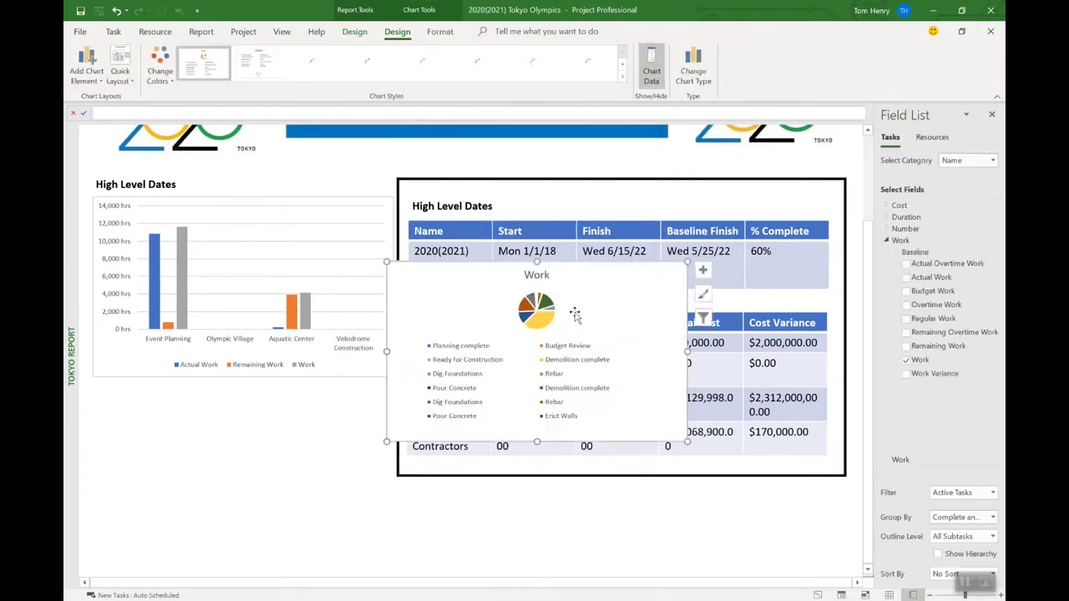
pyautogui.moveTo(578, 293); pyautogui.dragTo(289, 398)
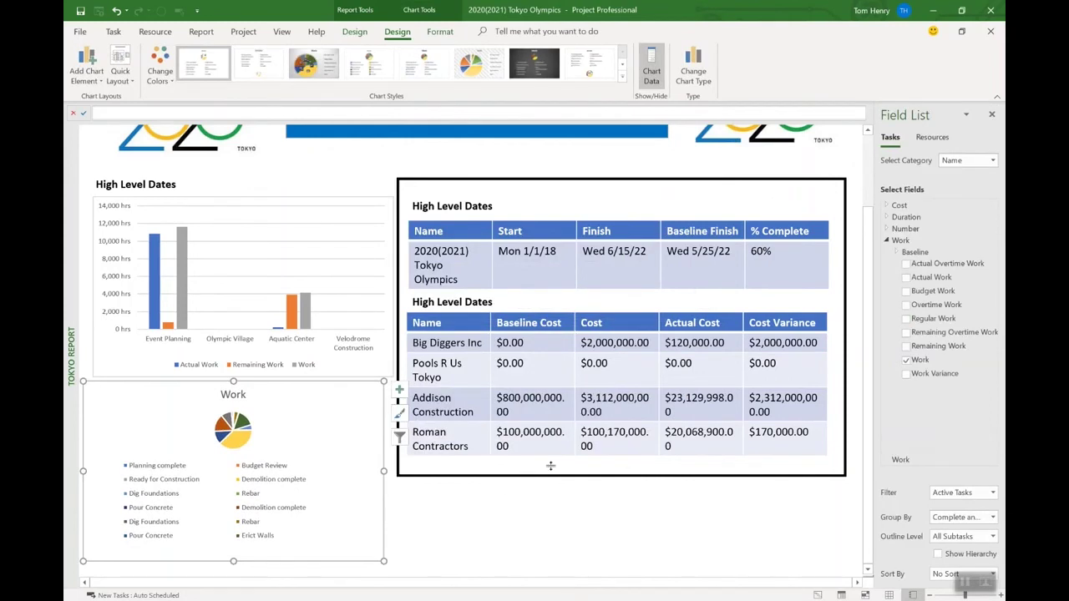
# Step: Set the pie chart's outline level to Level 1
pyautogui.scroll(-1, 477, 579)
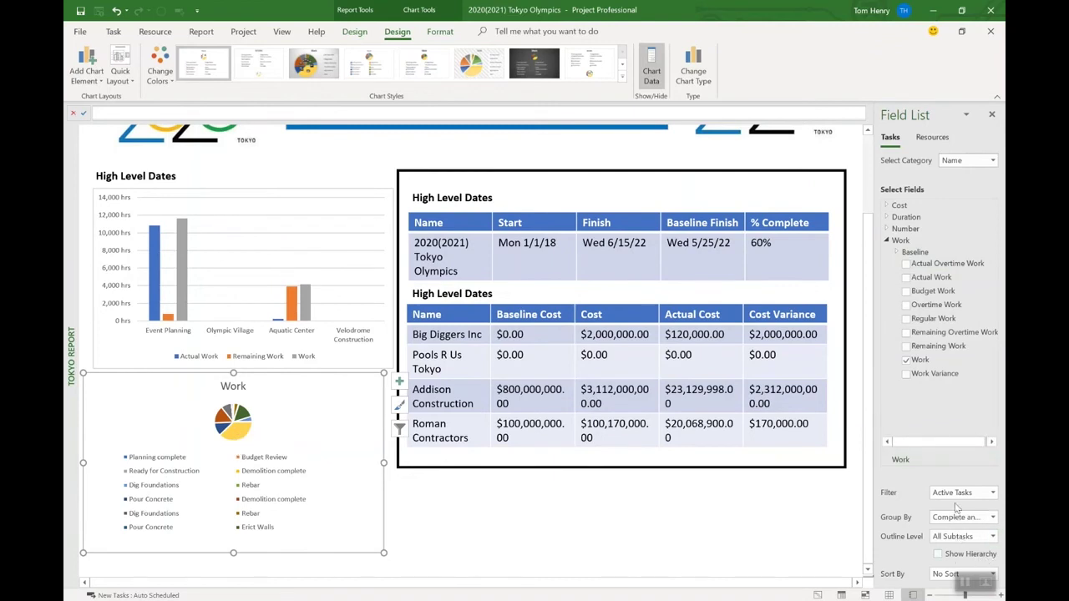
pyautogui.click(968, 537)
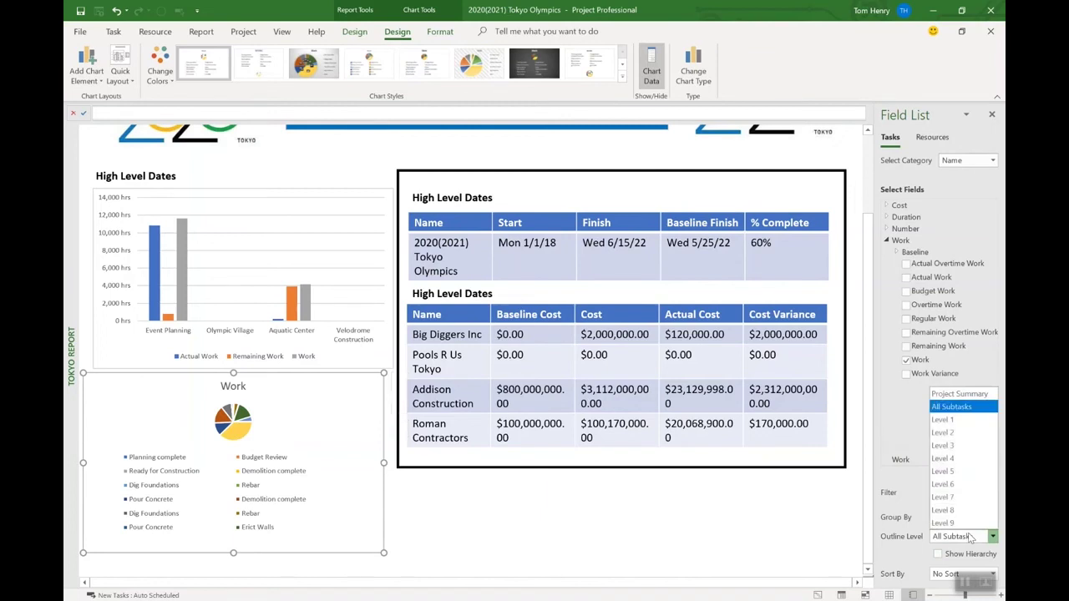
pyautogui.click(968, 420)
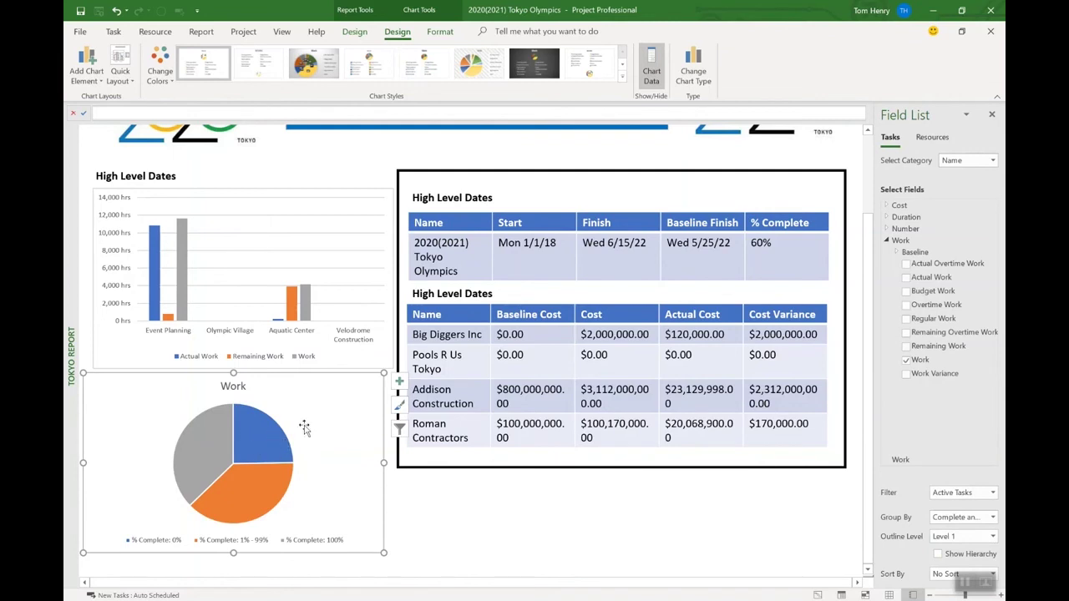
# Step: Add data labels to the slices of the Work pie chart
pyautogui.click(258, 449)
pyautogui.rightClick(258, 449)
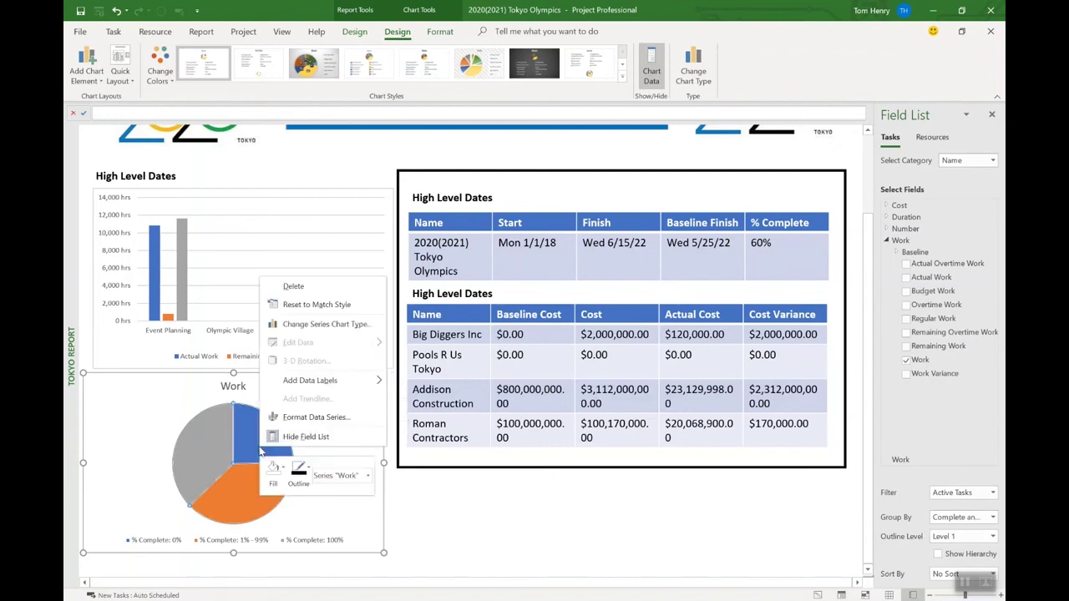
pyautogui.click(292, 382)
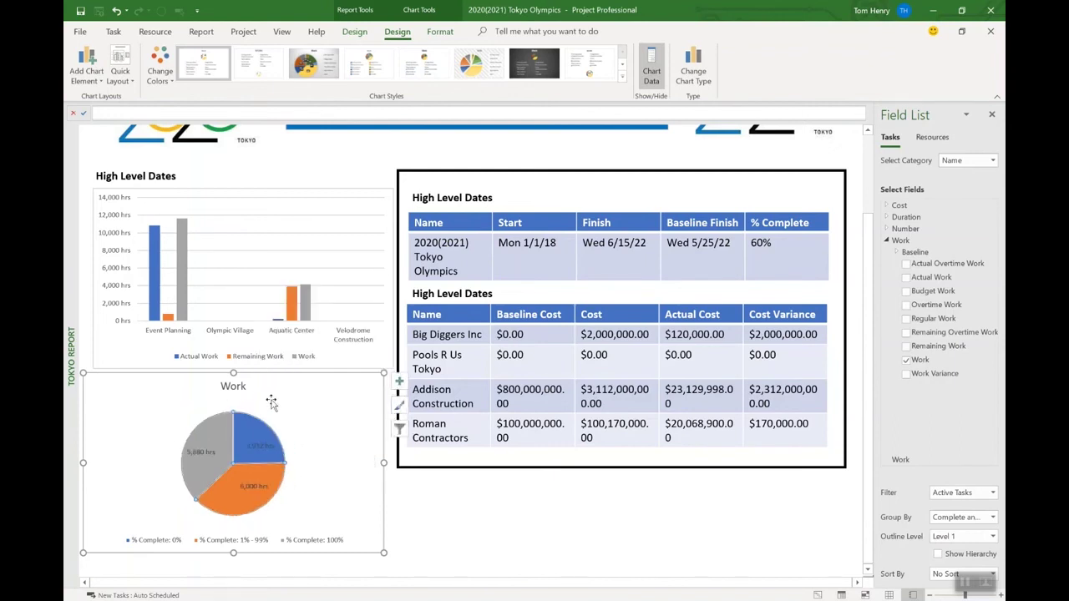
pyautogui.click(342, 513)
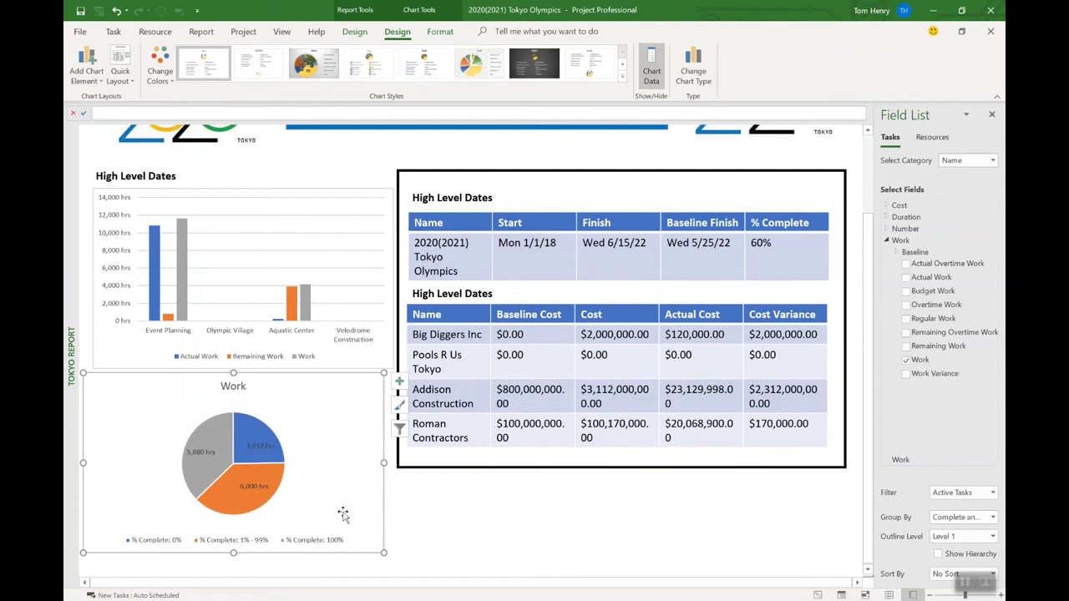
# Step: Switch the Work pie chart's data from tasks to resources and close the chart title formatting options
pyautogui.click(235, 385)
pyautogui.doubleClick(234, 385)
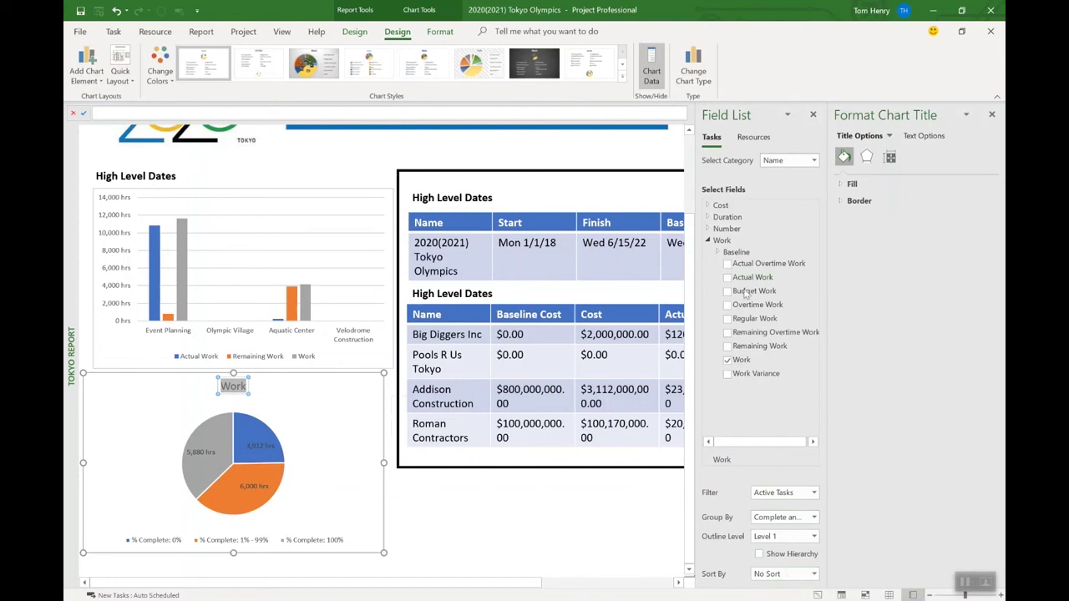
pyautogui.click(707, 240)
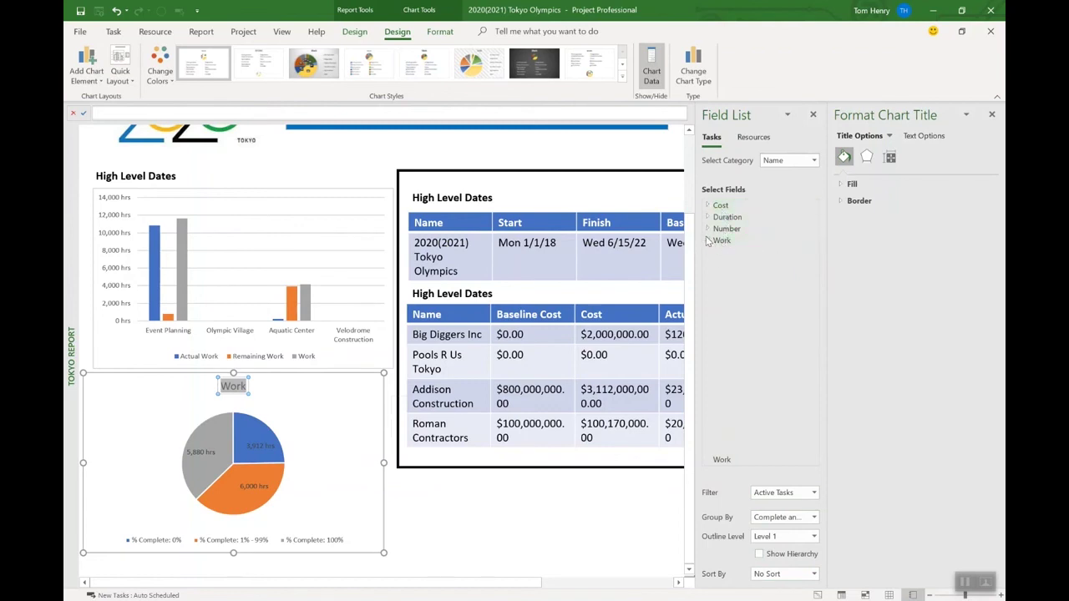
pyautogui.click(708, 206)
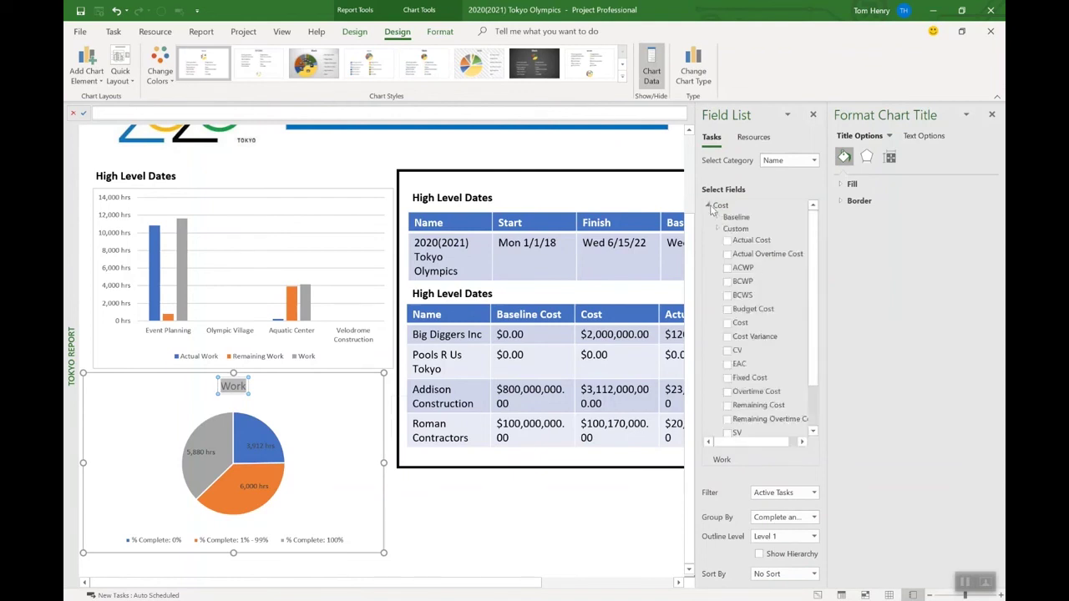
pyautogui.click(708, 206)
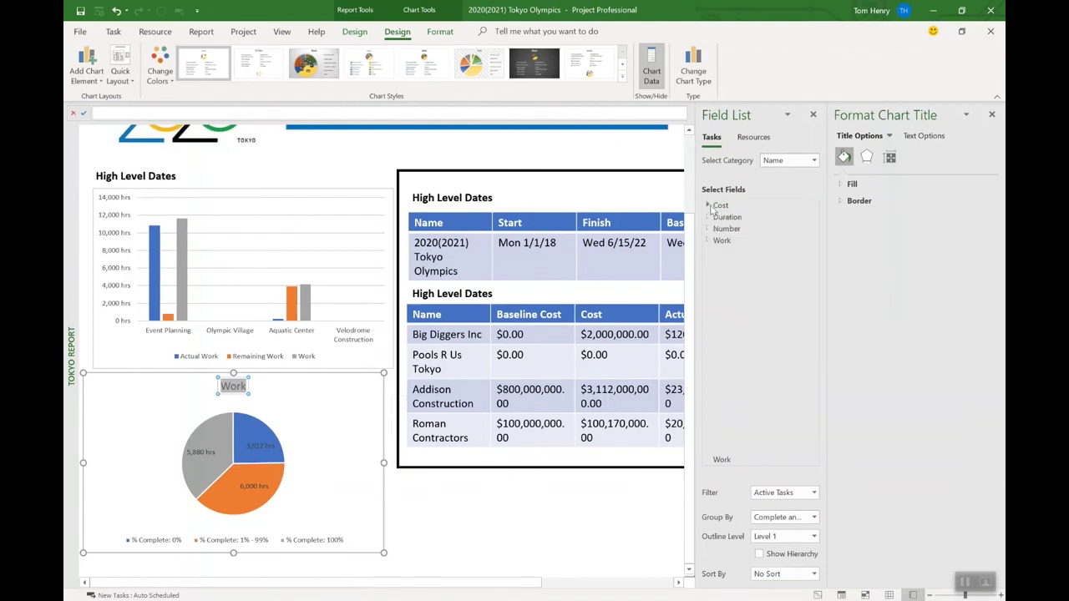
pyautogui.click(754, 137)
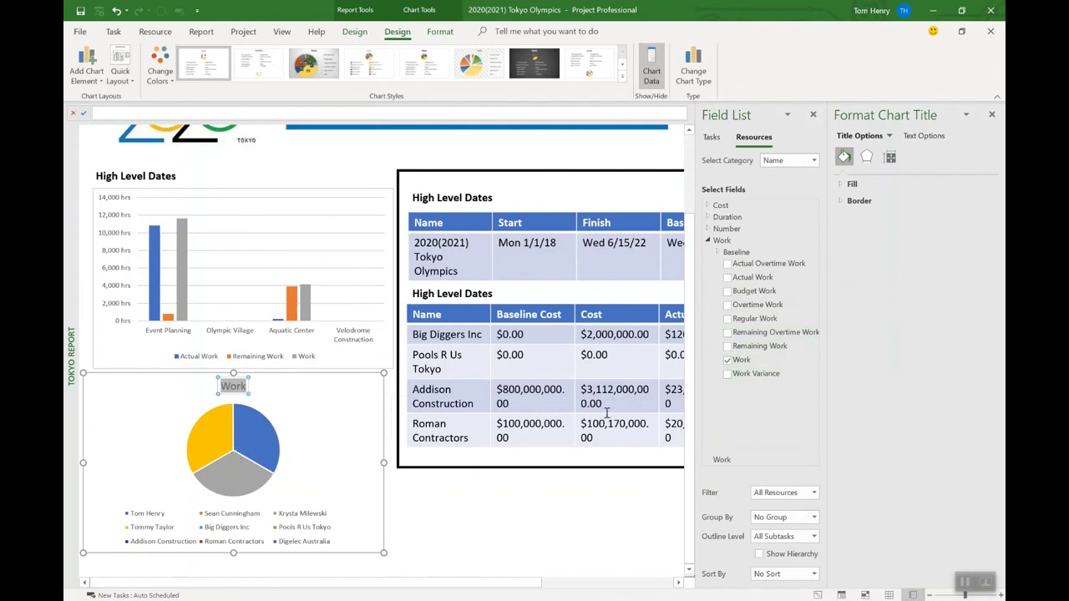
pyautogui.click(992, 115)
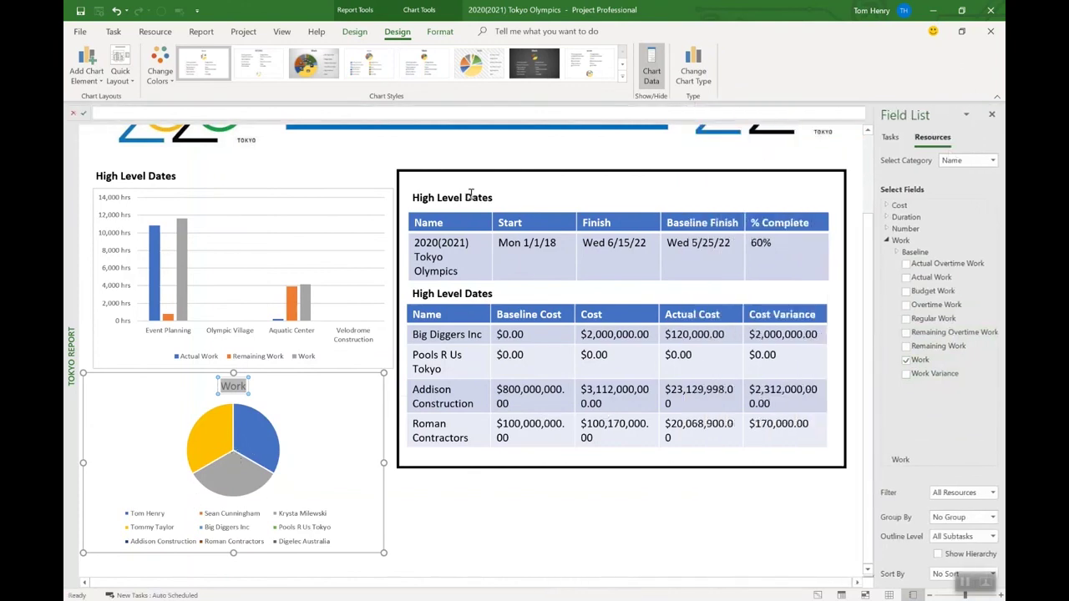
pyautogui.click(509, 529)
# Step: Open the Tokyo Report from the project's custom reports
pyautogui.scroll(3, 428, 225)
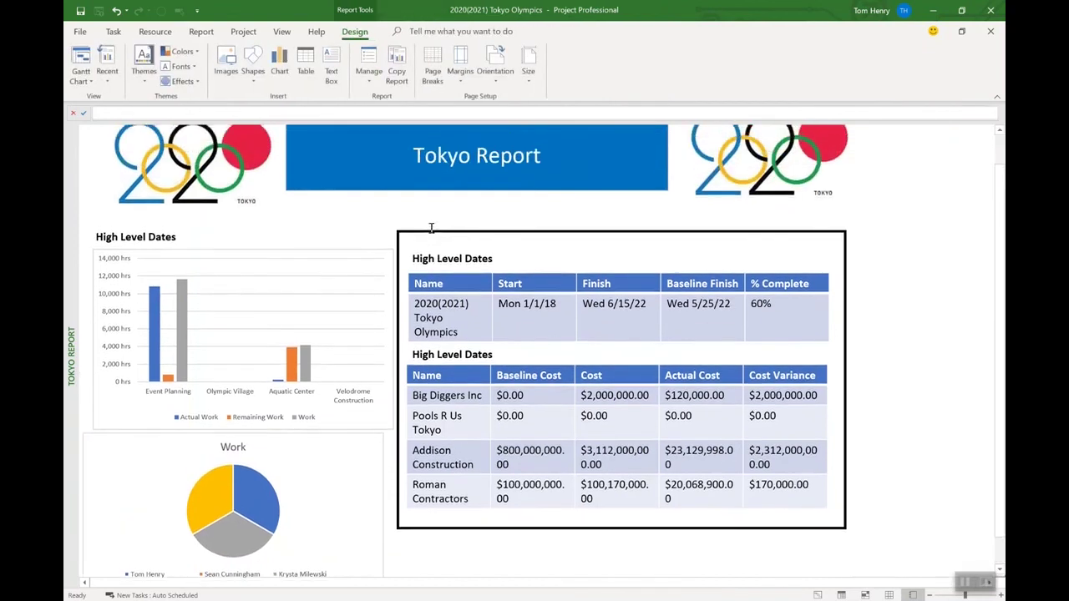
pyautogui.click(200, 32)
pyautogui.click(336, 86)
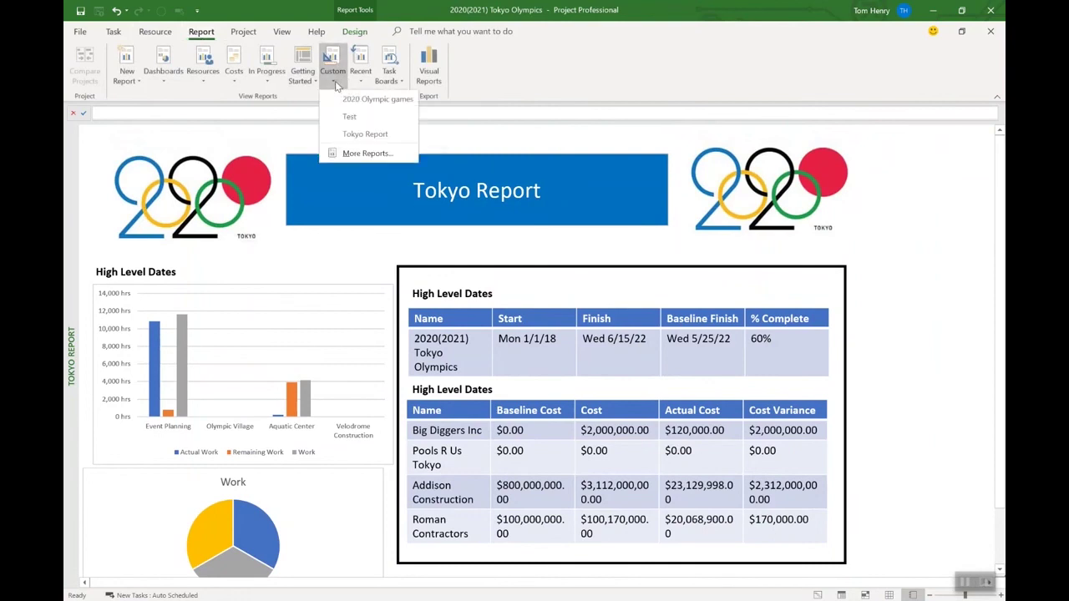
pyautogui.click(361, 134)
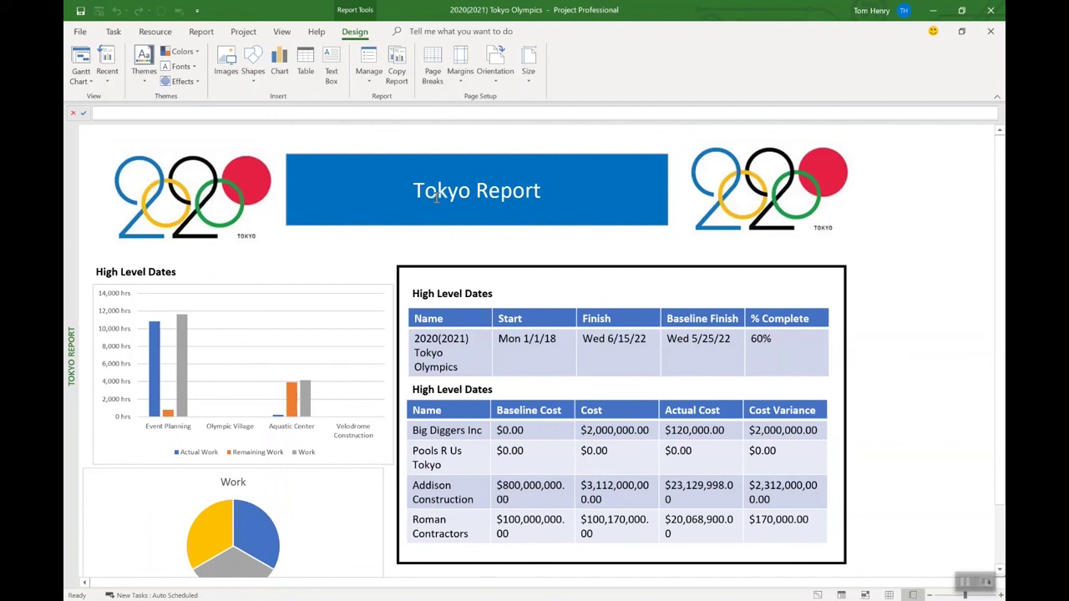
# Step: Copy the Tokyo Report from the 2020(2021) Tokyo Olympics project into Global.MPT with the Organizer, and return to the report
pyautogui.click(80, 31)
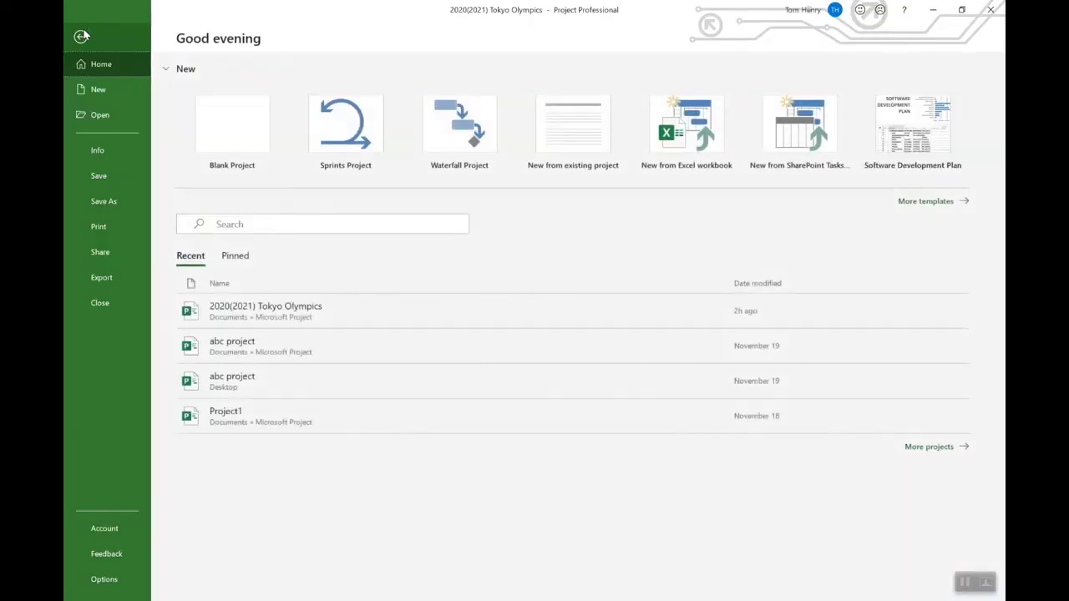
pyautogui.click(127, 147)
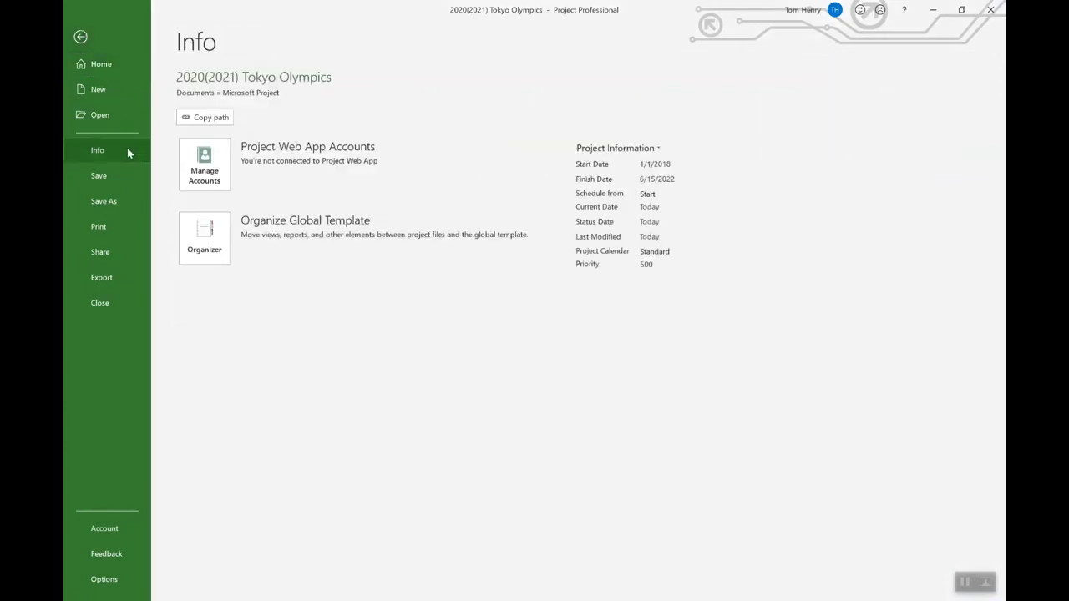
pyautogui.click(208, 245)
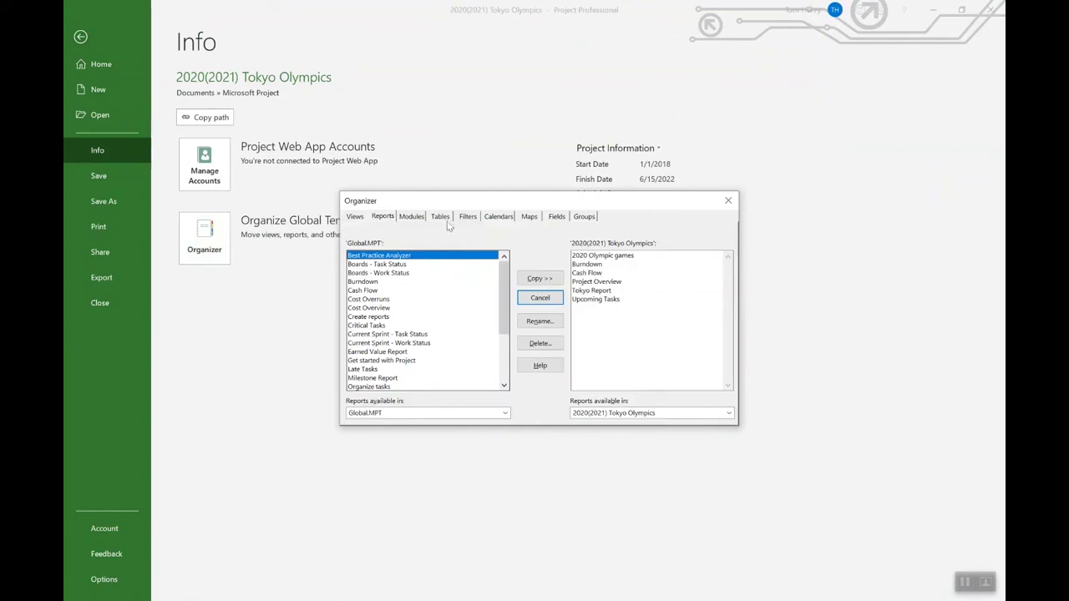
pyautogui.click(391, 218)
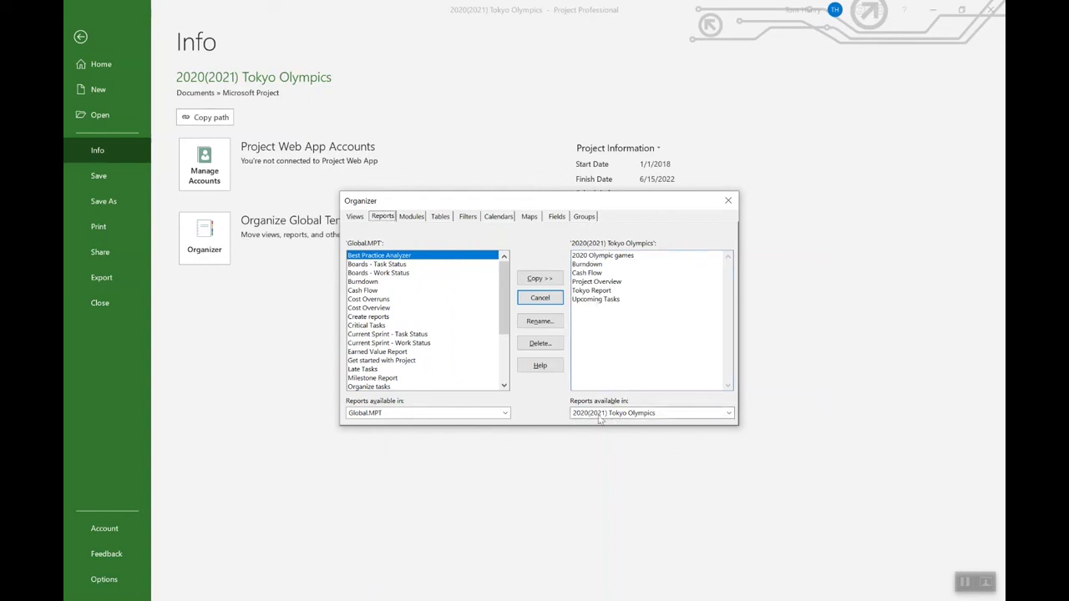
pyautogui.click(599, 291)
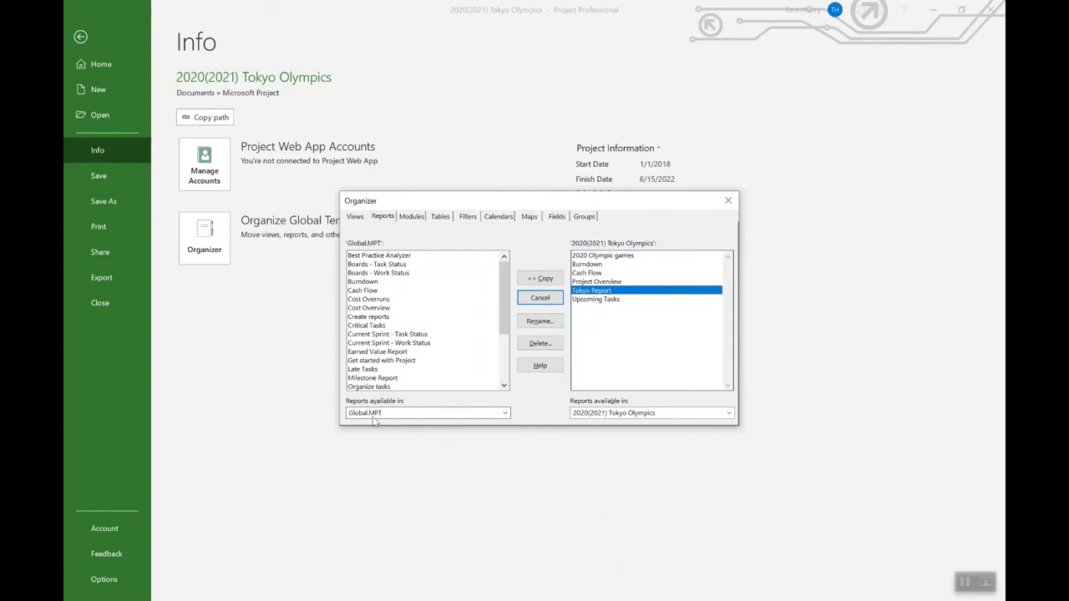
pyautogui.click(551, 280)
pyautogui.scroll(-4, 426, 345)
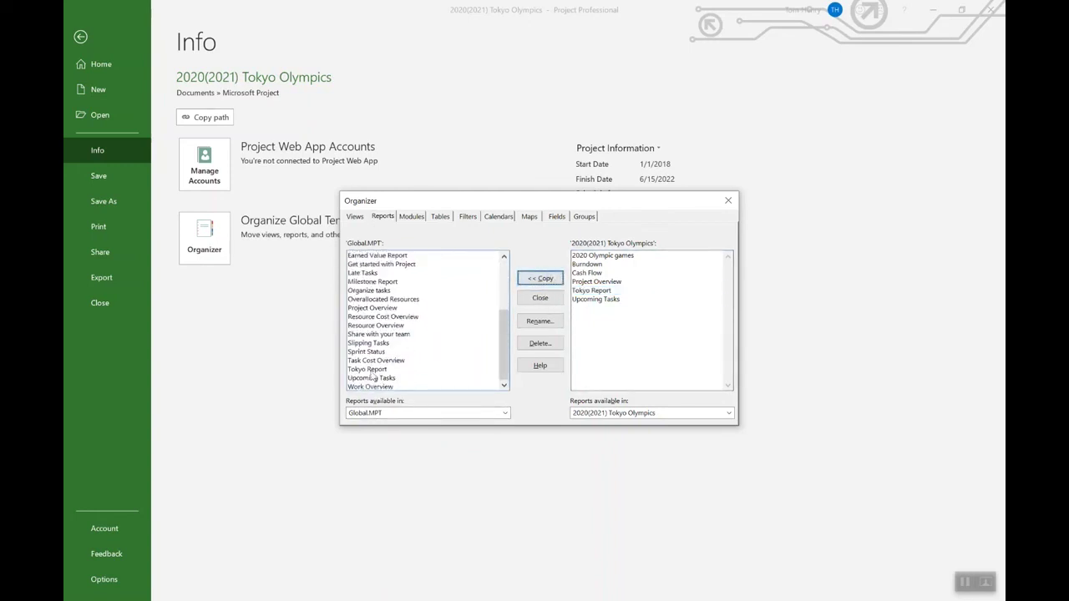
pyautogui.click(544, 302)
pyautogui.click(80, 39)
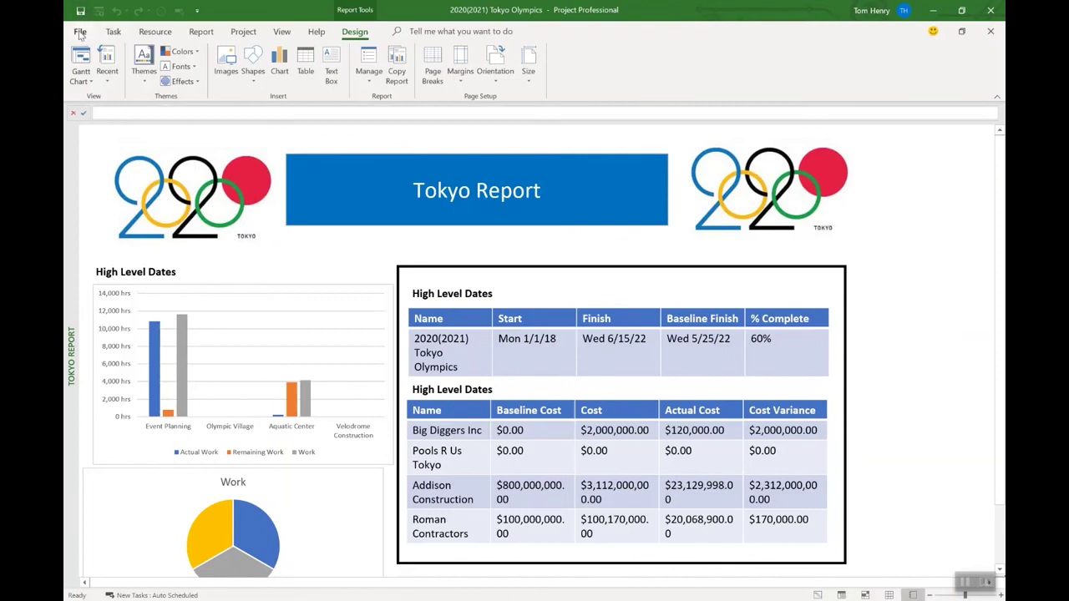
# Step: Create a new blank project
pyautogui.click(79, 32)
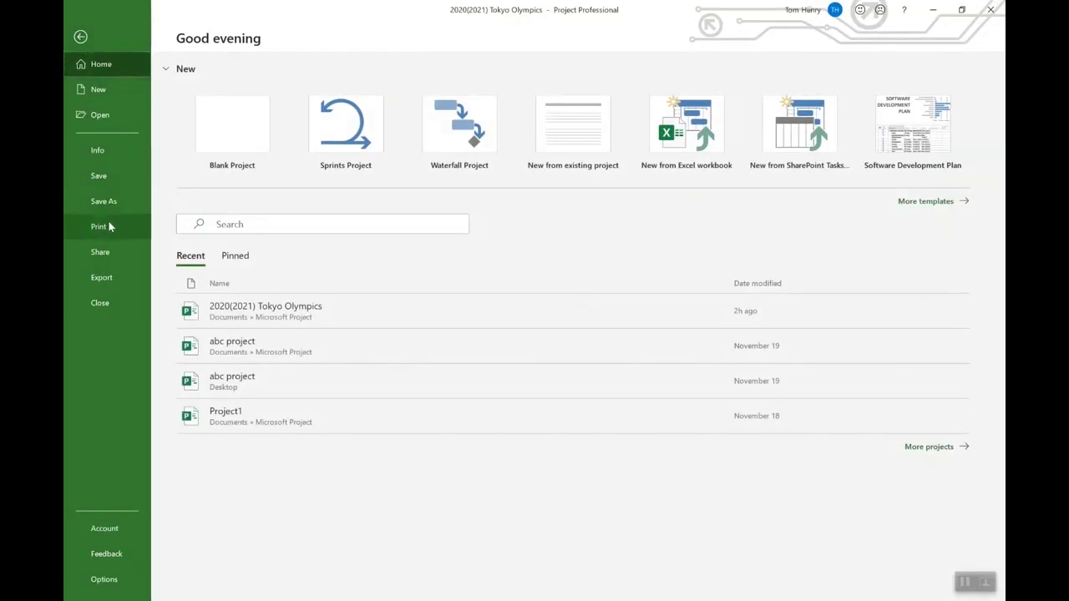
pyautogui.click(114, 93)
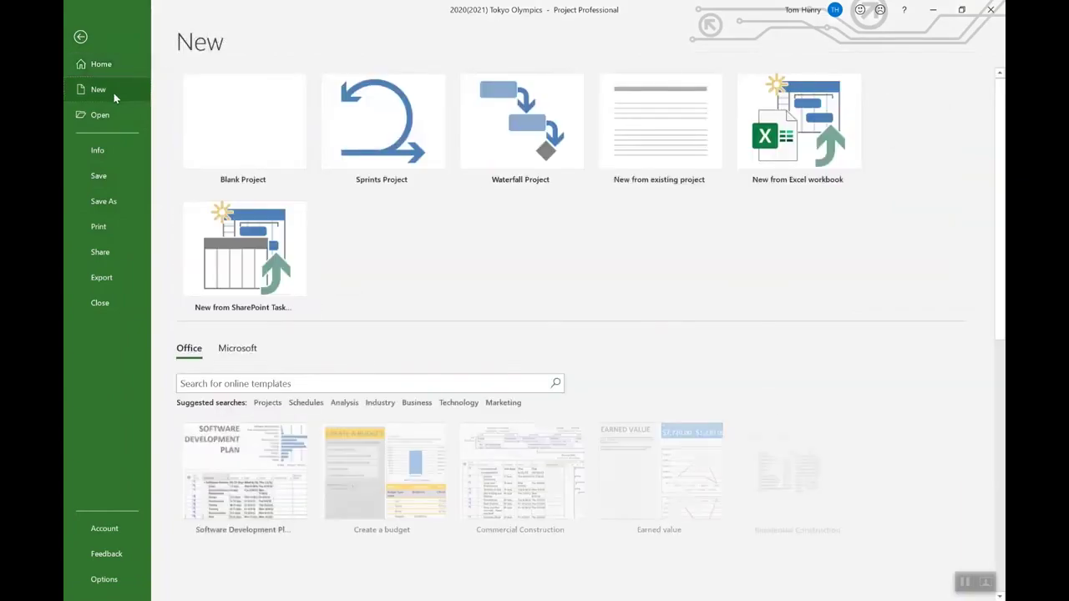
pyautogui.click(270, 121)
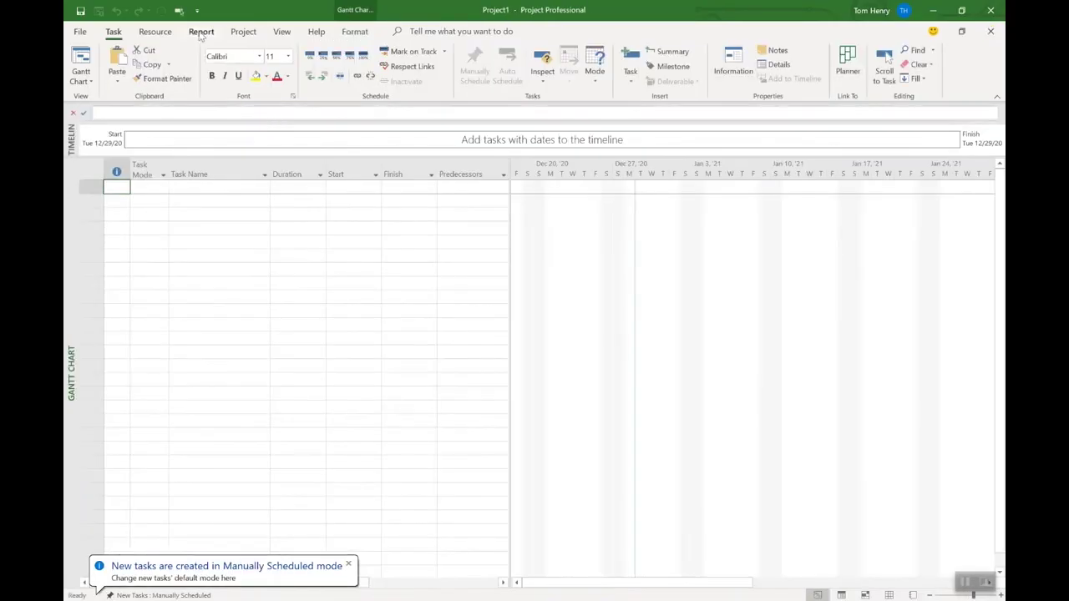
# Step: Open the custom Tokyo Report in the new blank project
pyautogui.click(200, 33)
pyautogui.click(333, 67)
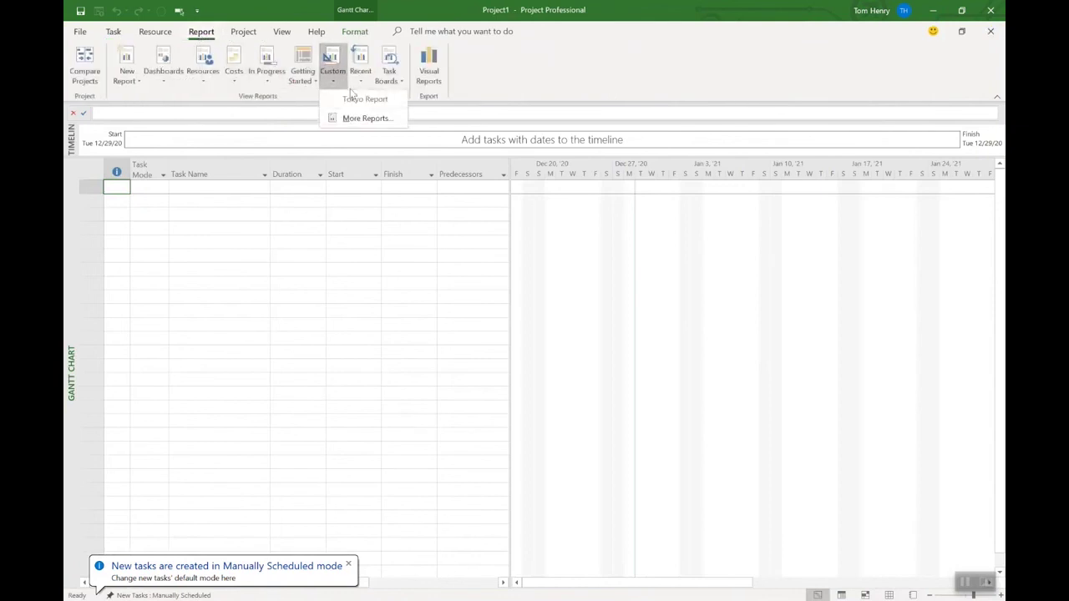
pyautogui.click(363, 100)
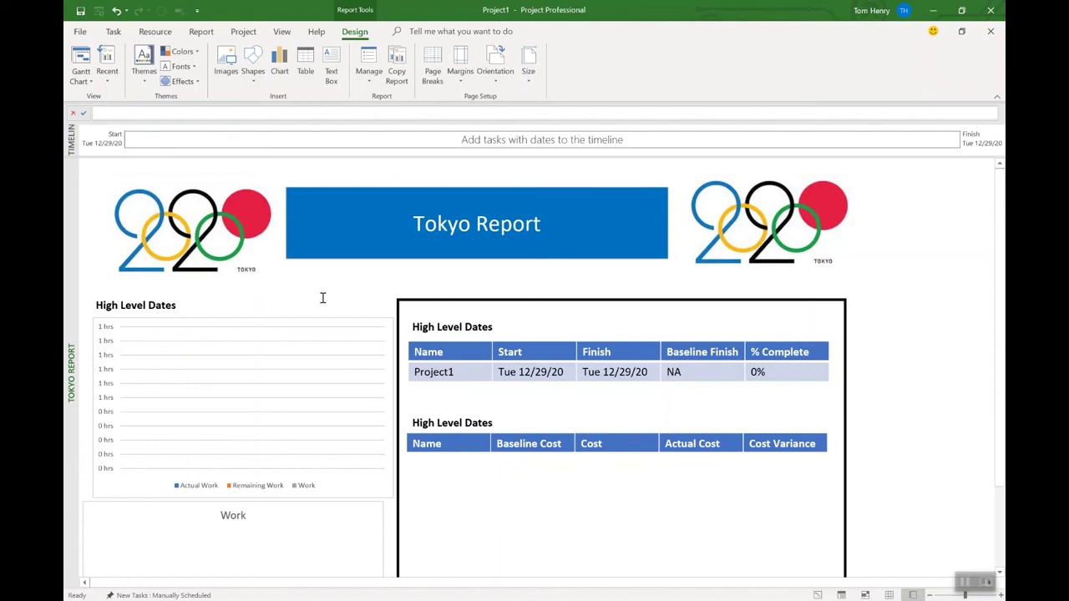
pyautogui.press('alt')
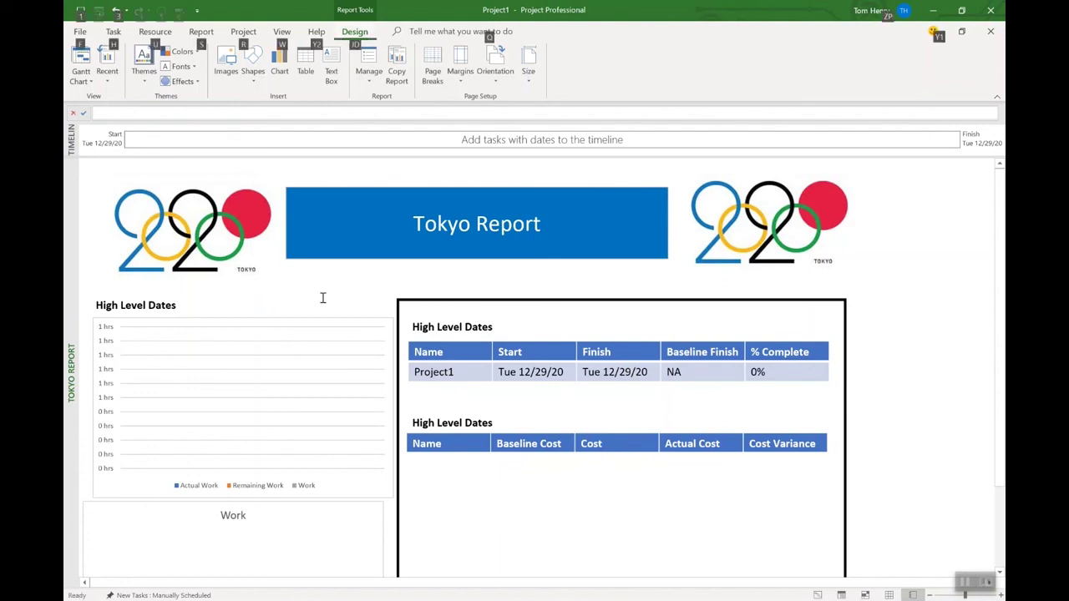